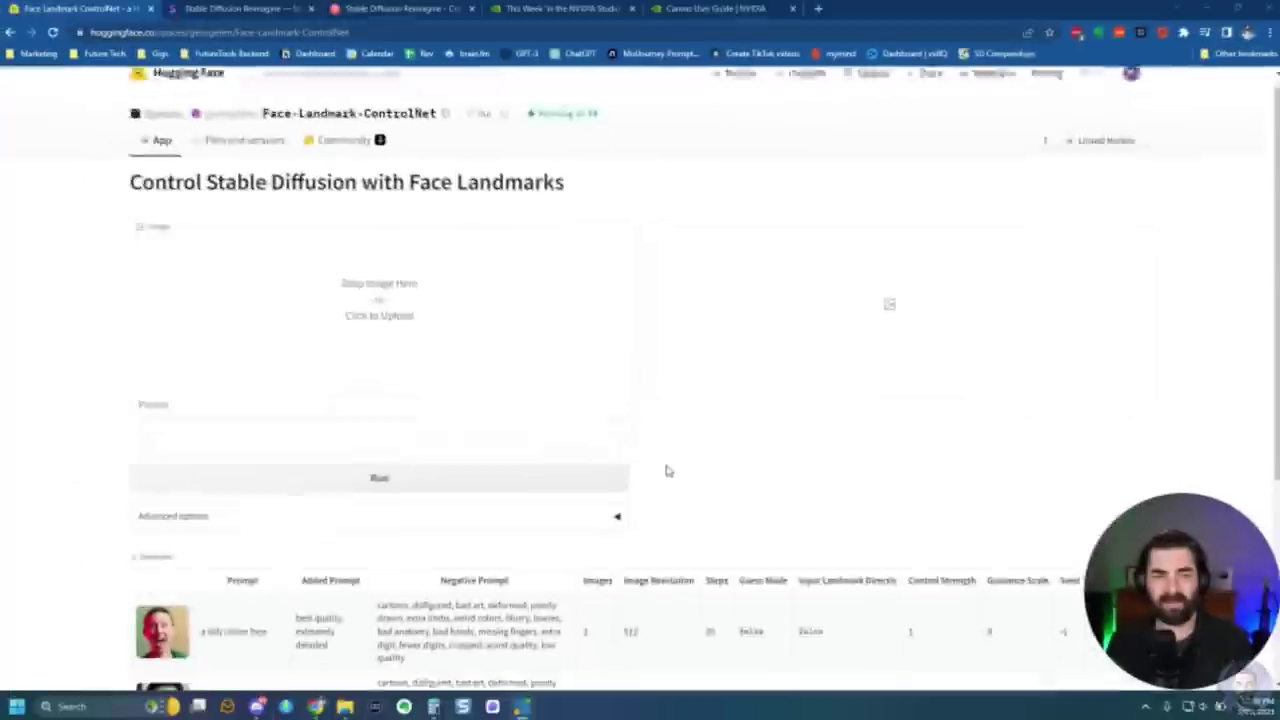
Load the 'a photo of a woman wearing glasses' example from the Examples table.
scroll(686, 466, down, 3)
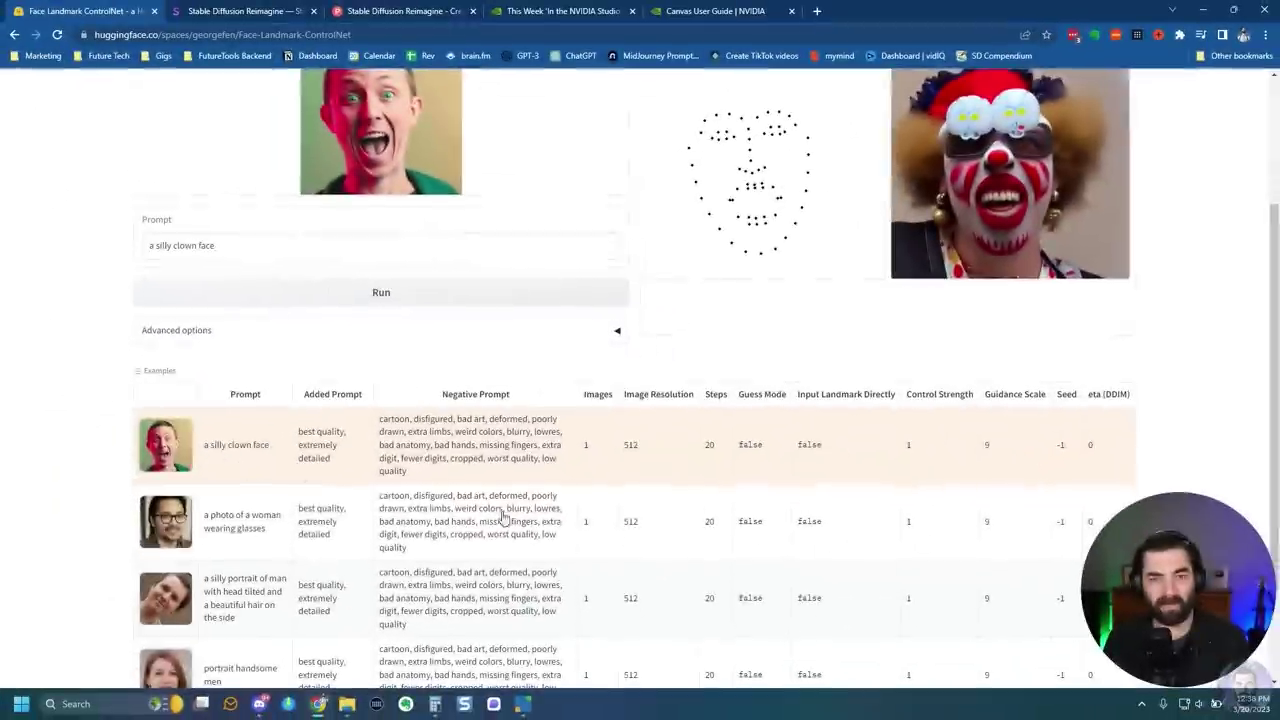
scroll(687, 553, up, 1)
scroll(687, 553, up, 1)
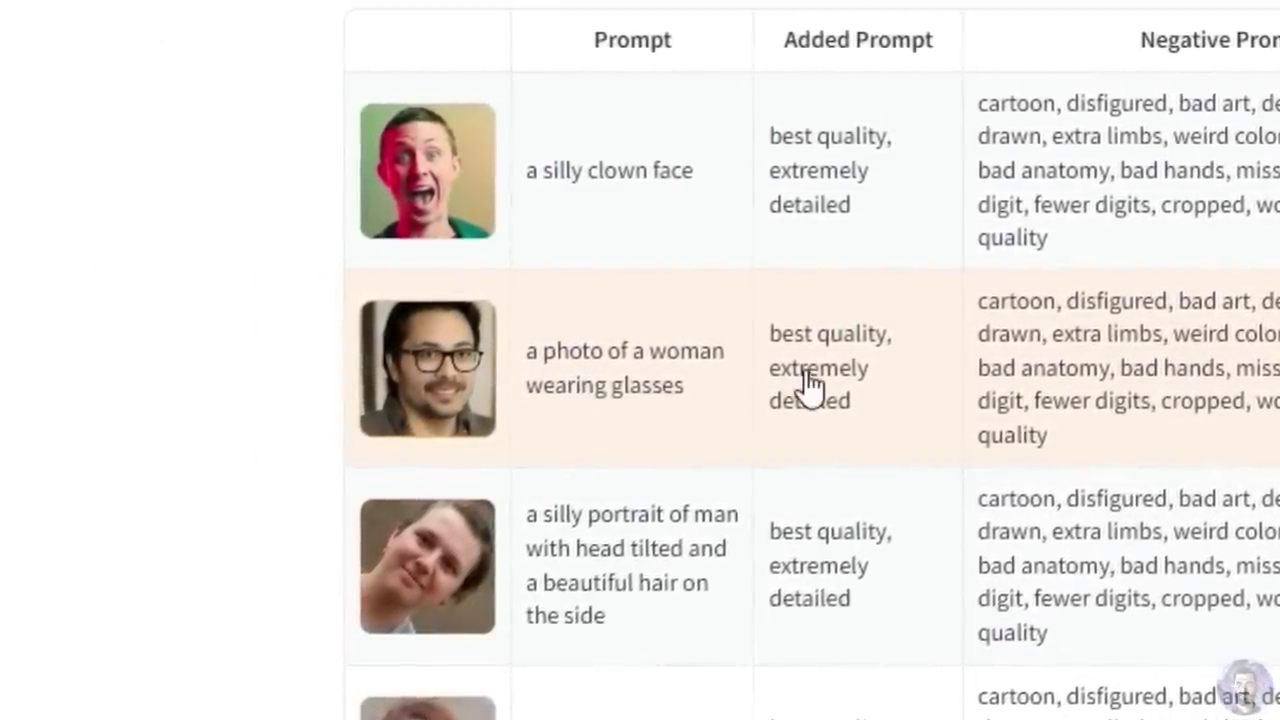
click(423, 366)
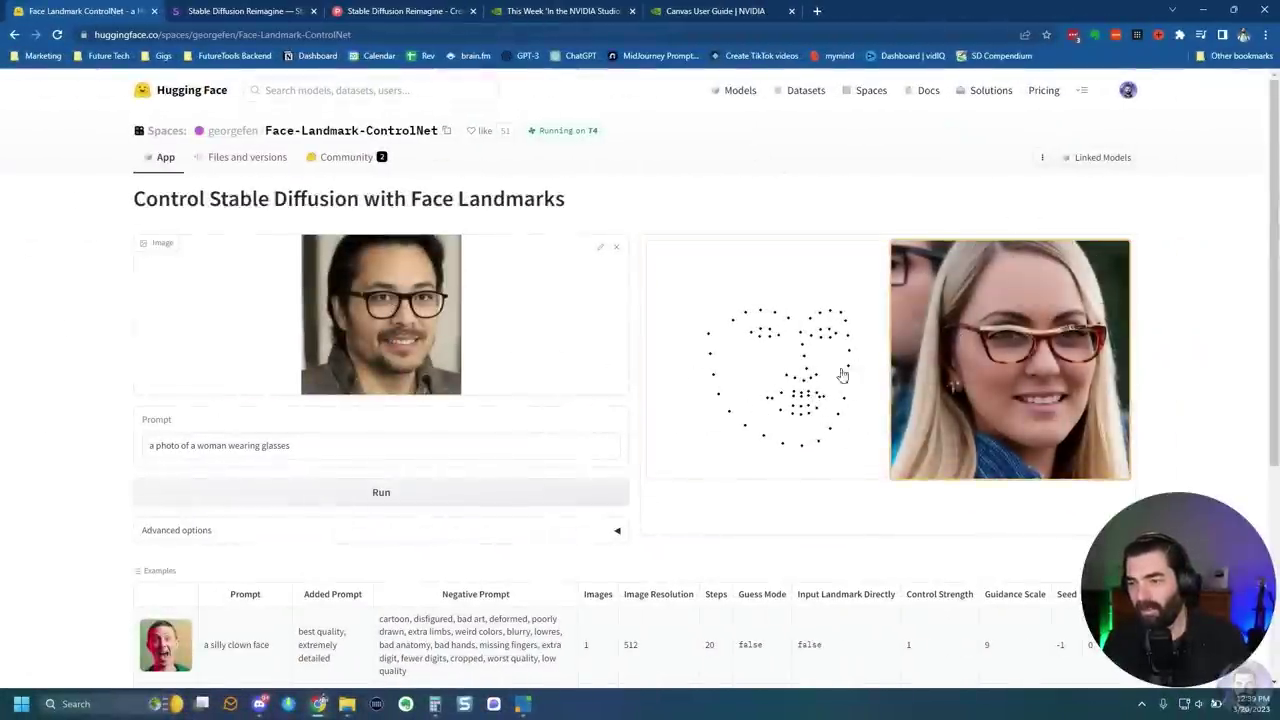
Reload the demo, load the bearded man's portrait and prompt 'The face of a very happy robot'.
key(F5)
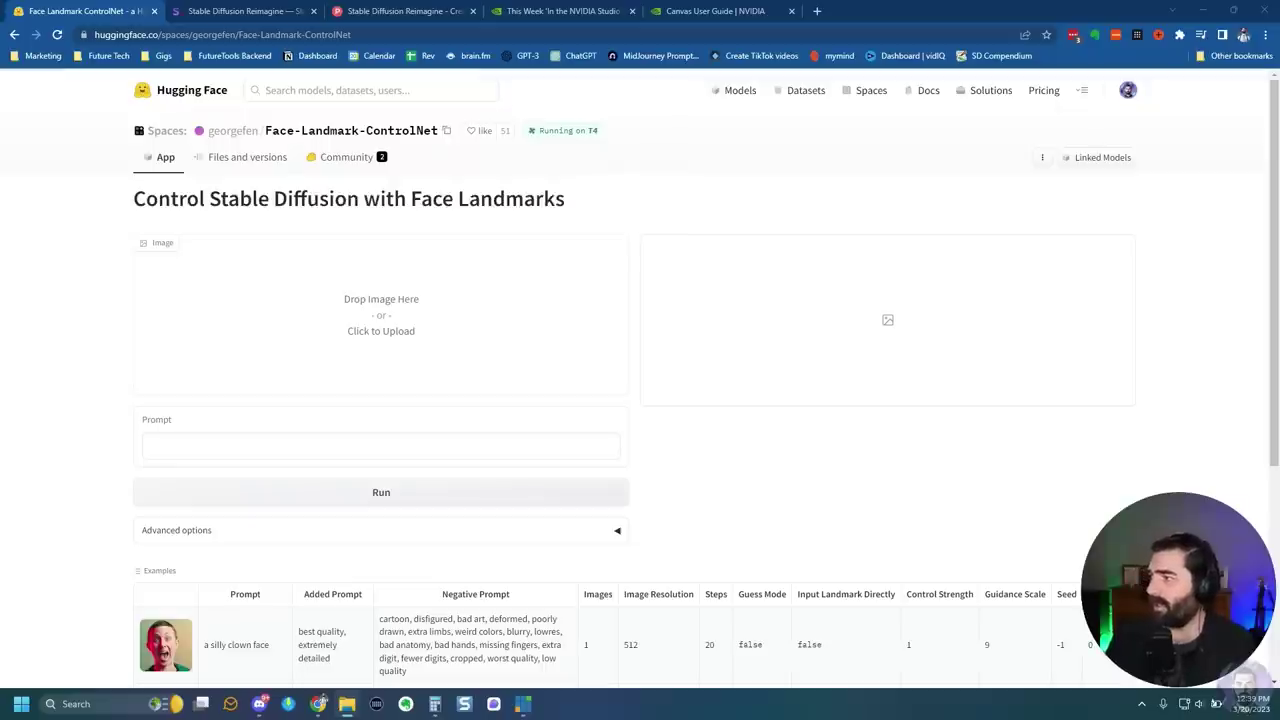
drag(303, 309, 305, 310)
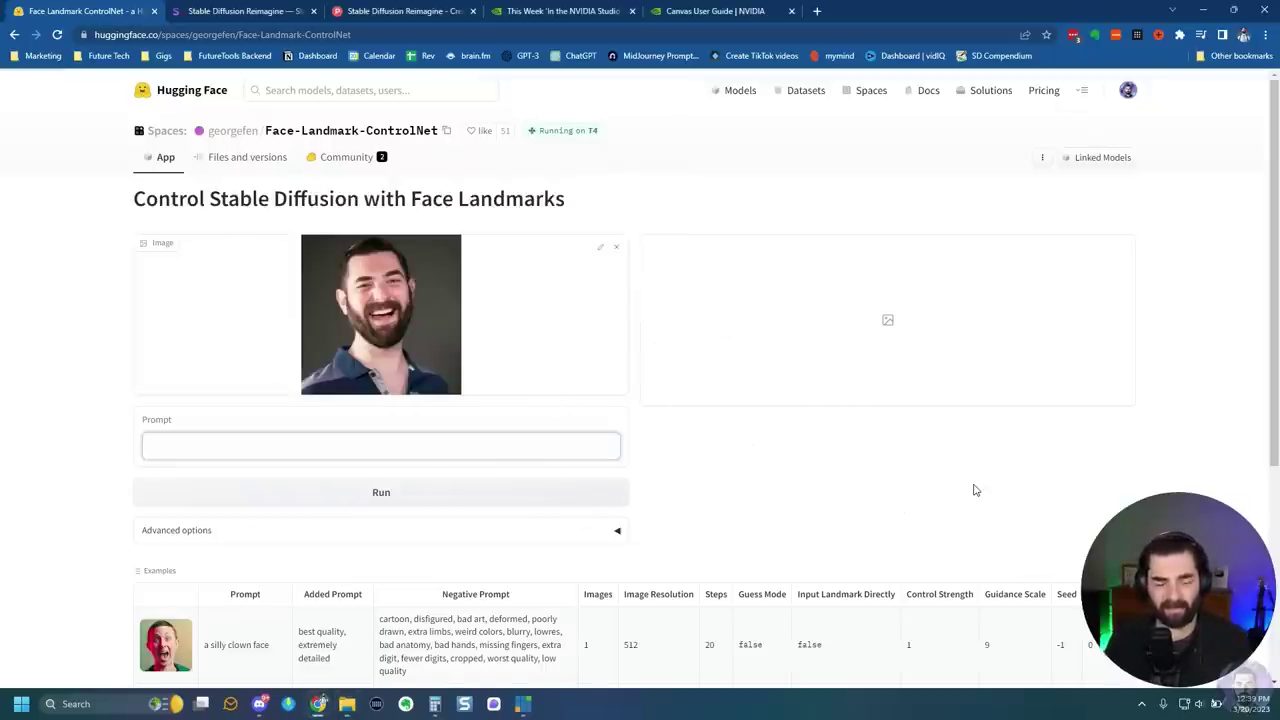
text(A woman wear)
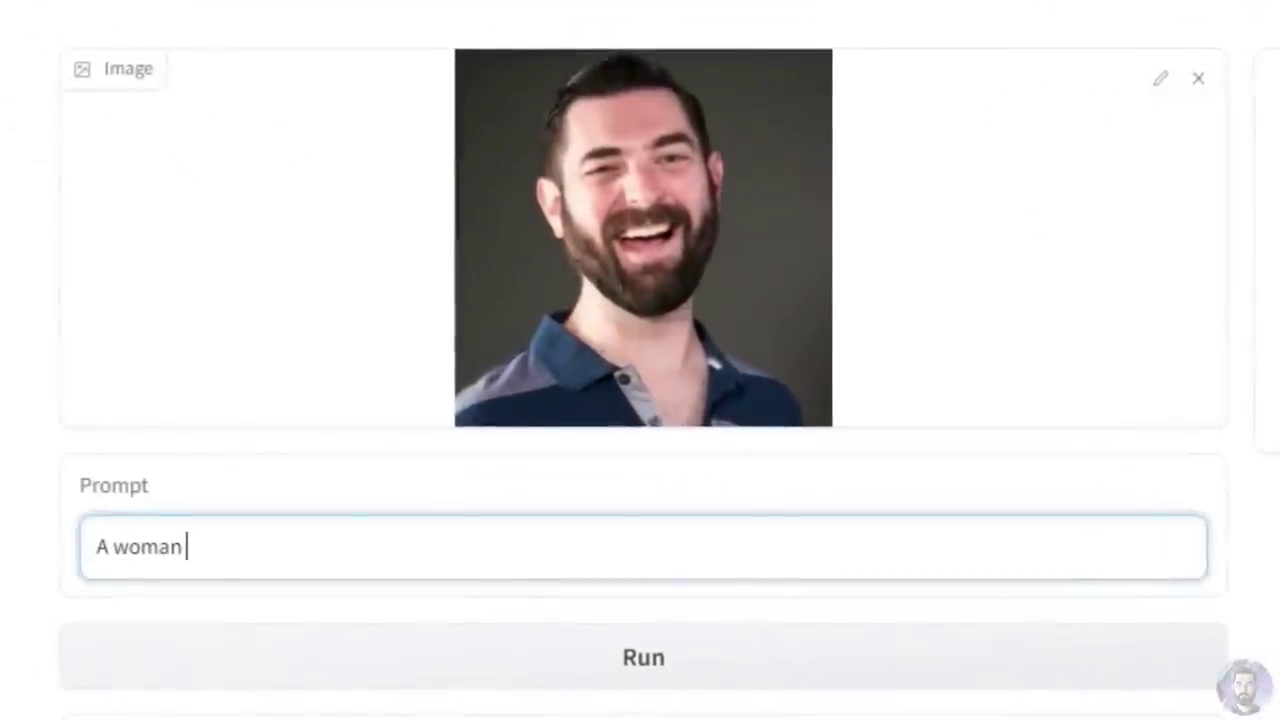
text(ing glasses smiling)
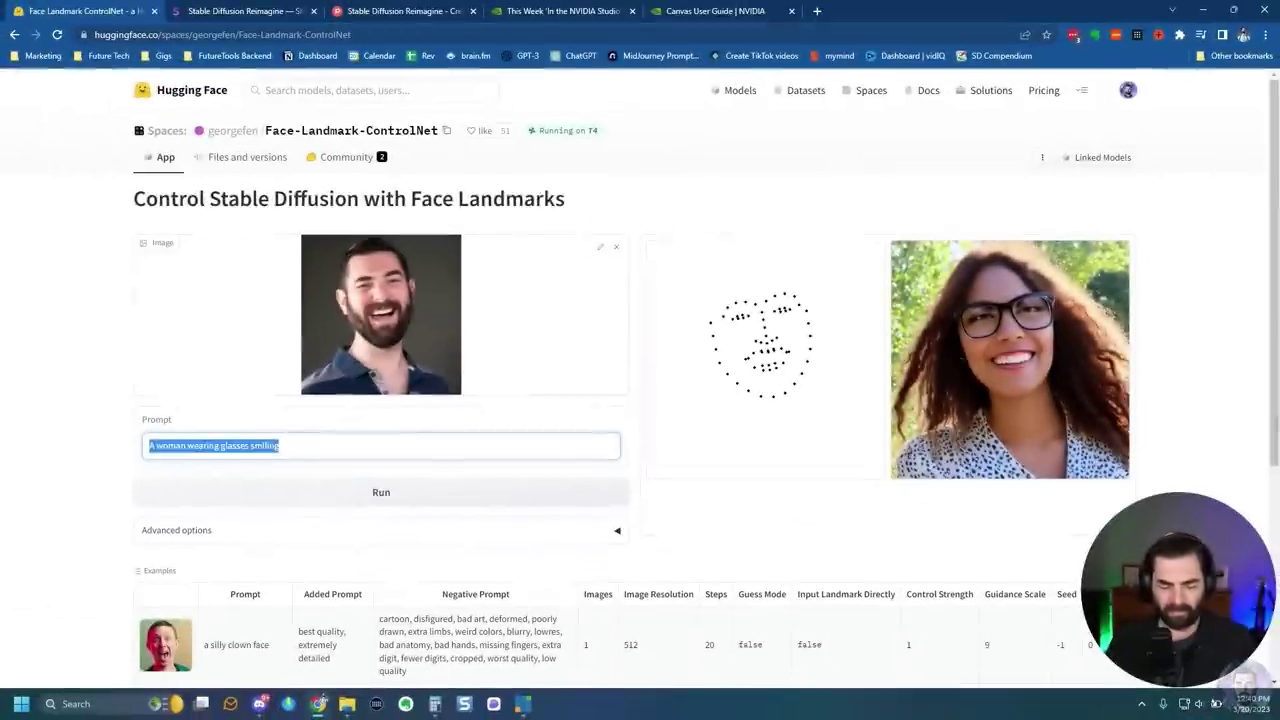
text(The face)
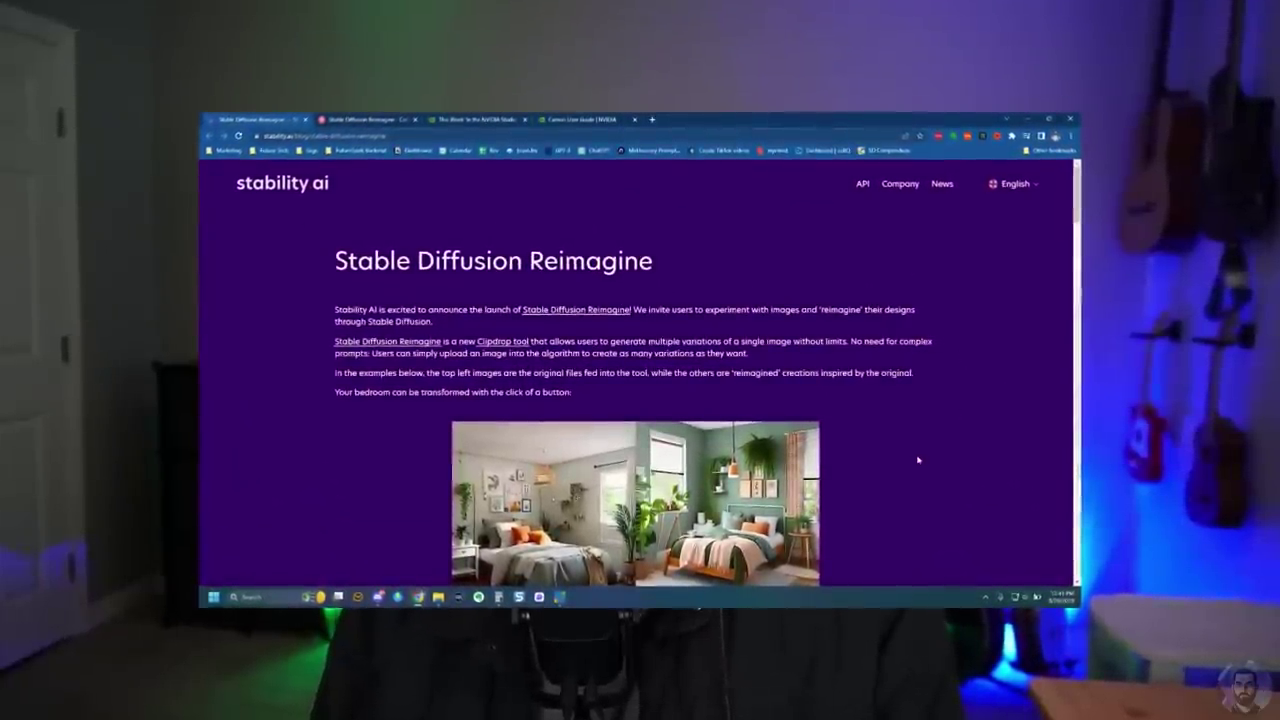
Scroll through the Reimagine blog post, then switch to the Clipdrop Stable diffusion reimagine tab.
scroll(918, 460, down, 3)
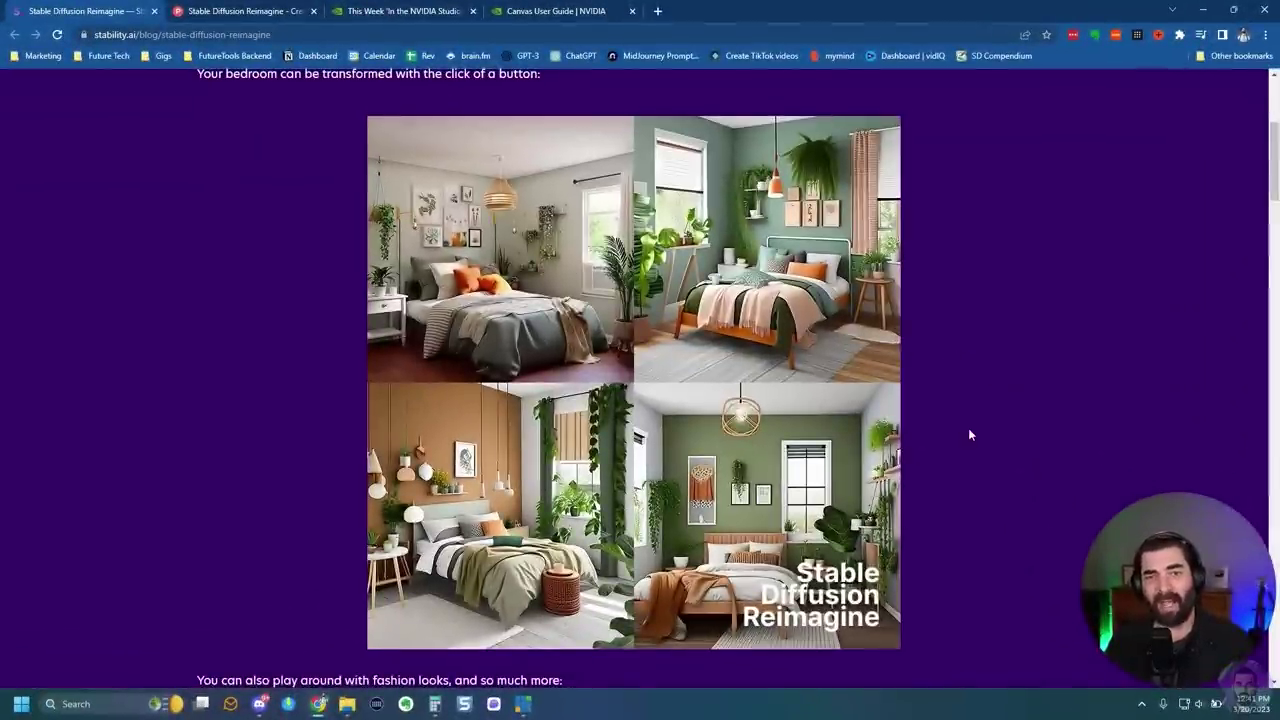
scroll(970, 438, down, 5)
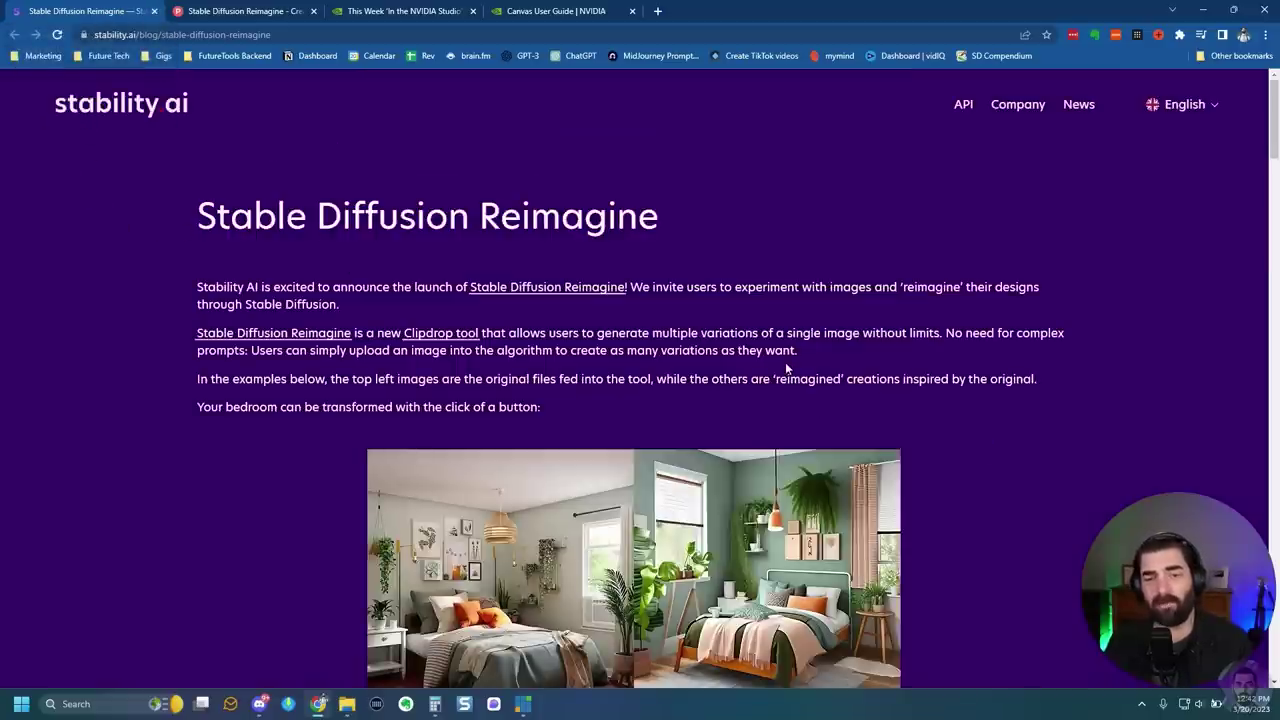
click(245, 11)
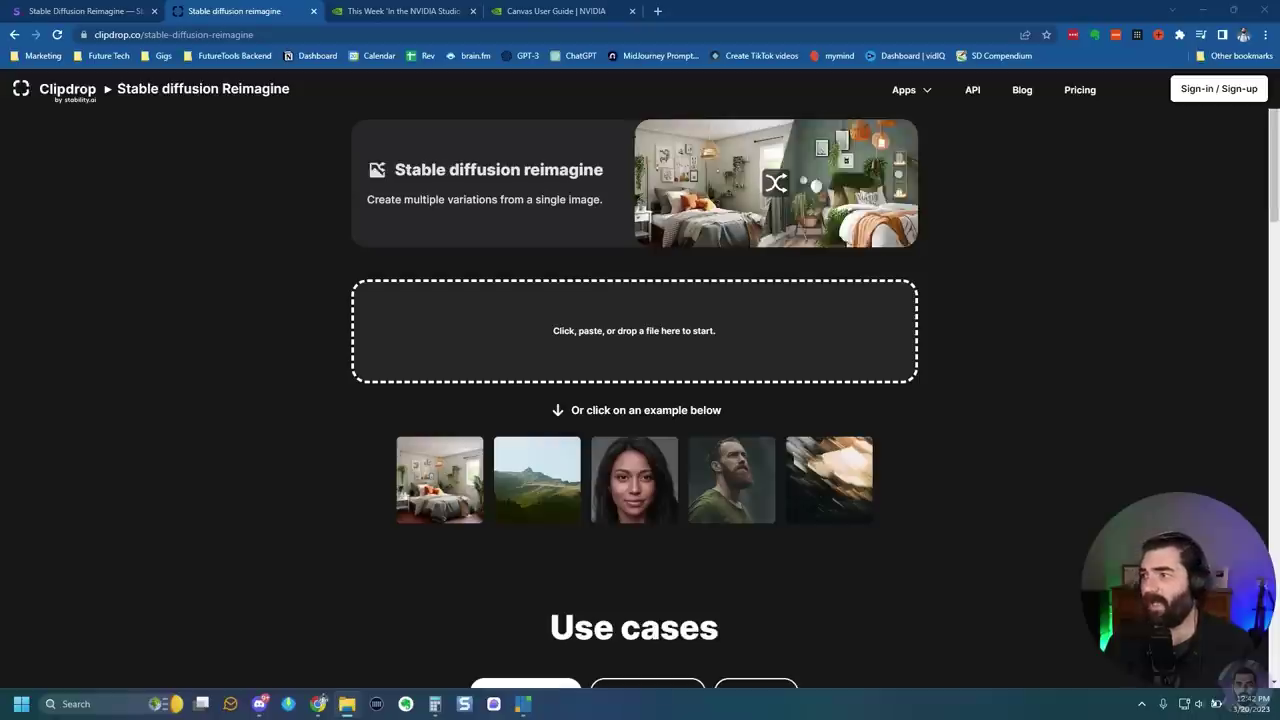
Upload the plaid-shirted man's portrait and preview its third and fourth variations.
drag(731, 478, 690, 350)
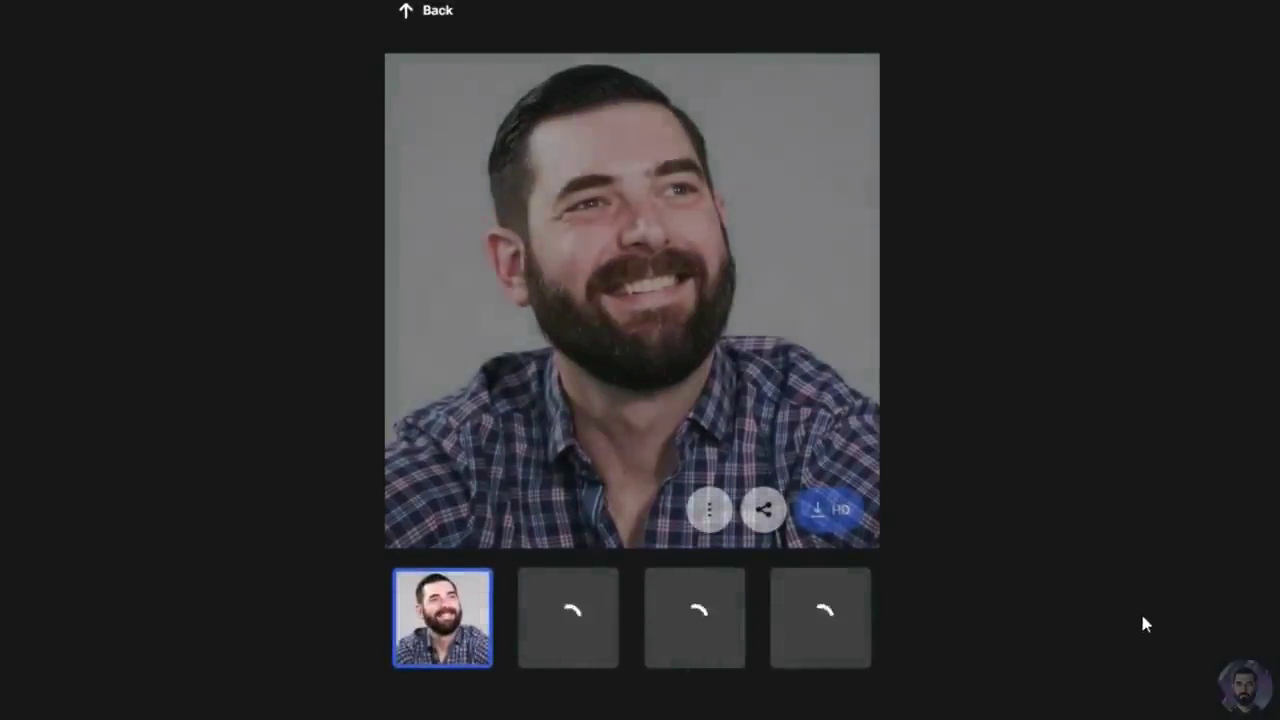
click(688, 655)
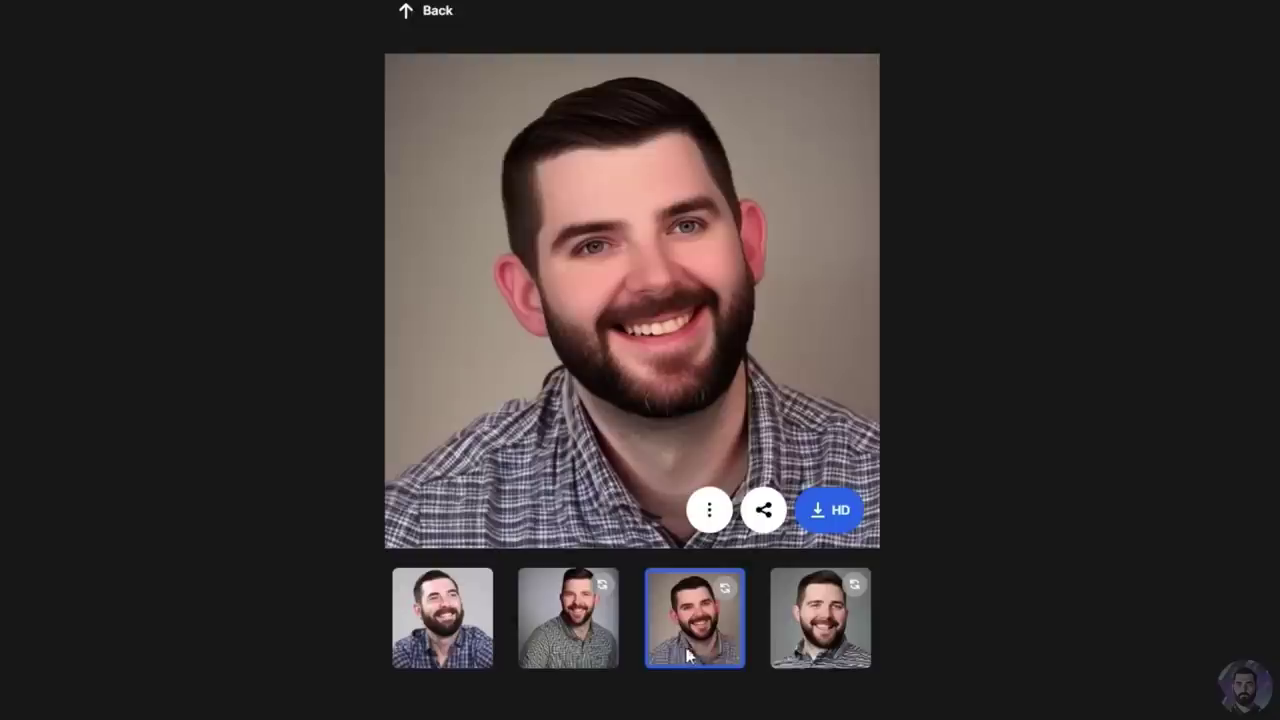
click(862, 643)
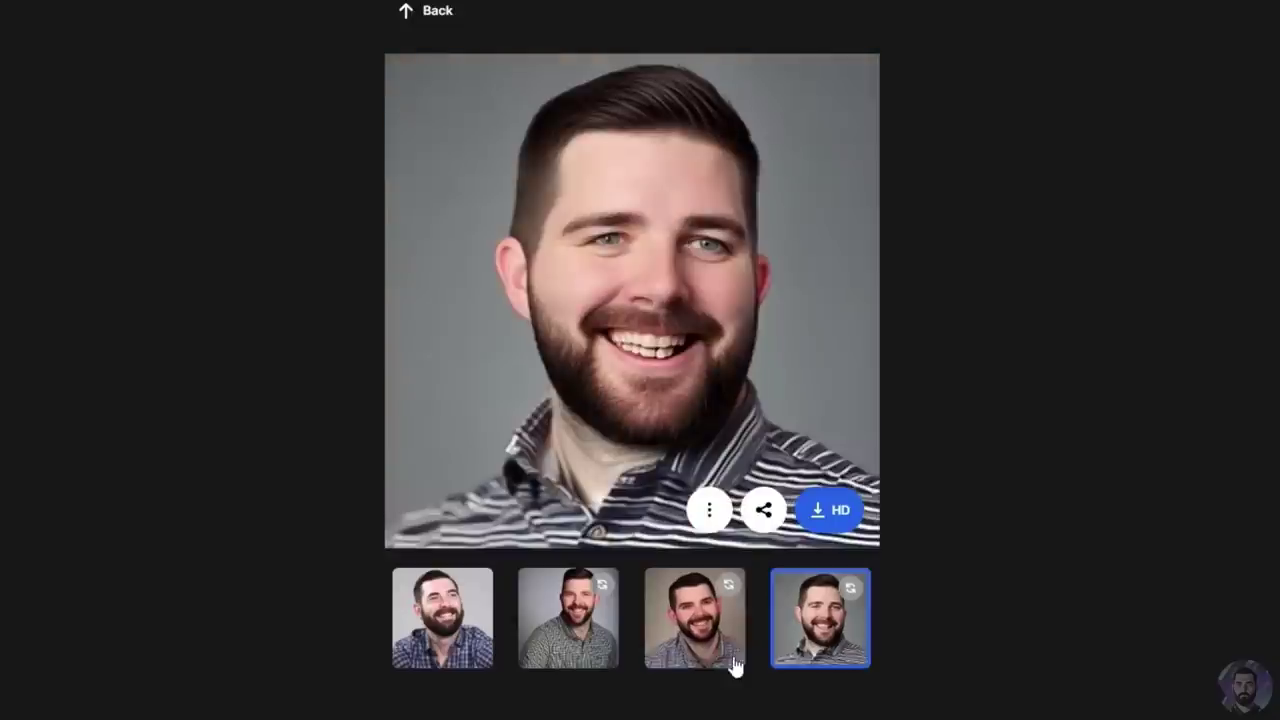
click(735, 665)
click(817, 655)
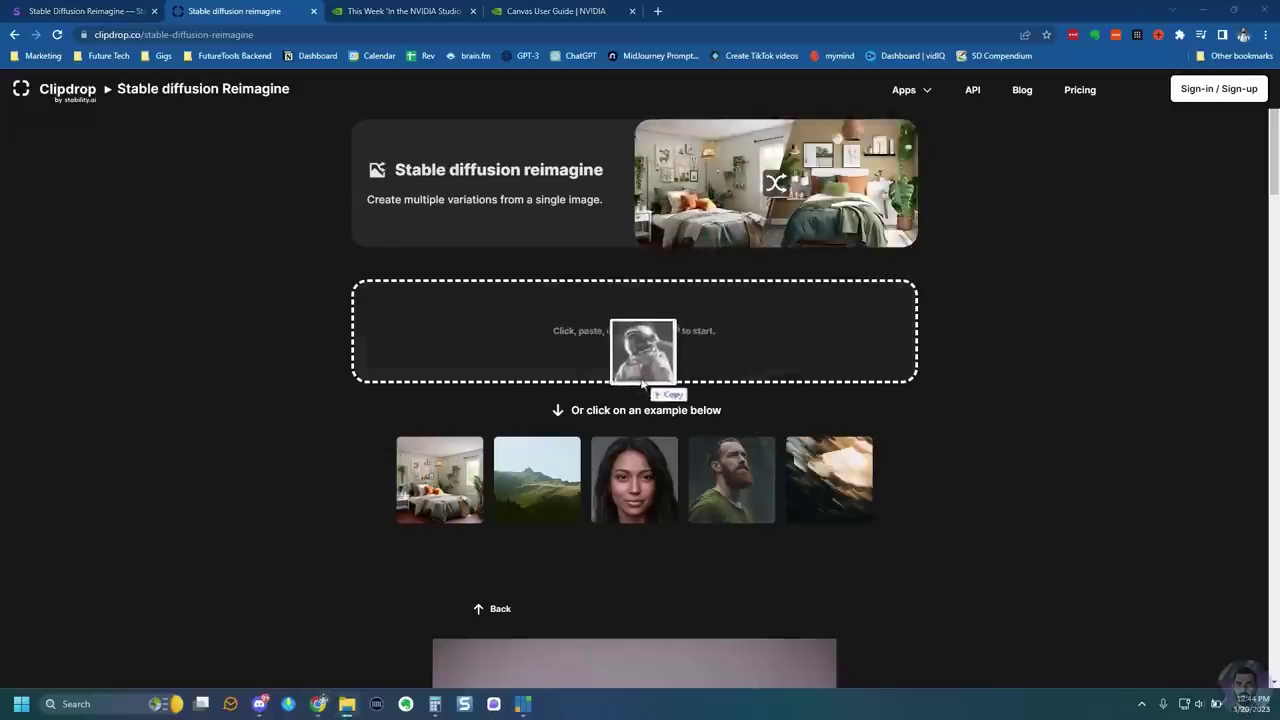
Upload the astronaut image and preview each of its four variations.
drag(643, 383, 650, 385)
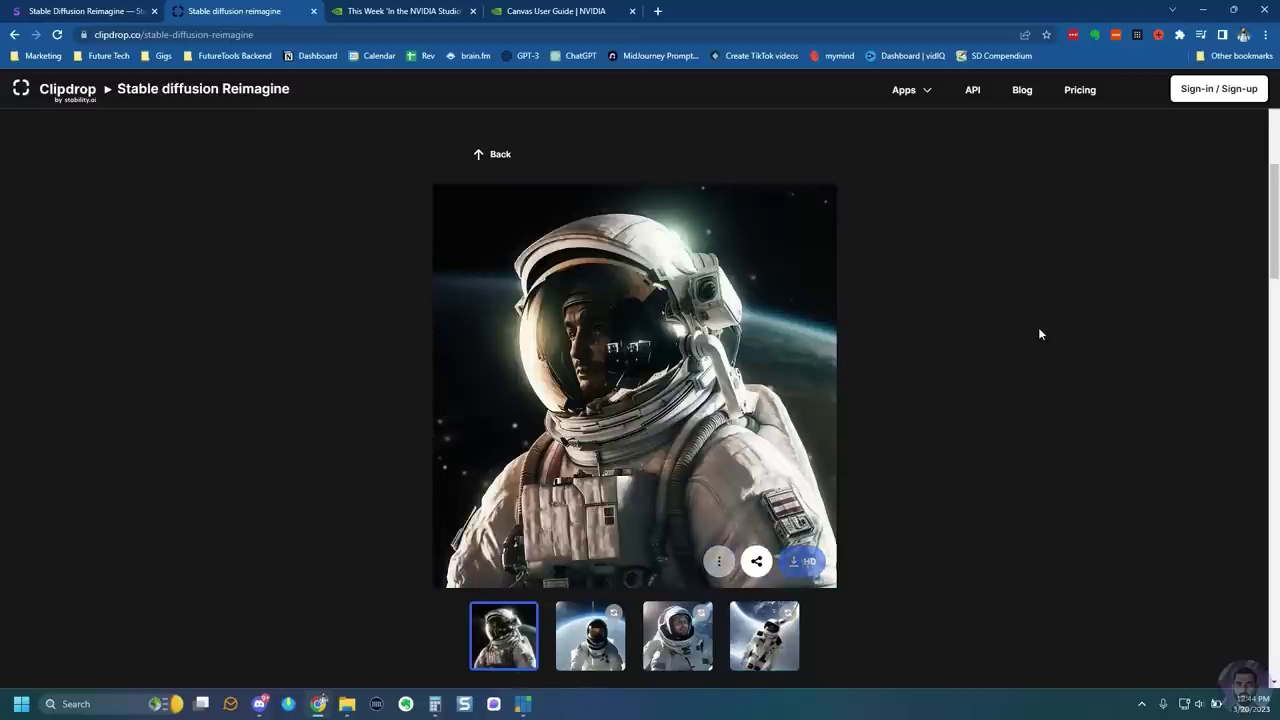
click(575, 652)
click(677, 645)
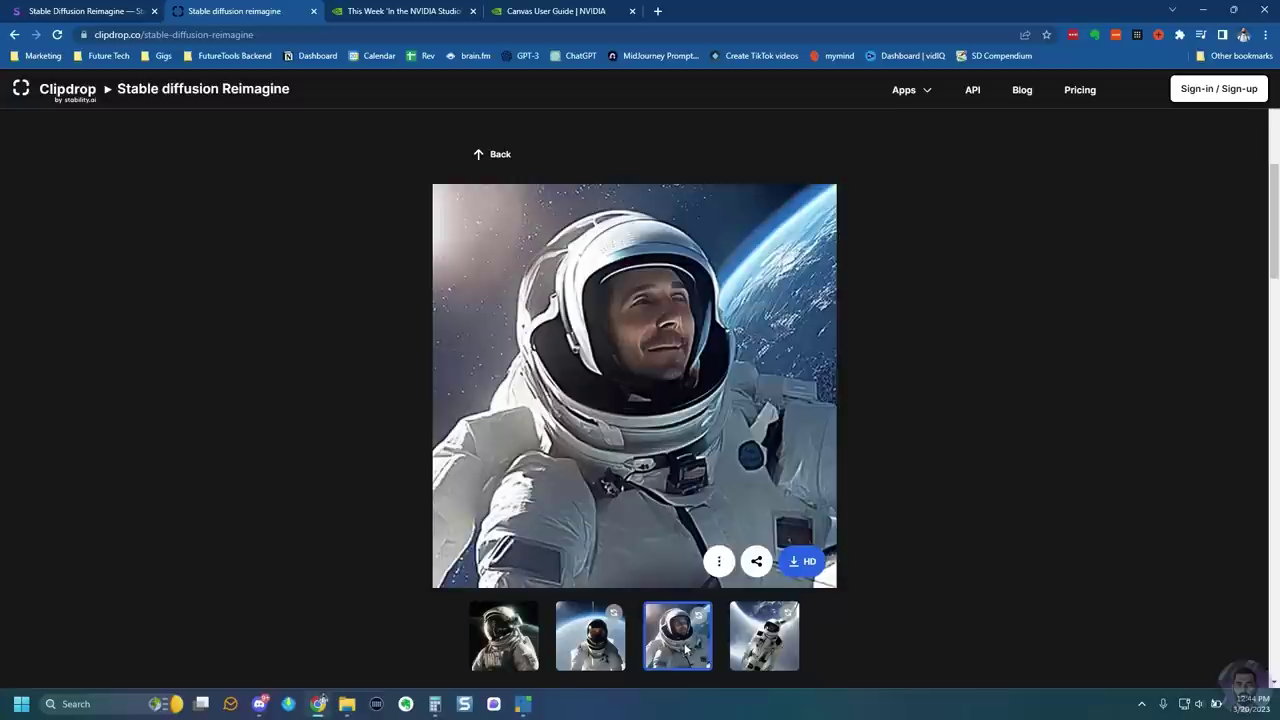
click(776, 645)
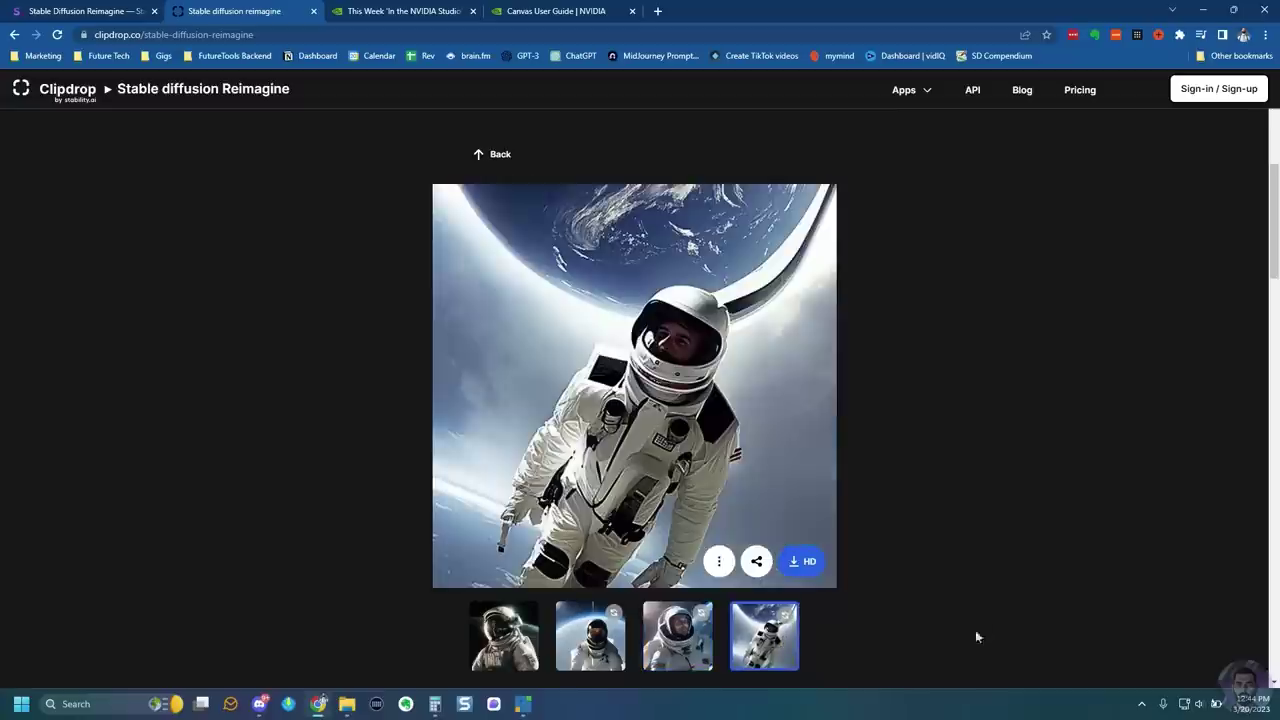
click(508, 660)
click(603, 668)
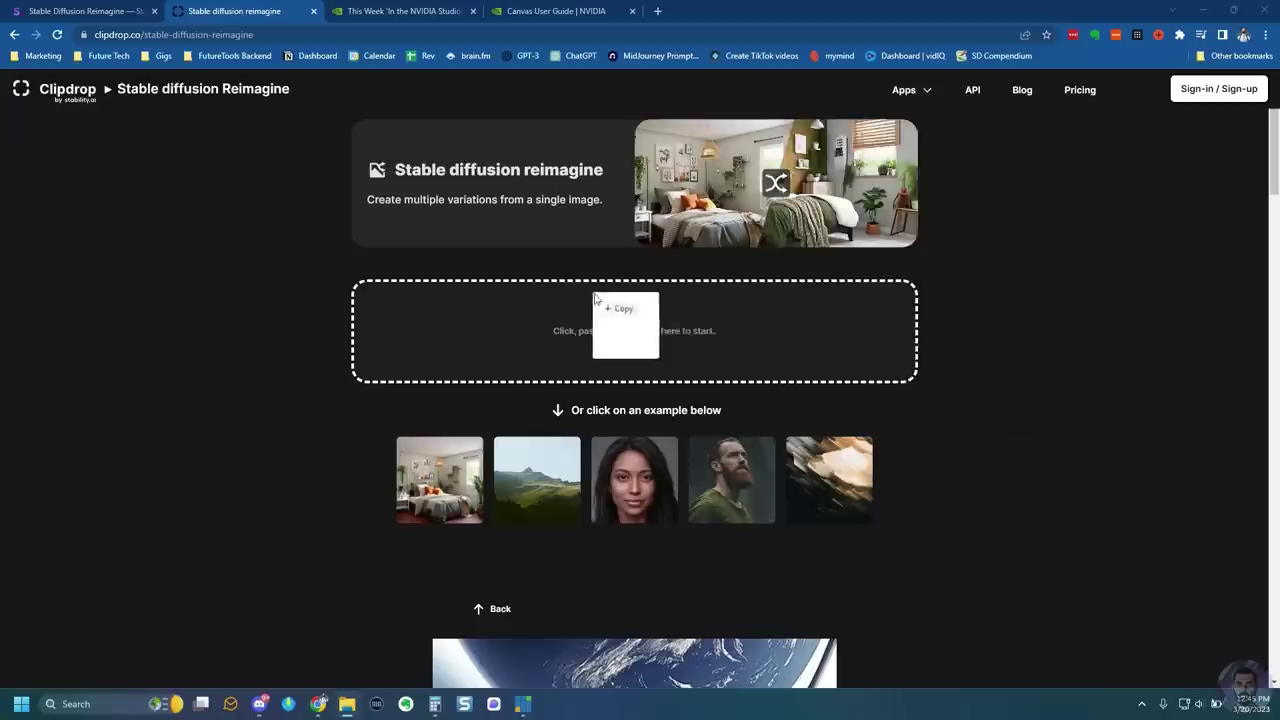
Upload the hooded Jedi image and compare its four variations, settling on the third.
drag(630, 326, 630, 330)
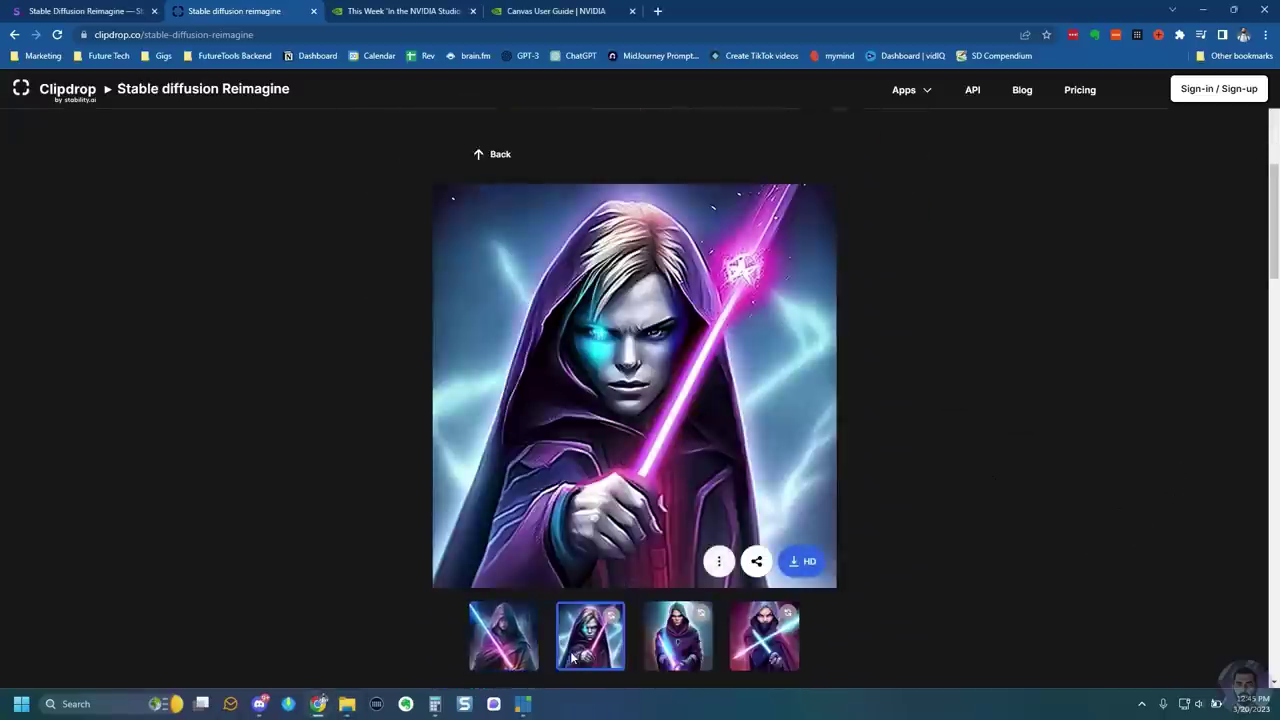
click(688, 660)
click(767, 657)
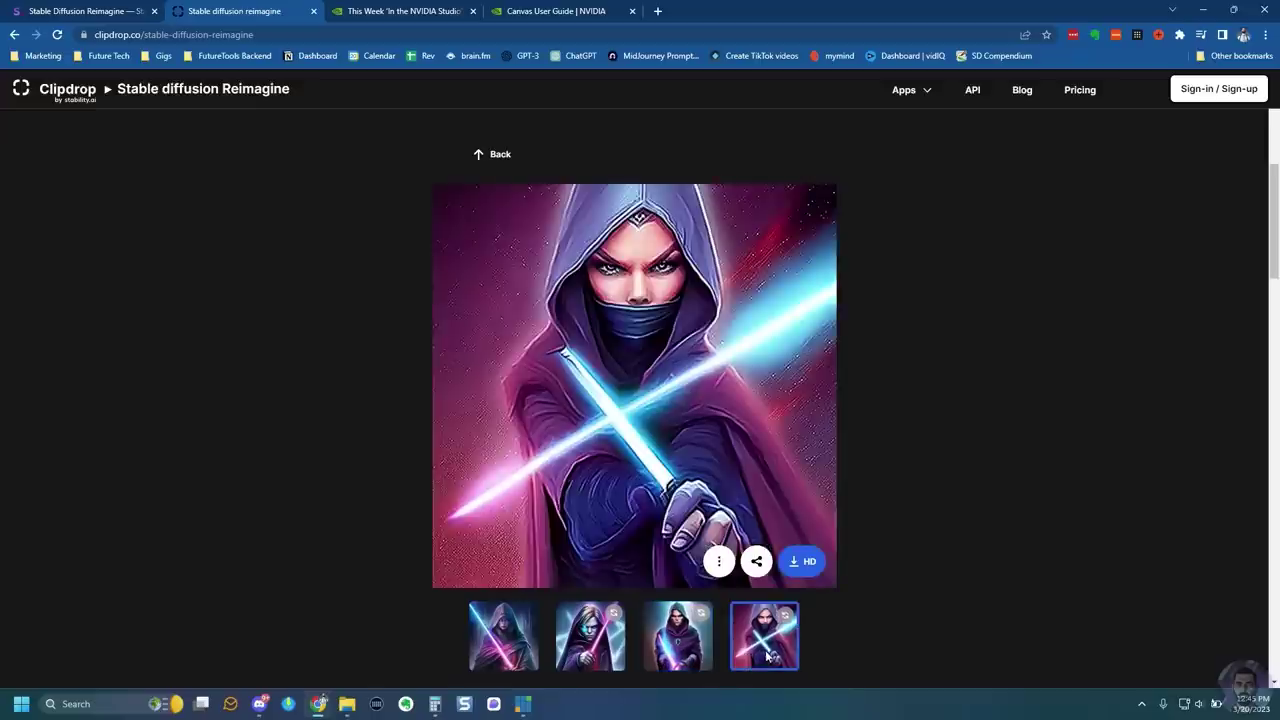
click(503, 645)
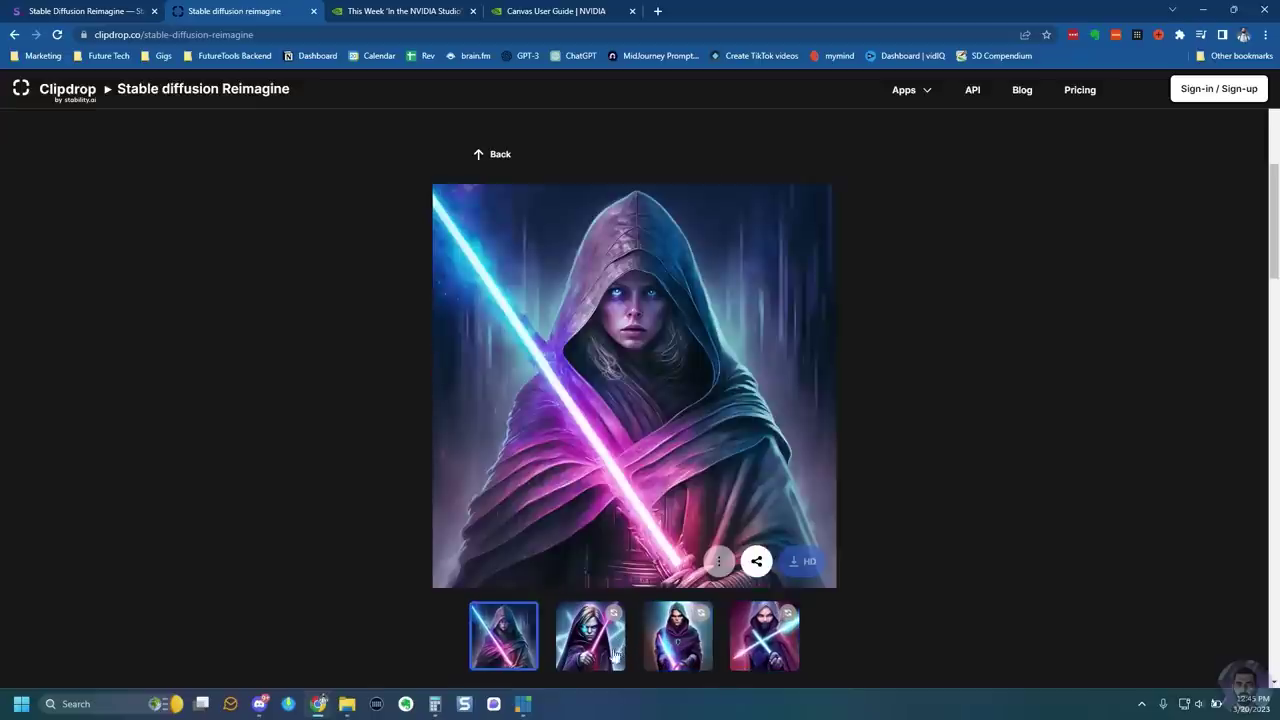
click(614, 655)
click(690, 660)
click(785, 657)
click(657, 660)
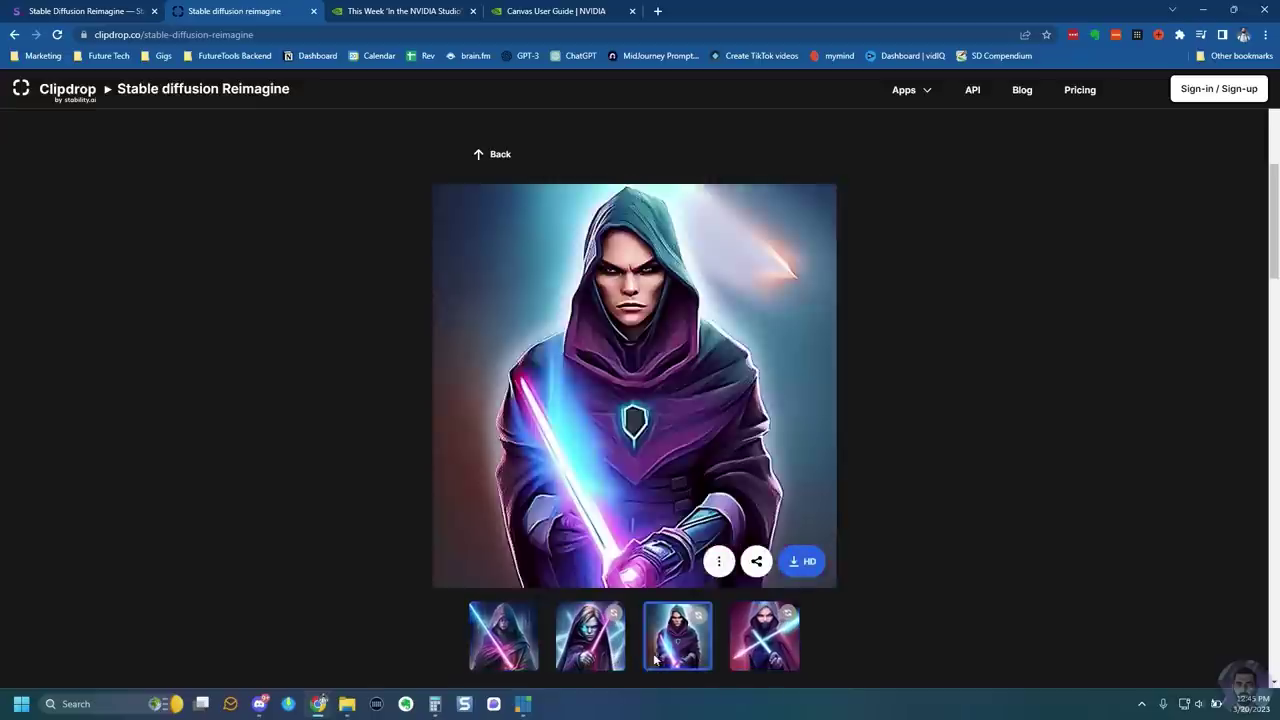
click(592, 645)
click(505, 645)
click(592, 645)
click(686, 650)
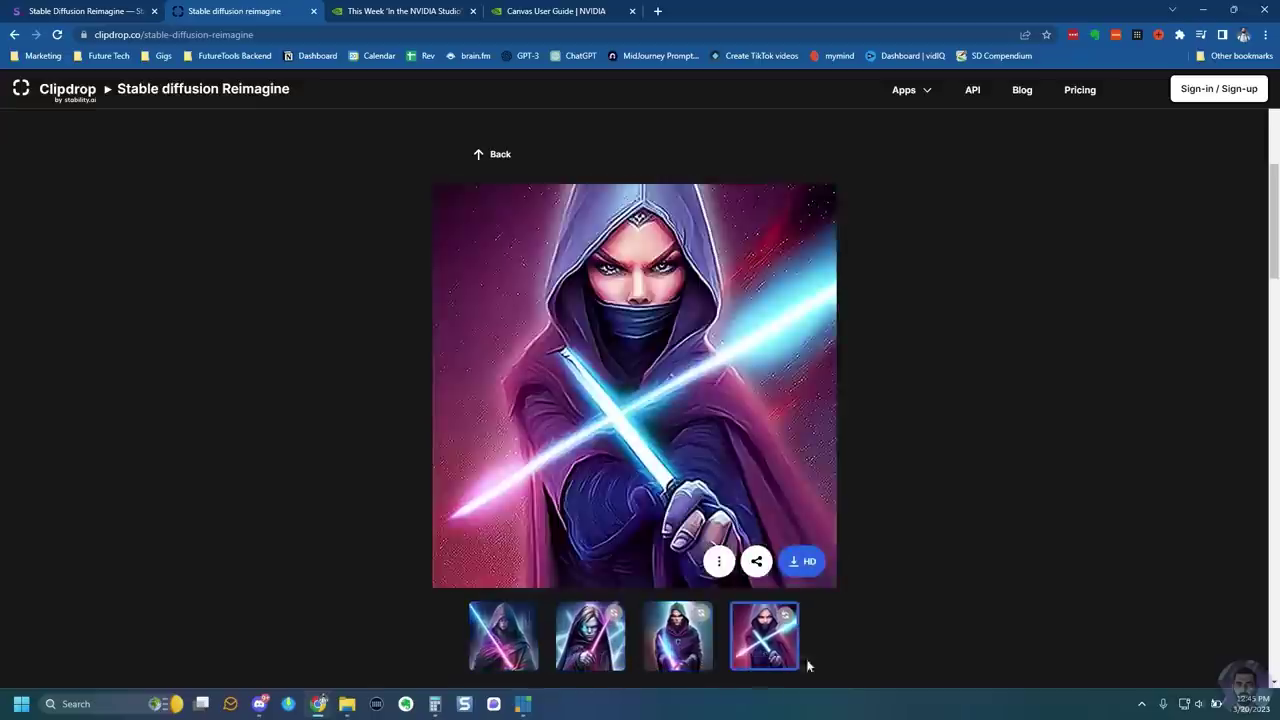
Reimagine the bedroom example and view its grey, green, third and fourth variations.
scroll(1079, 597, up, 5)
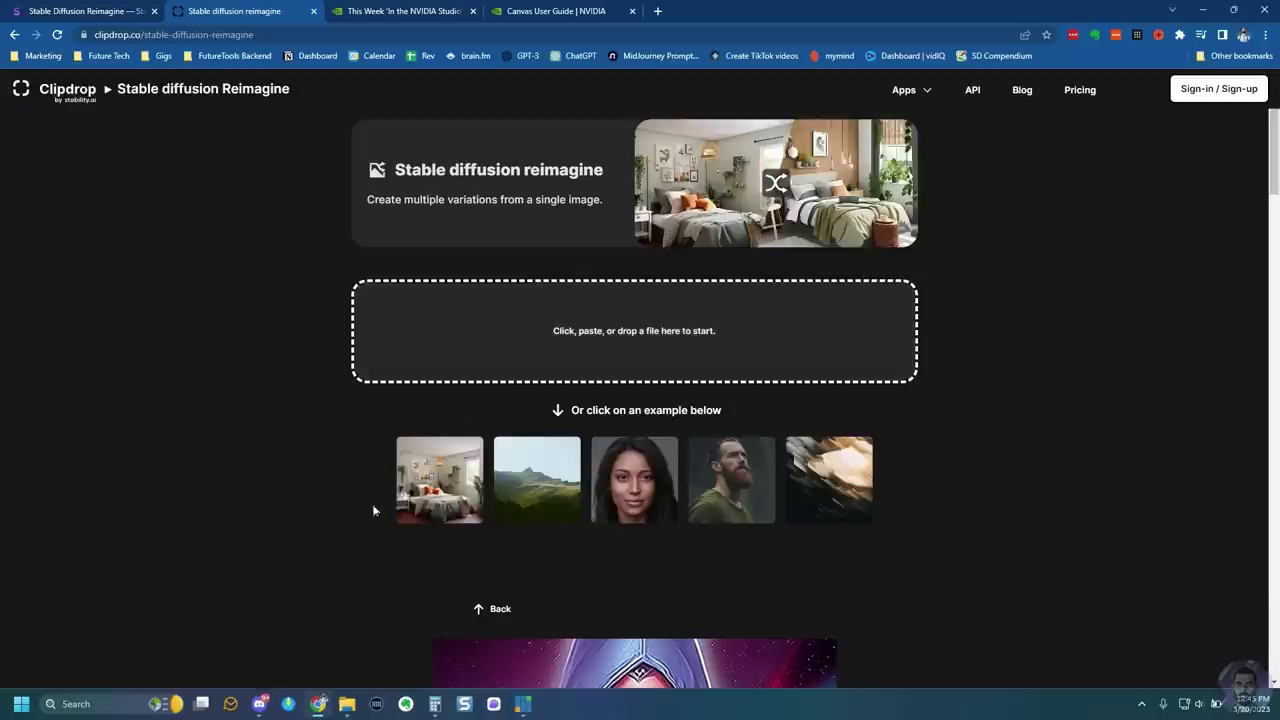
click(430, 489)
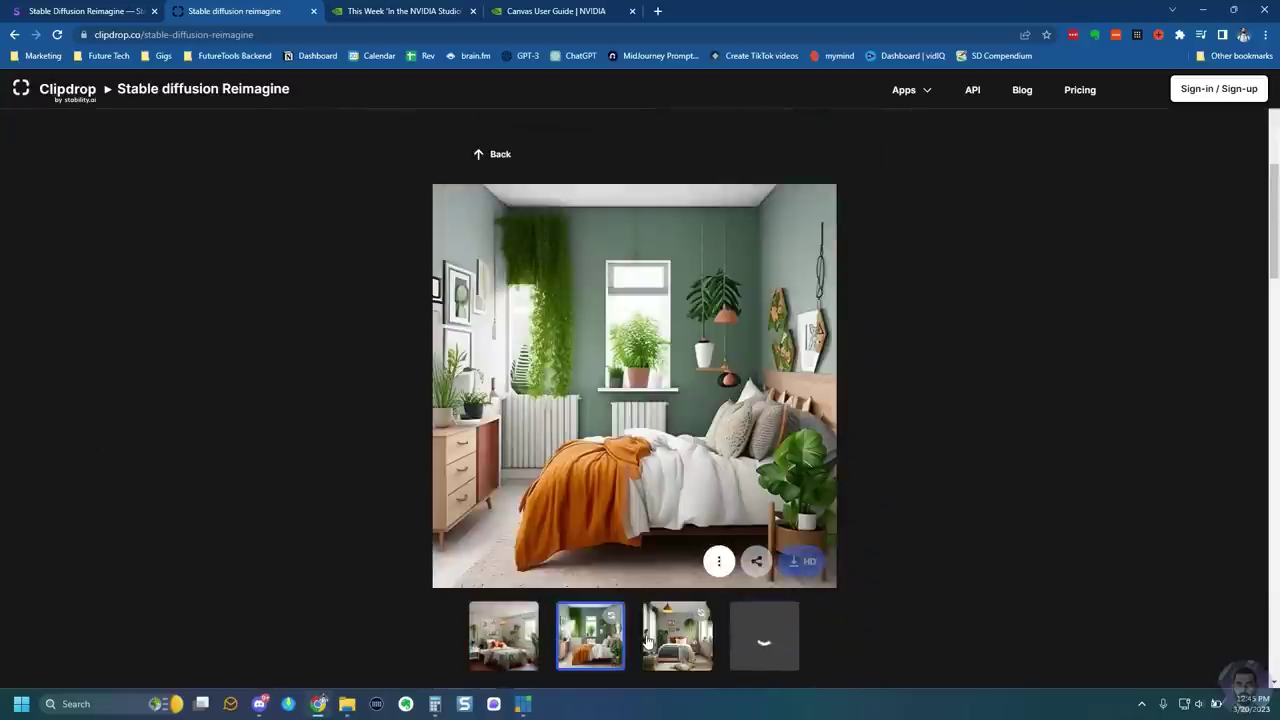
click(497, 636)
click(590, 645)
click(661, 642)
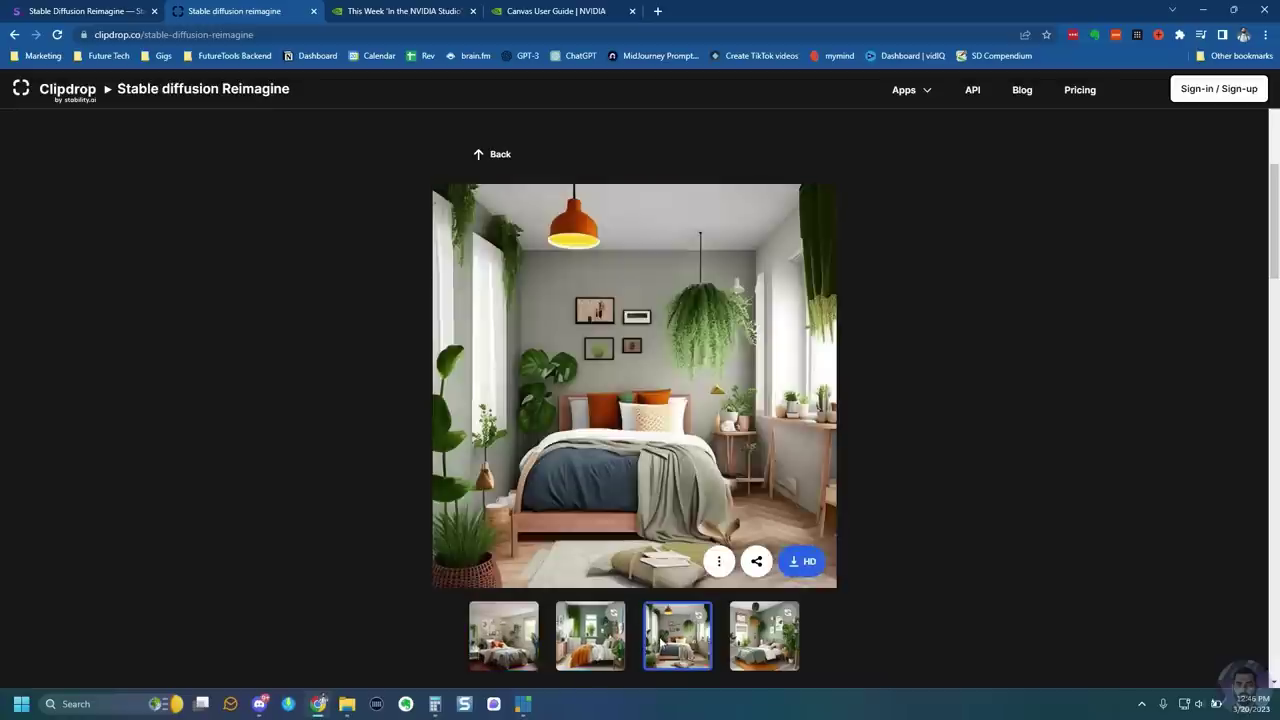
click(764, 664)
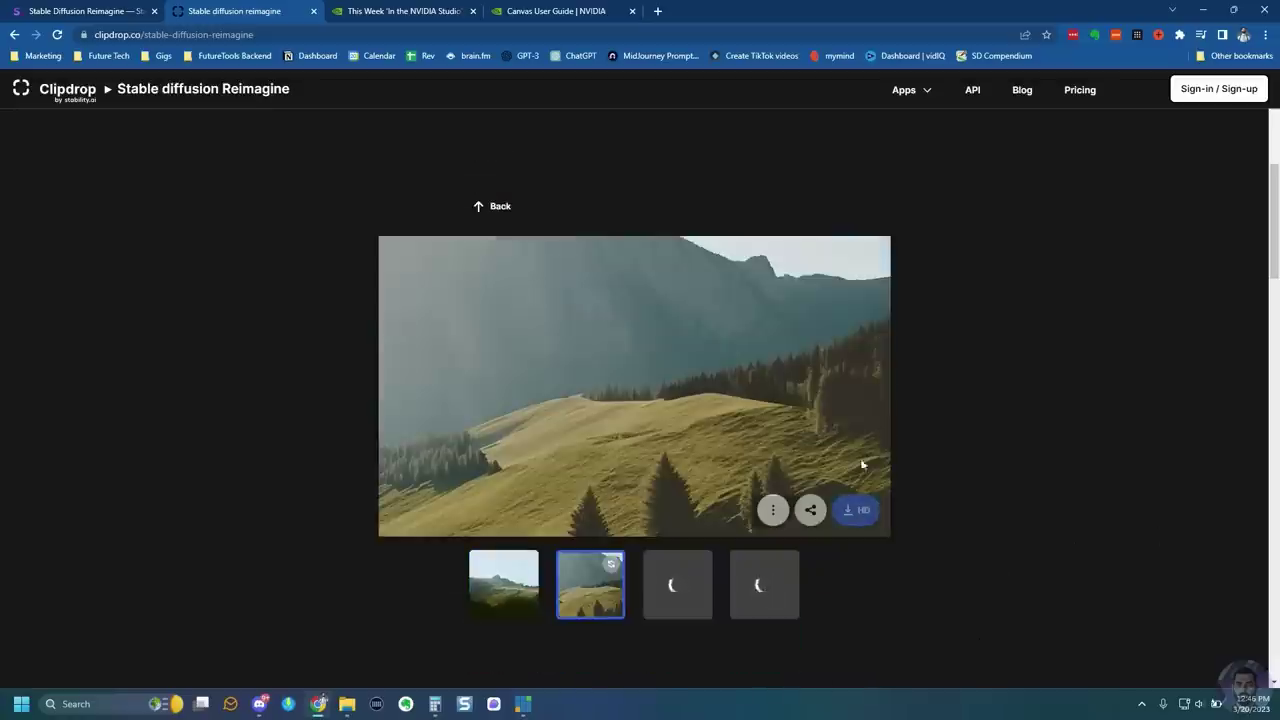
View the four mountain variations, then the second and third portrait variations.
click(532, 605)
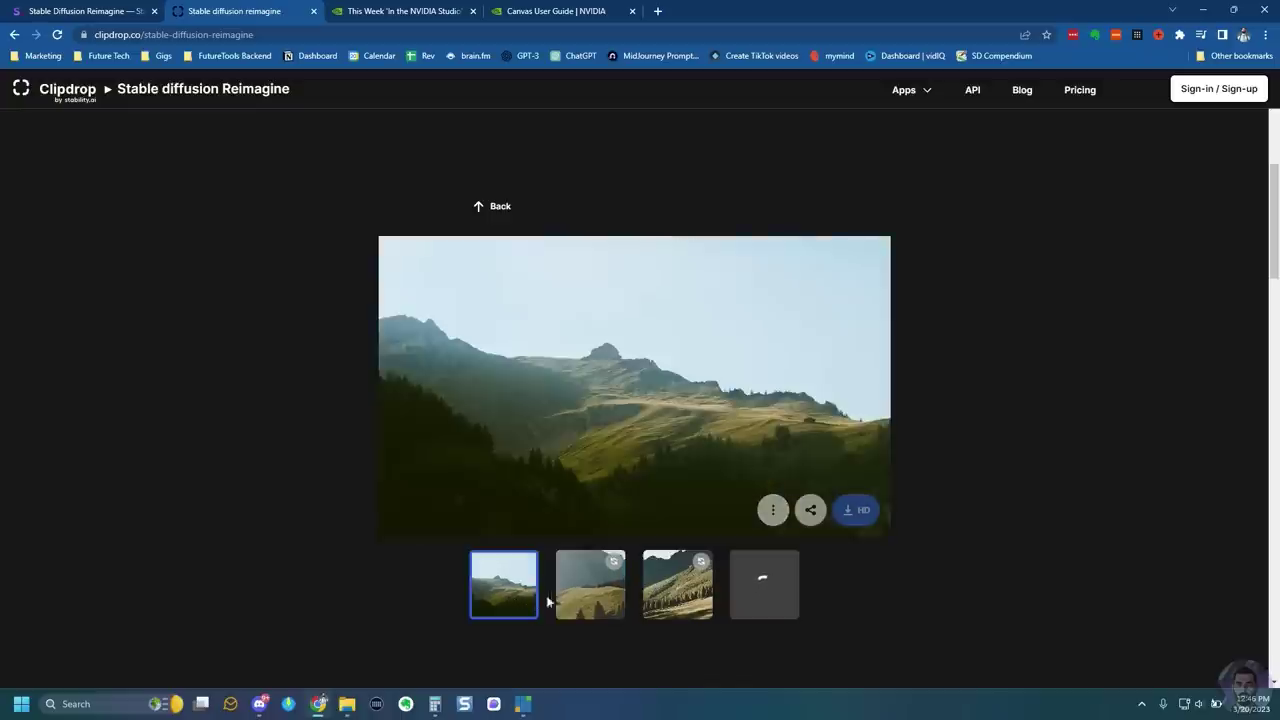
click(600, 595)
click(677, 588)
click(770, 602)
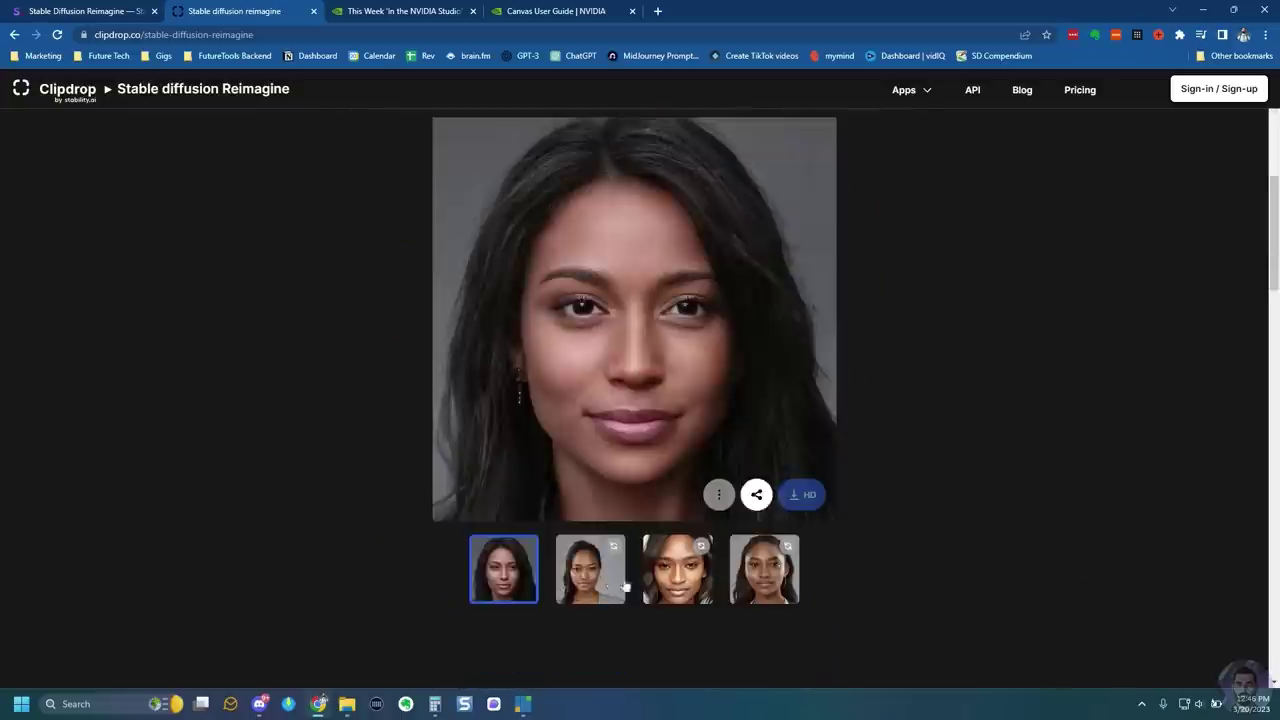
click(590, 572)
click(686, 595)
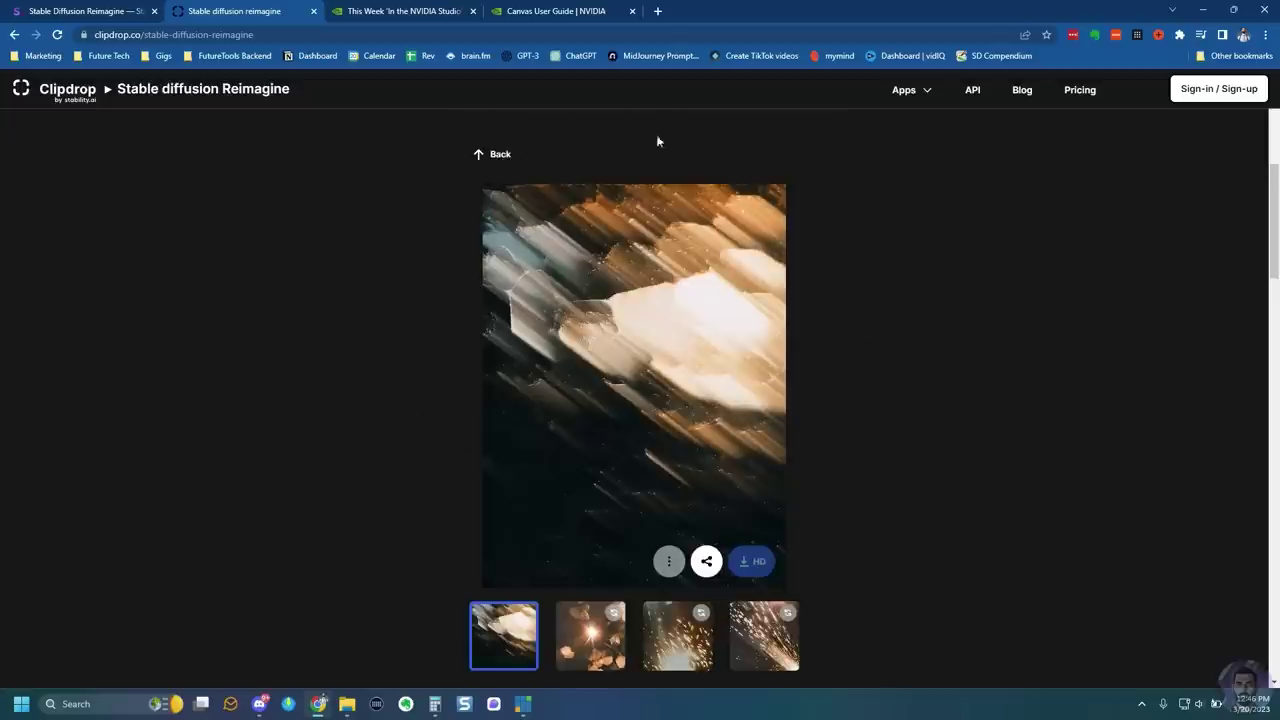
View the second, third and fourth sparks variations large.
mouse_move(530, 705)
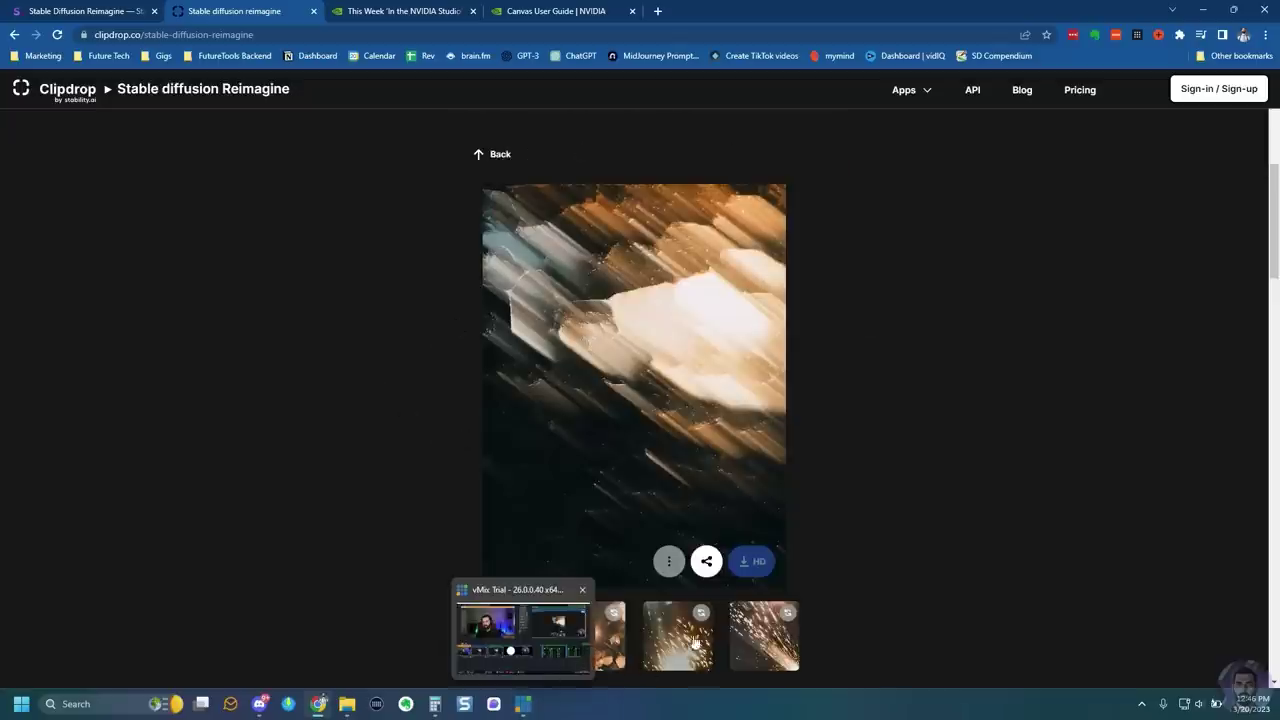
click(610, 655)
click(660, 648)
click(765, 650)
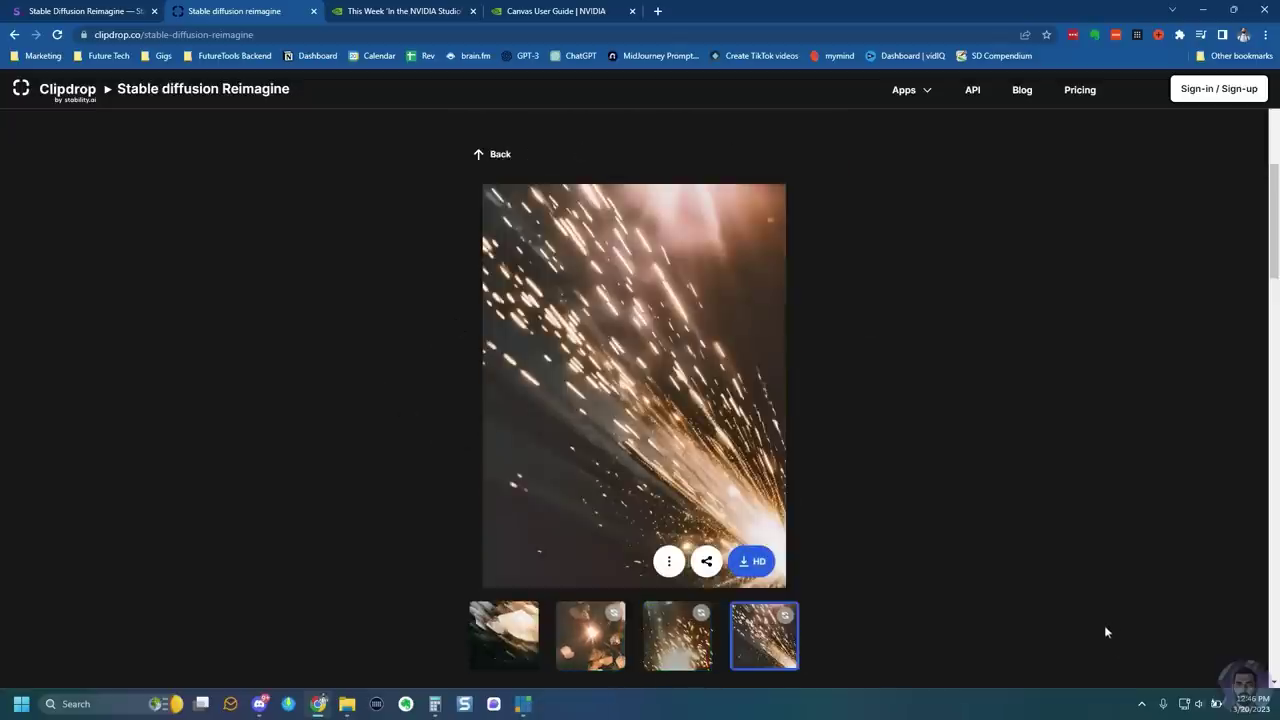
scroll(881, 503, up, 5)
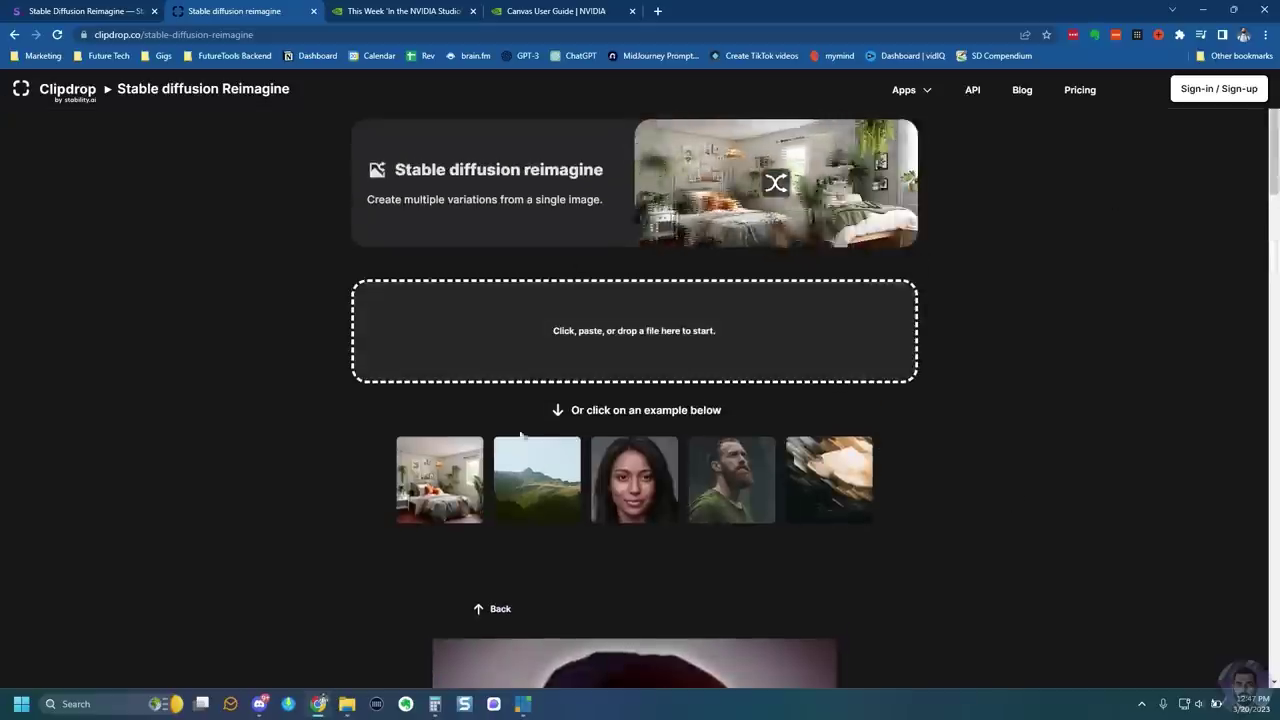
Highlight the Stable diffusion title and drop the woman's photo in to reimagine.
drag(395, 170, 522, 170)
scroll(717, 523, down, 2)
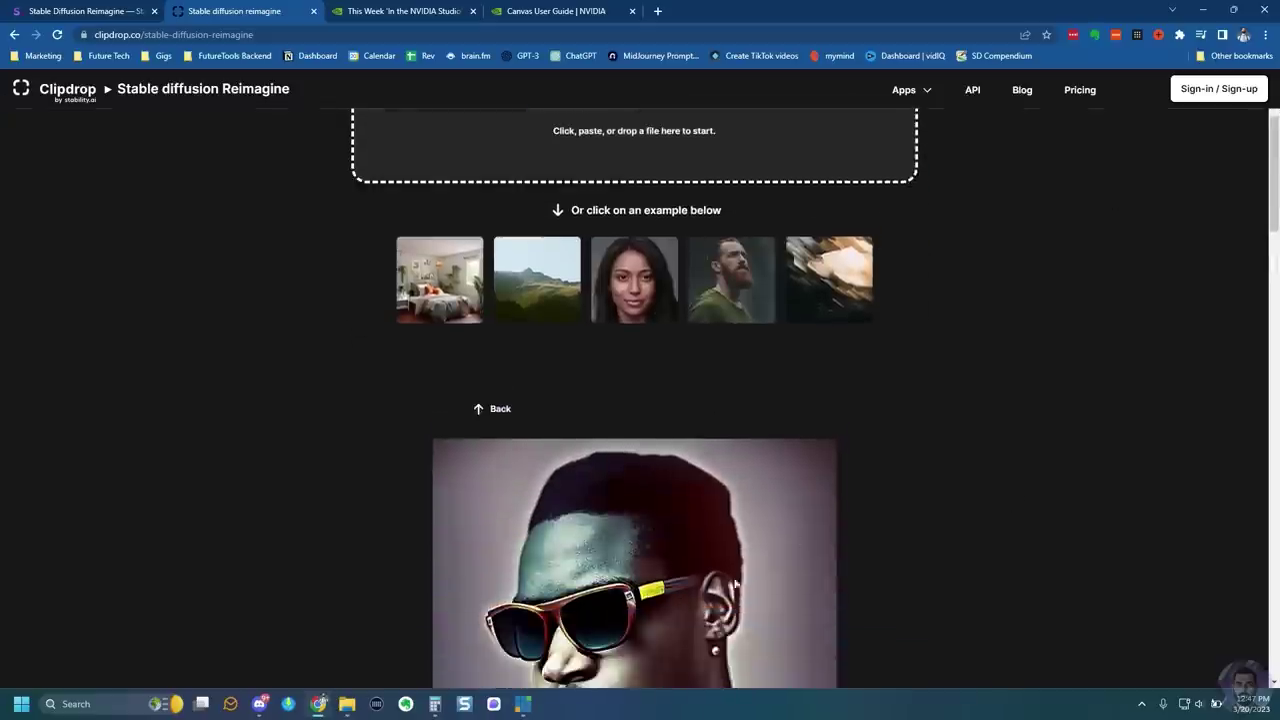
scroll(1030, 672, up, 2)
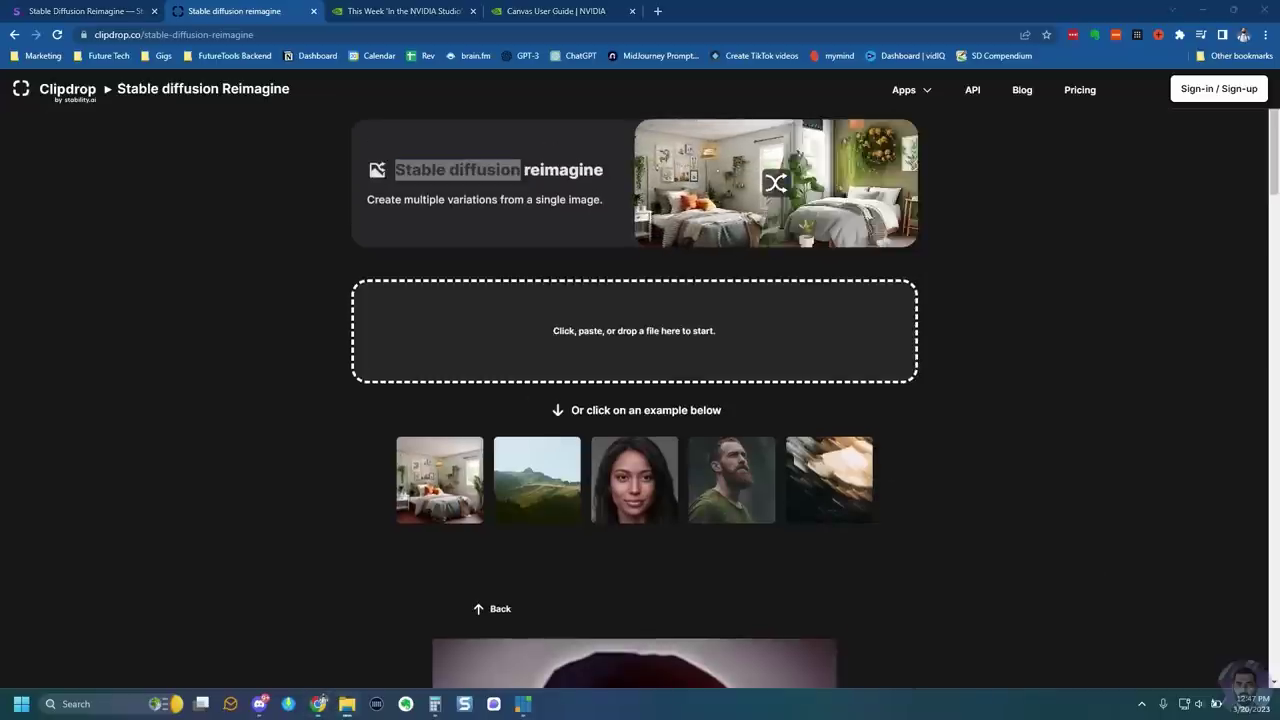
drag(320, 700, 660, 354)
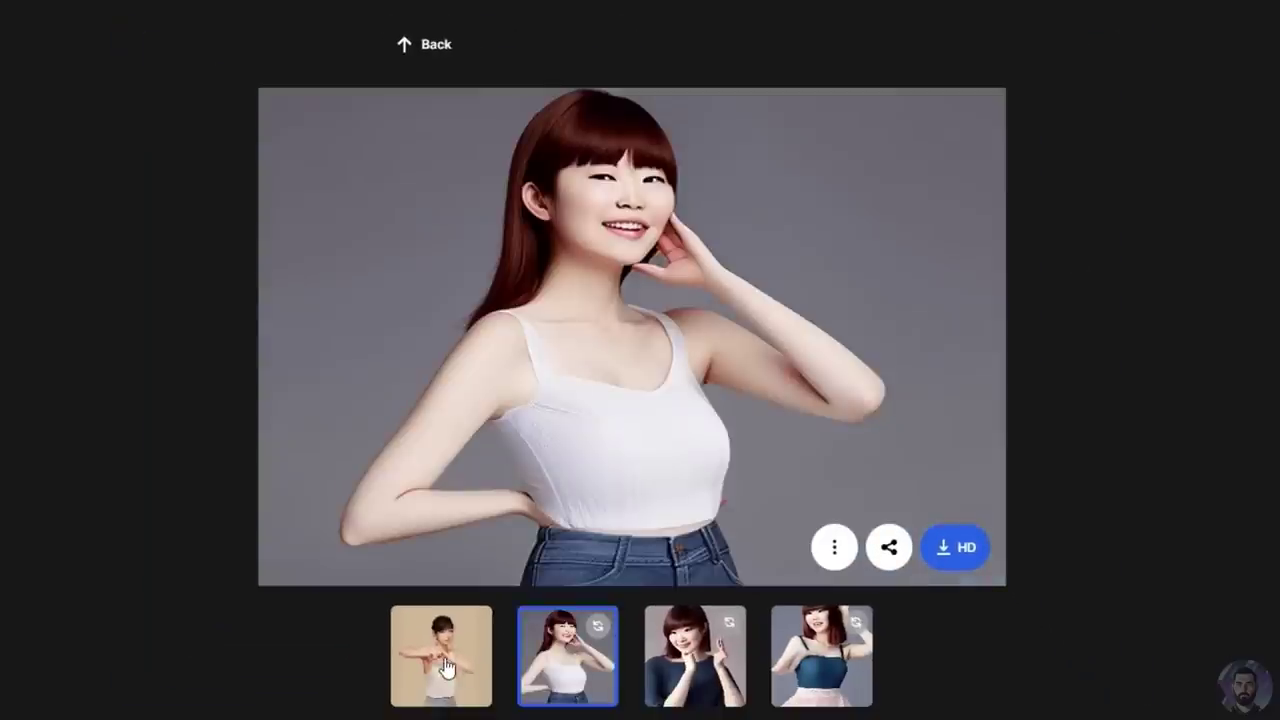
Compare the first three variations and regenerate the third one.
click(447, 668)
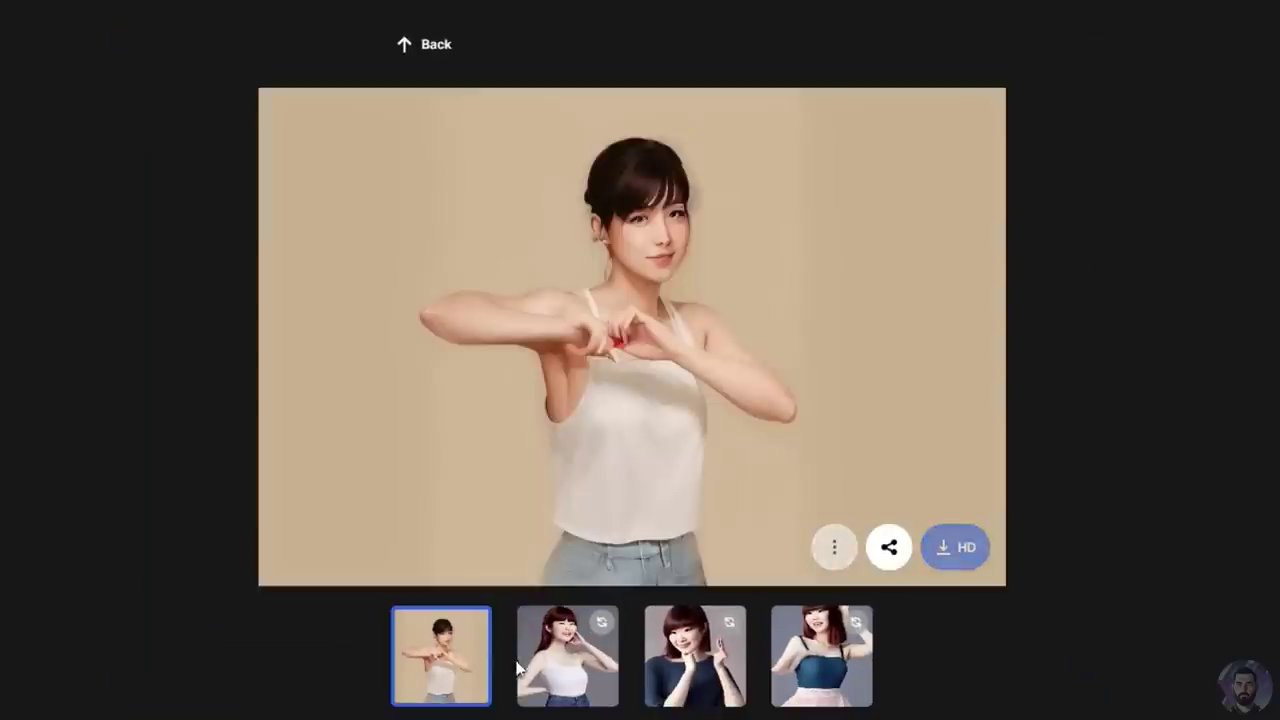
click(567, 680)
click(679, 667)
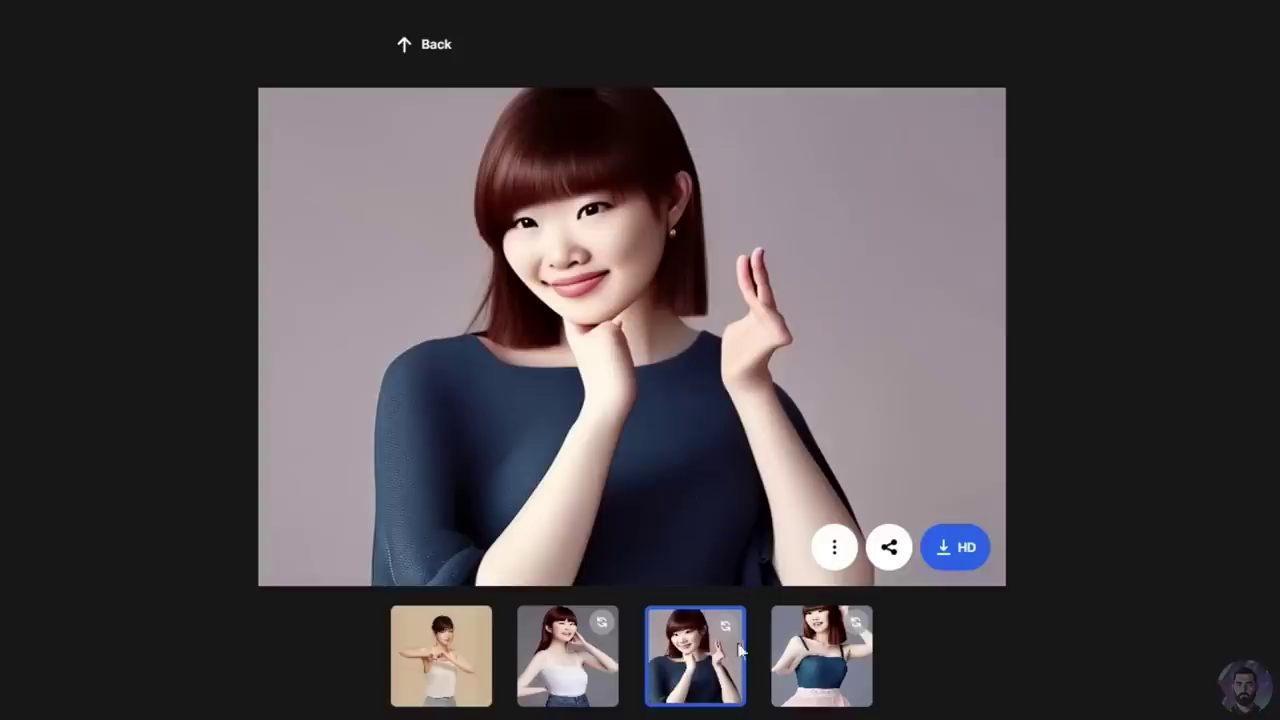
click(726, 626)
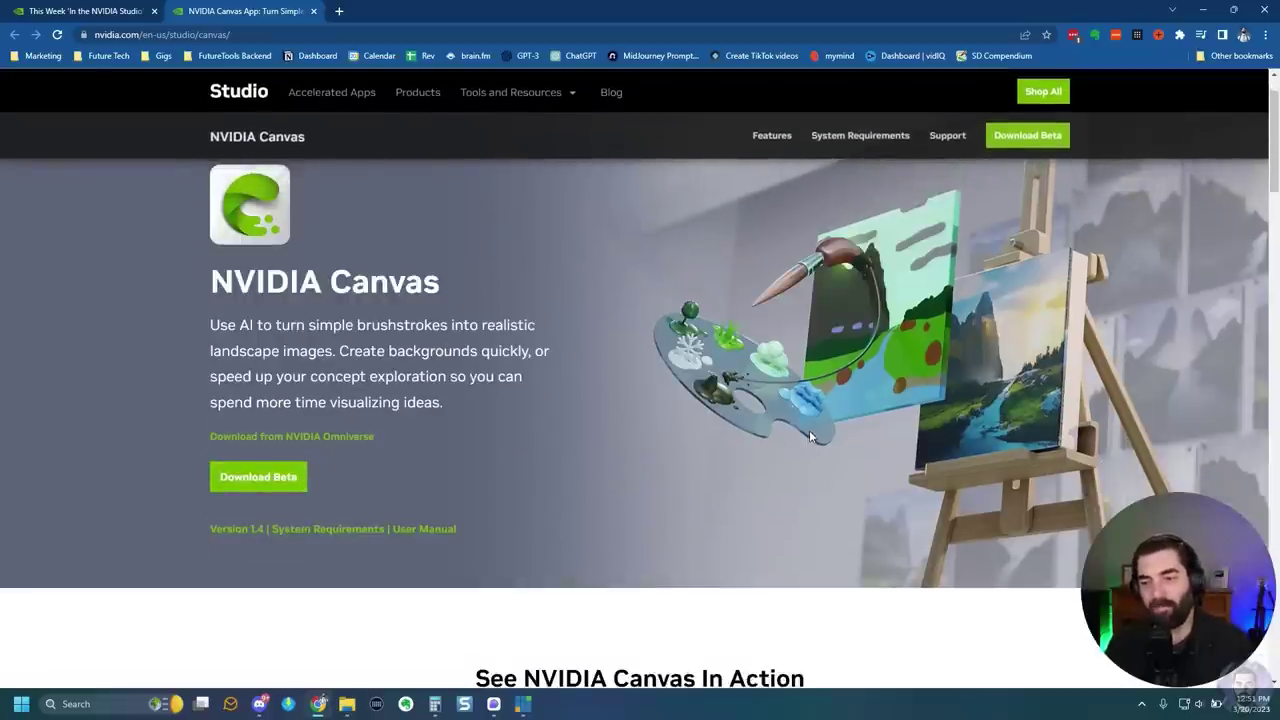
Scroll the NVIDIA Canvas page down to Panoramic Landscapes and highlight that heading.
scroll(809, 430, down, 5)
scroll(809, 432, up, 1)
scroll(812, 430, down, 3)
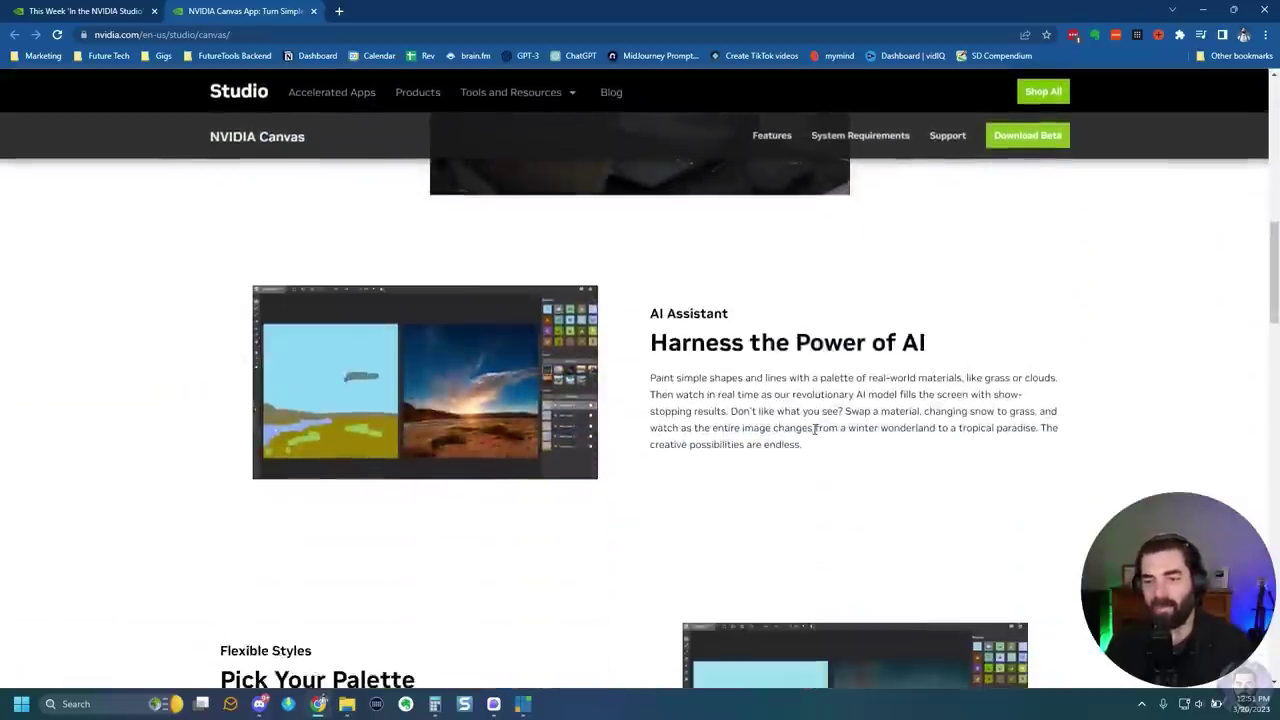
scroll(815, 428, down, 5)
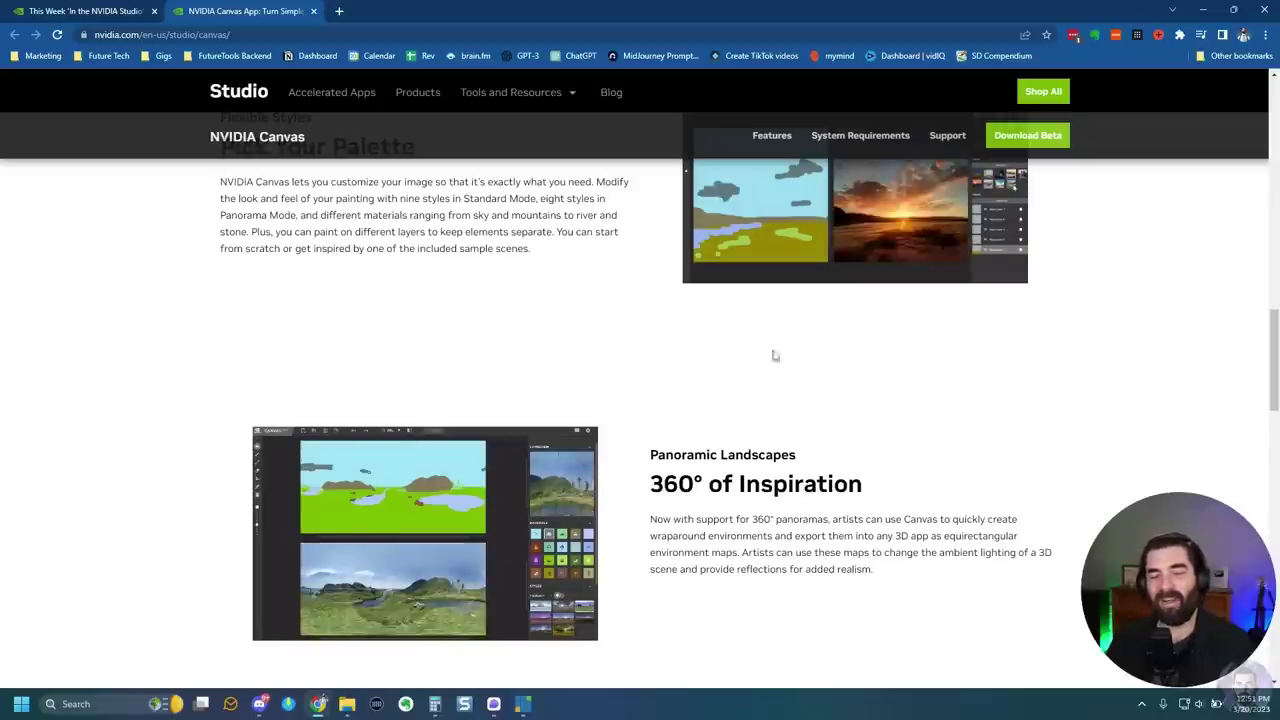
triple_click(722, 455)
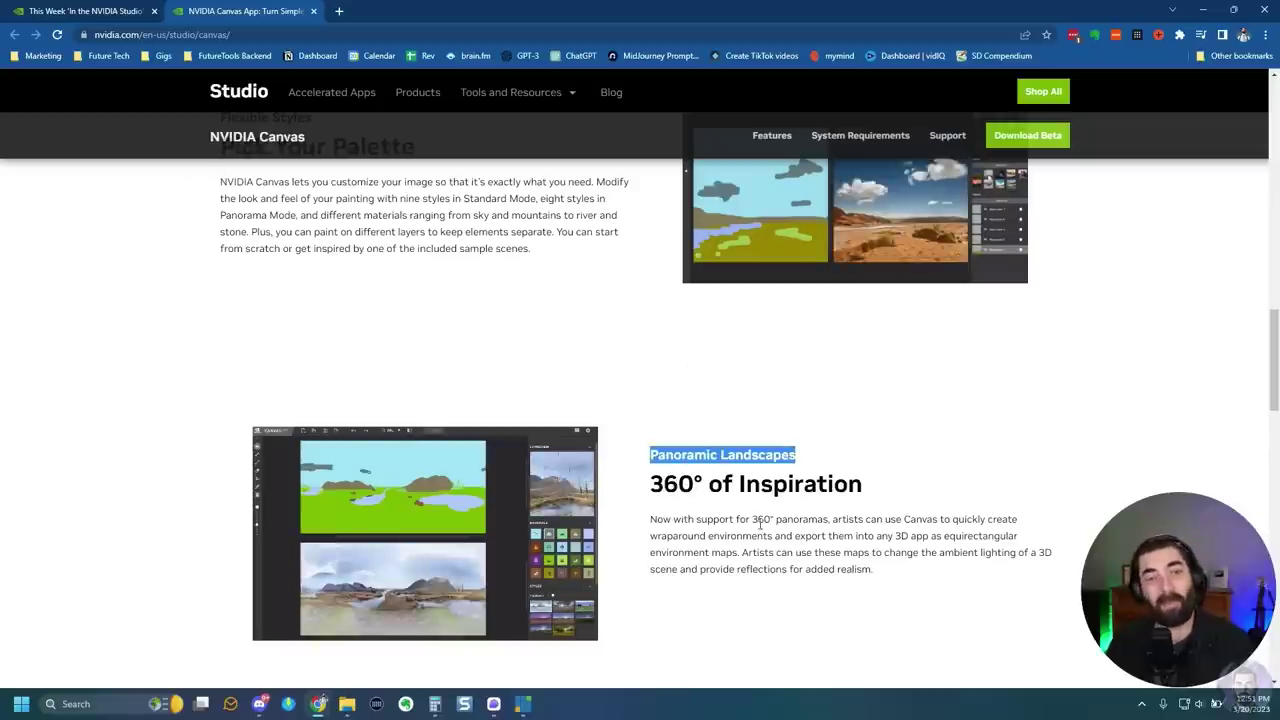
scroll(645, 490, down, 5)
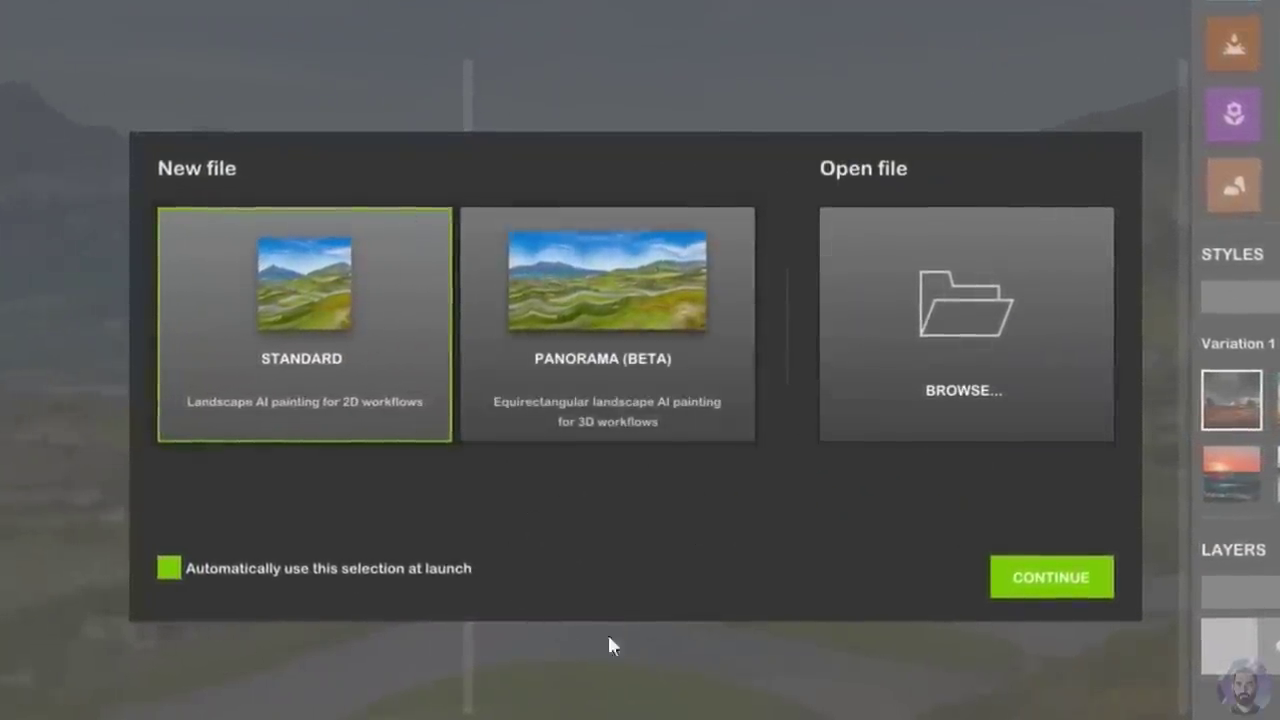
Start a new painting and try the cloudy, starry, sunset and pink milky way styles.
click(1046, 582)
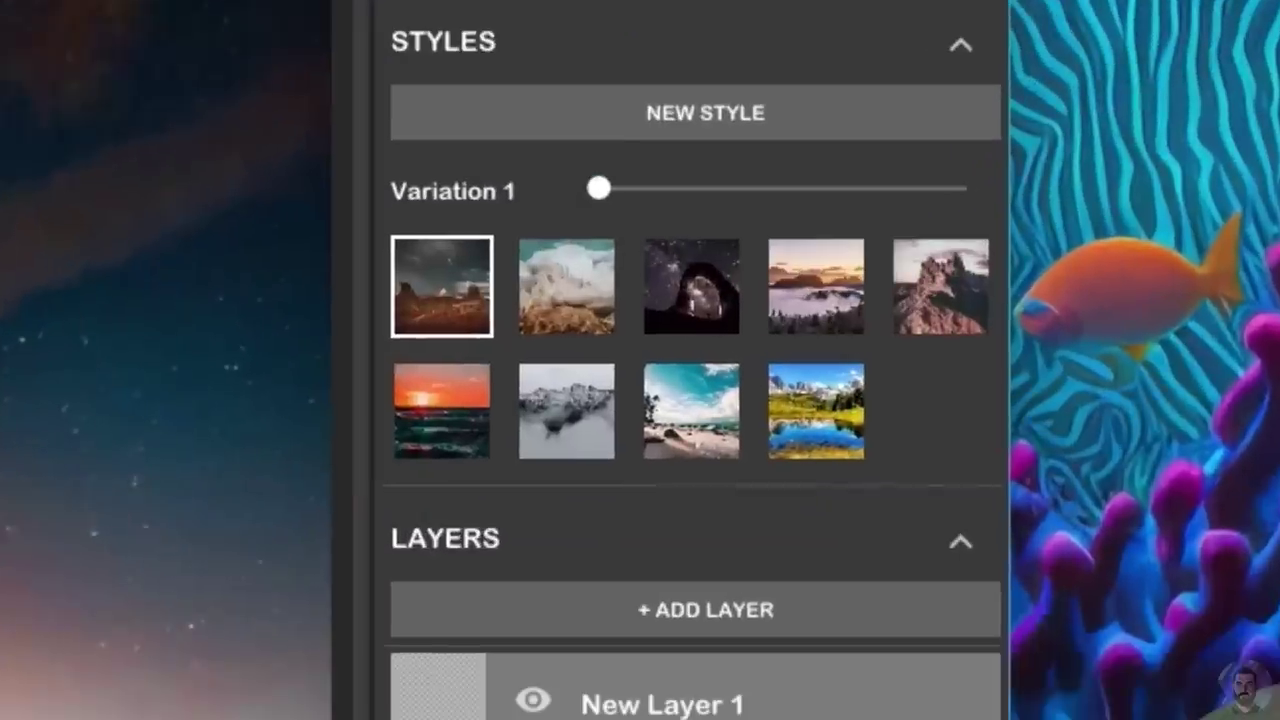
click(522, 300)
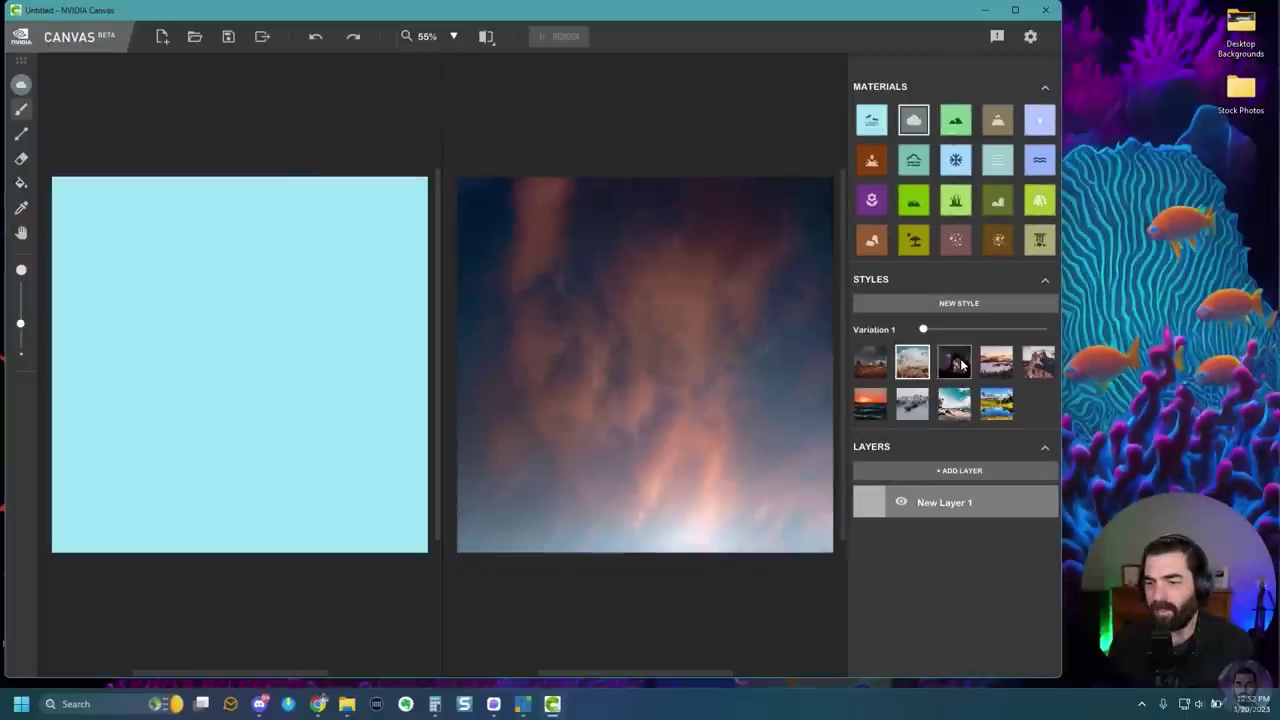
click(958, 363)
click(997, 363)
click(1038, 363)
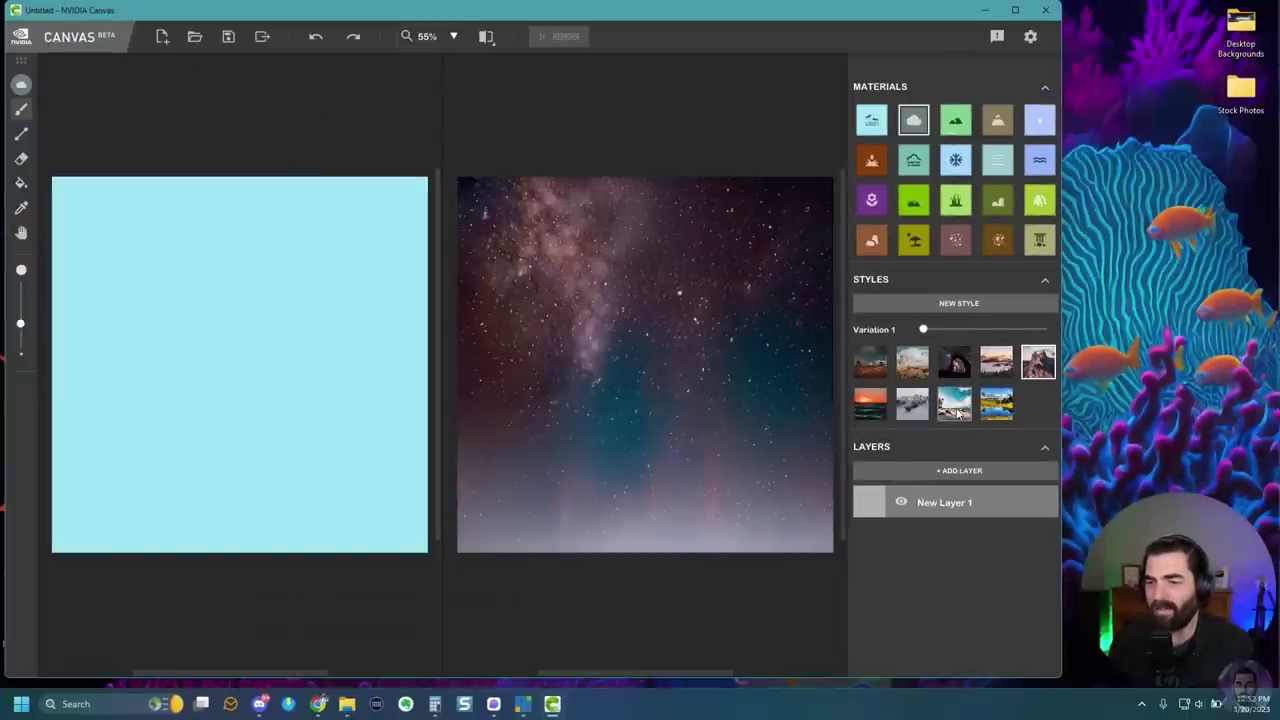
Settle on the blue cloudy-sky style and pick the yellow-green ground material.
click(956, 409)
click(869, 410)
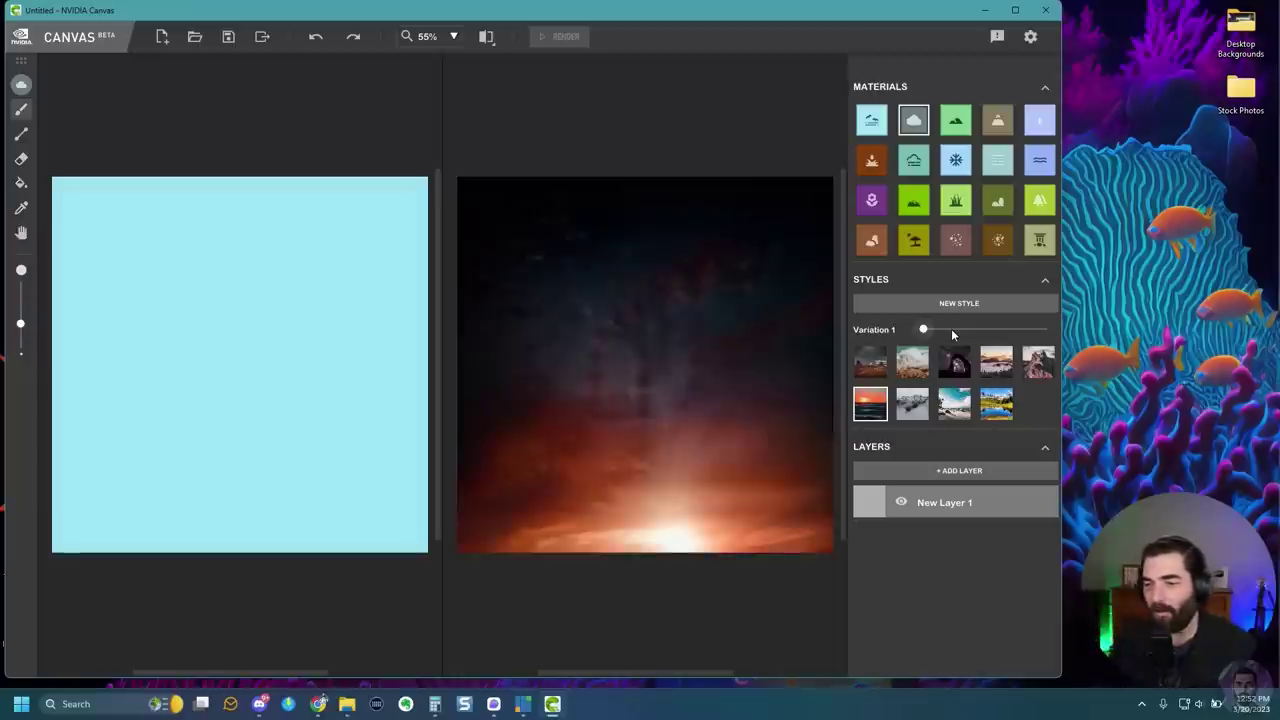
click(955, 405)
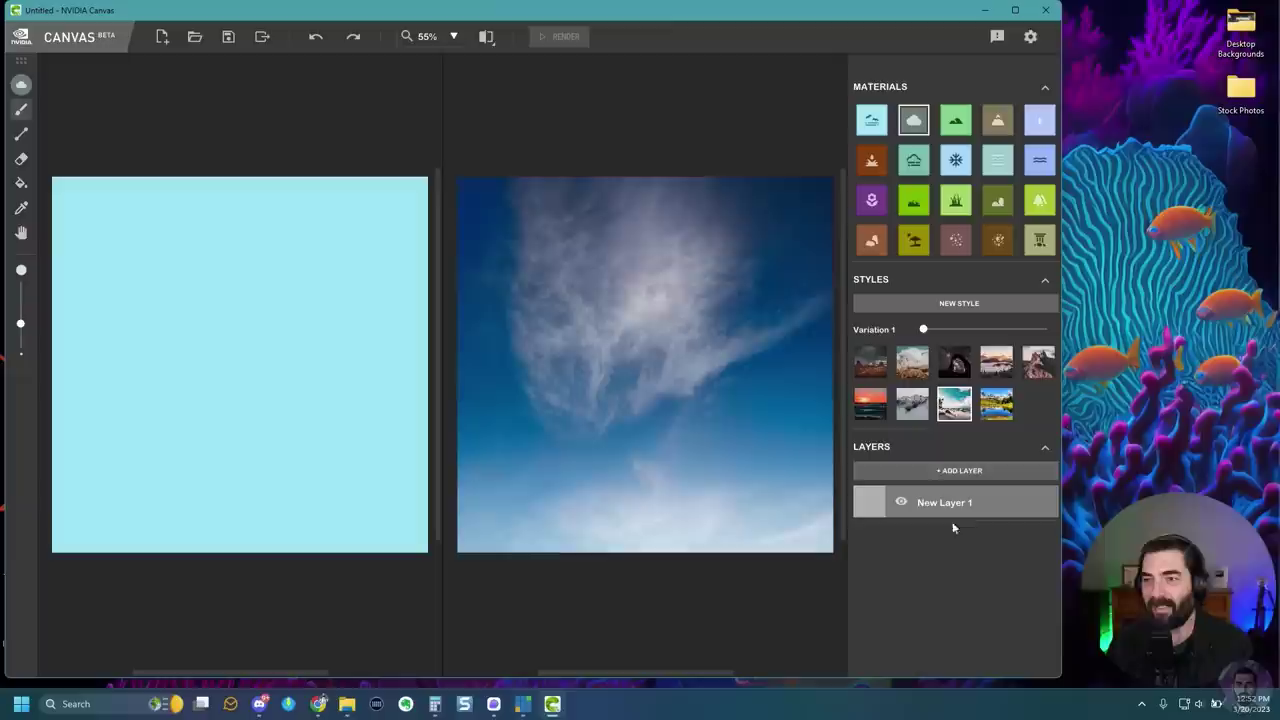
click(913, 242)
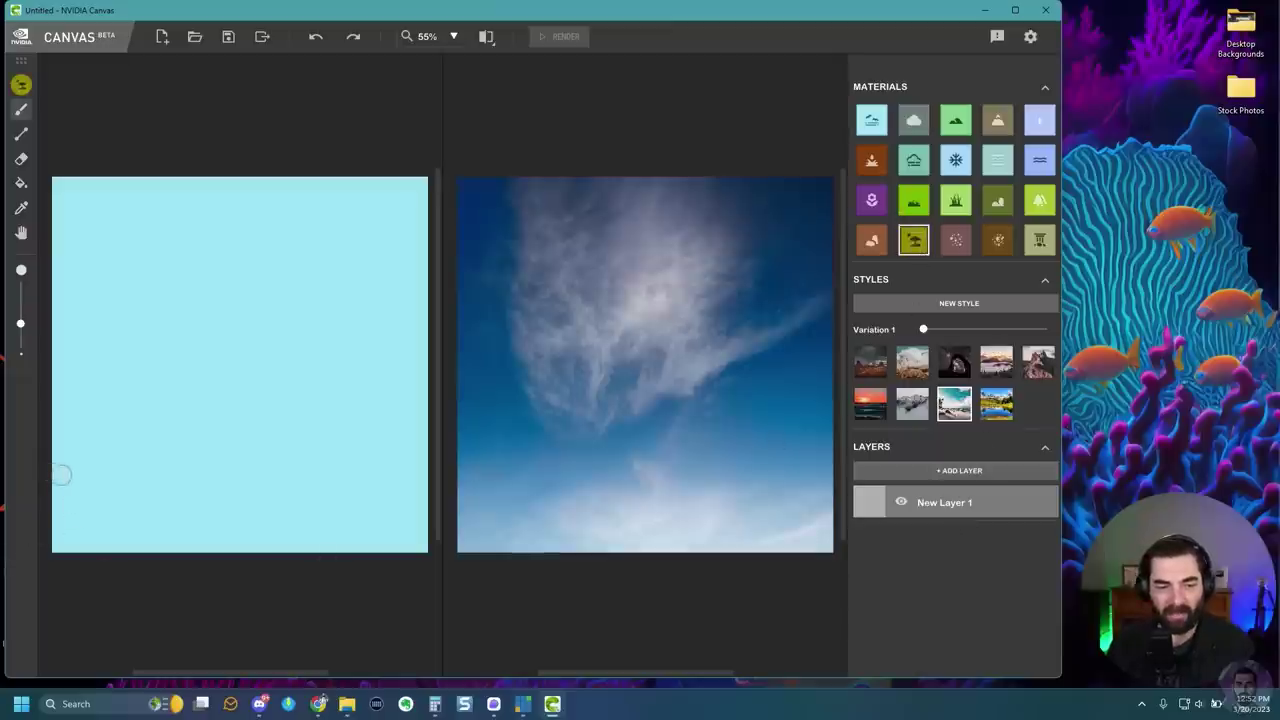
Paint ground across the bottom of the sketch with an enlarged brush.
mouse_move(62, 497)
mouse_down()
mouse_move(59, 555)
mouse_move(61, 489)
mouse_move(63, 509)
mouse_move(191, 555)
mouse_move(431, 552)
mouse_move(431, 489)
mouse_move(427, 522)
mouse_move(115, 532)
mouse_move(175, 535)
mouse_up()
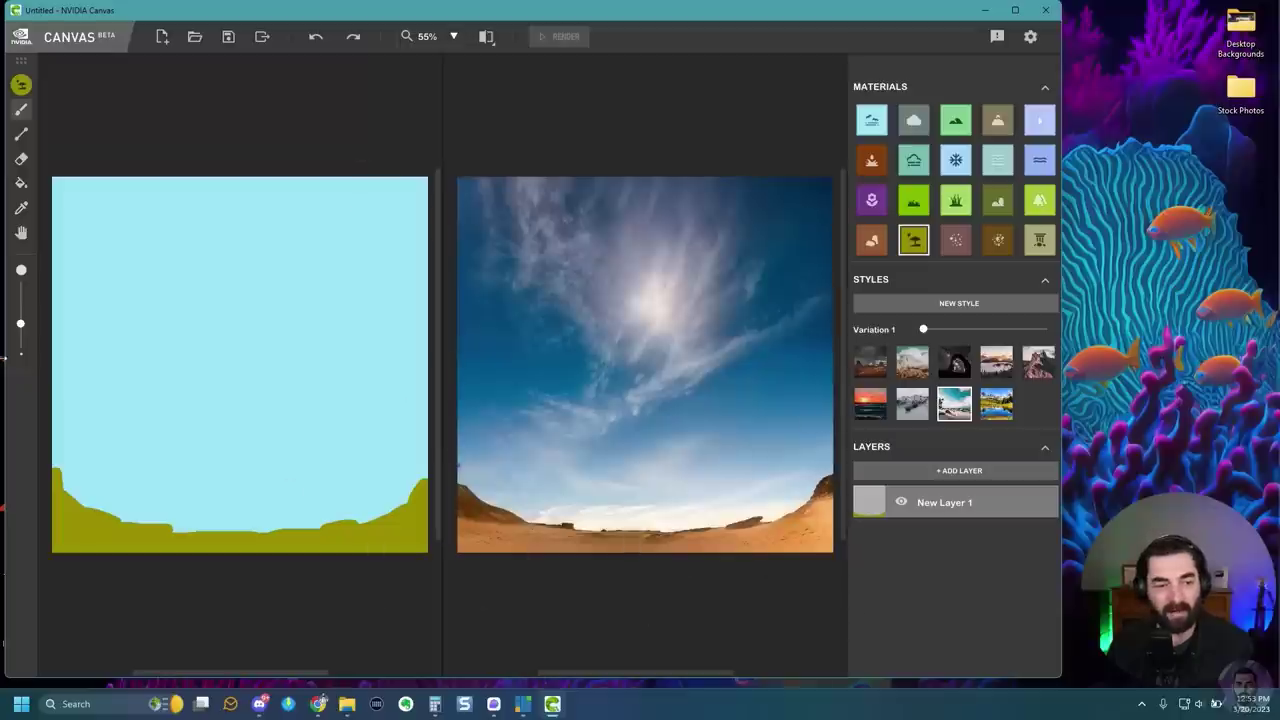
drag(20, 325, 21, 286)
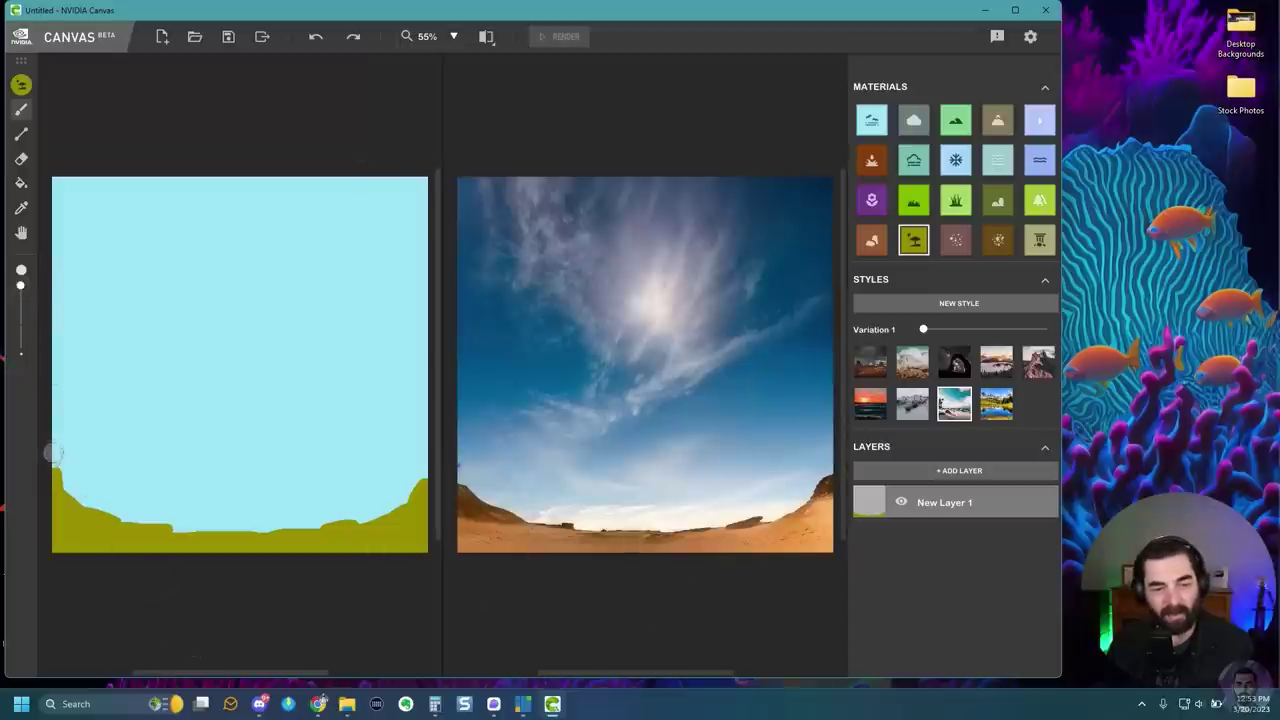
mouse_move(53, 453)
mouse_down()
mouse_move(100, 497)
mouse_move(152, 520)
mouse_move(101, 504)
mouse_move(232, 523)
mouse_move(378, 507)
mouse_move(428, 440)
mouse_up()
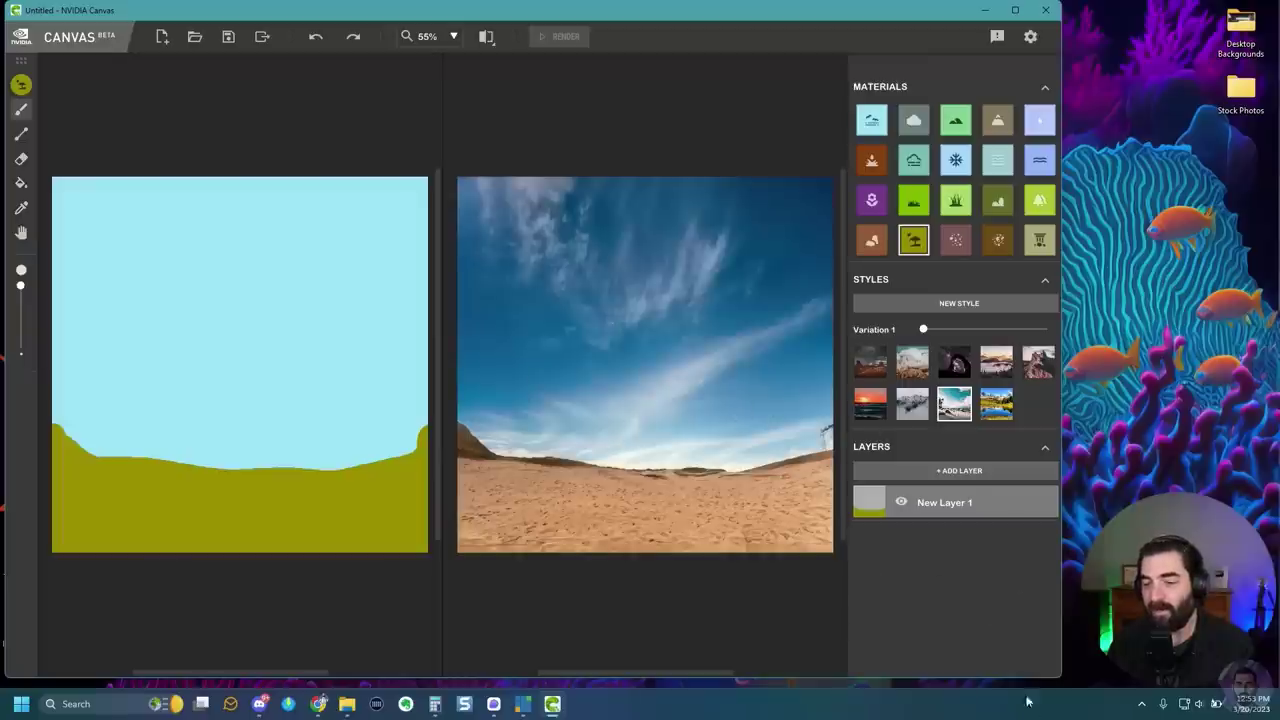
On a new layer, paint a wide band of grey-blue water above the ground.
click(944, 471)
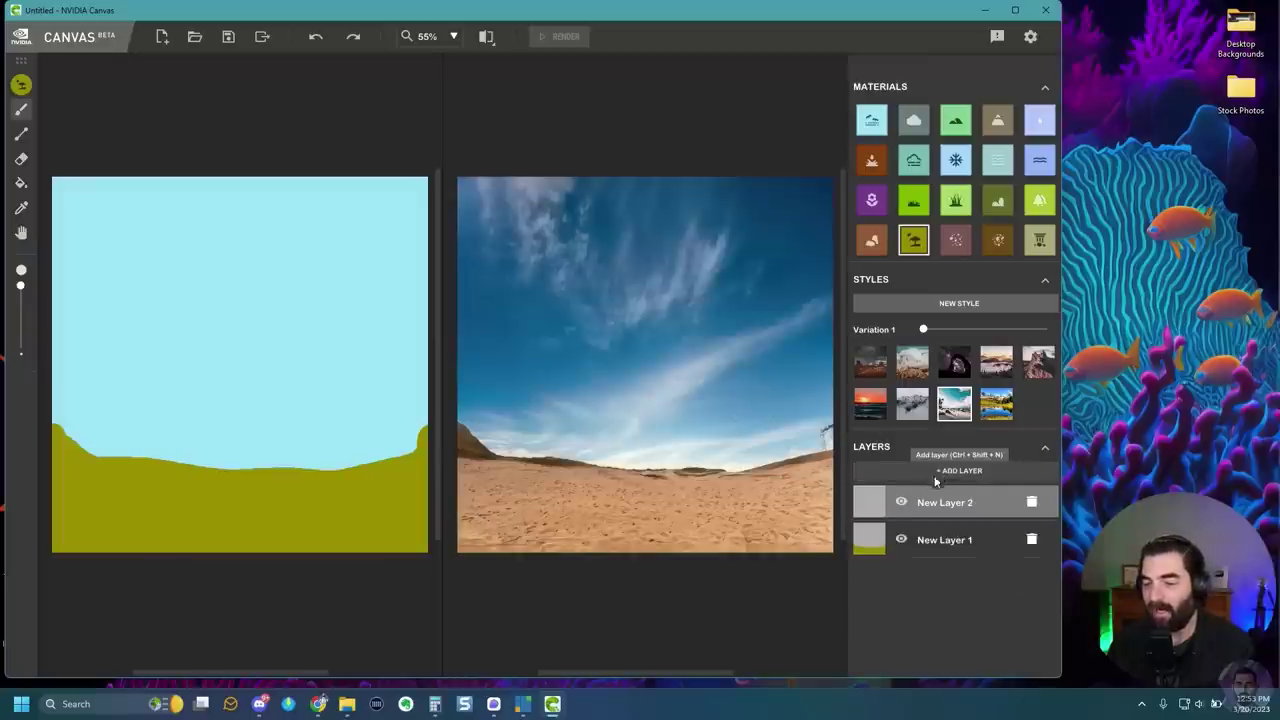
click(998, 164)
mouse_move(52, 420)
mouse_down()
mouse_move(180, 455)
mouse_move(123, 450)
mouse_move(263, 458)
mouse_move(380, 450)
mouse_up()
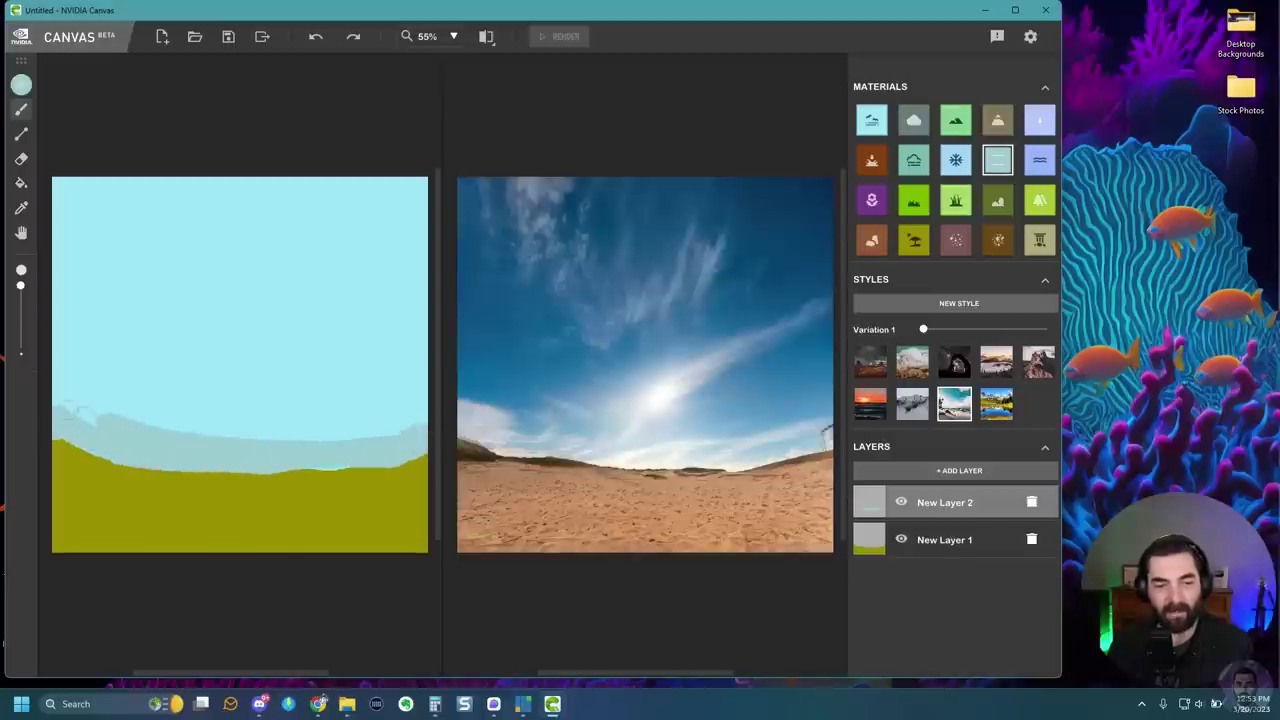
mouse_move(69, 405)
mouse_down()
mouse_move(422, 420)
mouse_move(68, 395)
mouse_move(405, 372)
mouse_move(416, 379)
mouse_move(30, 377)
mouse_move(420, 381)
mouse_move(172, 386)
mouse_move(345, 389)
mouse_move(257, 401)
mouse_move(437, 391)
mouse_up()
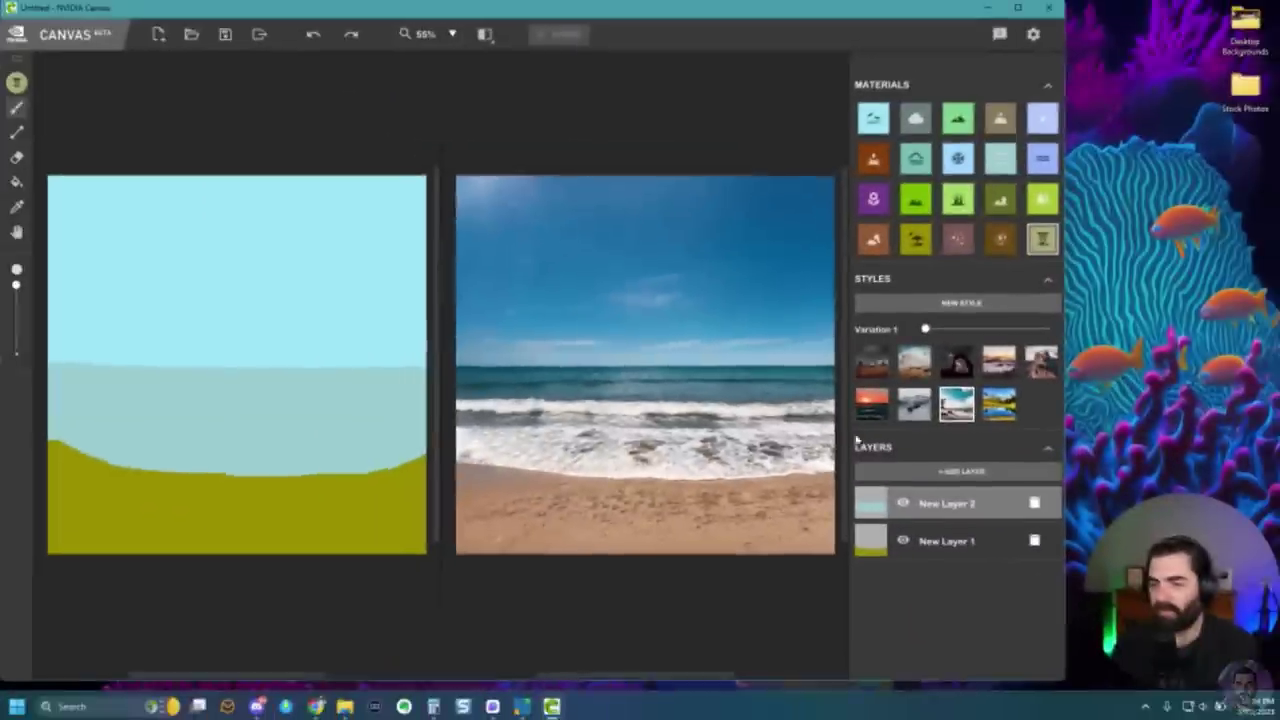
On a third layer, paint tan rock pillars down the left and right edges into the ground.
click(961, 471)
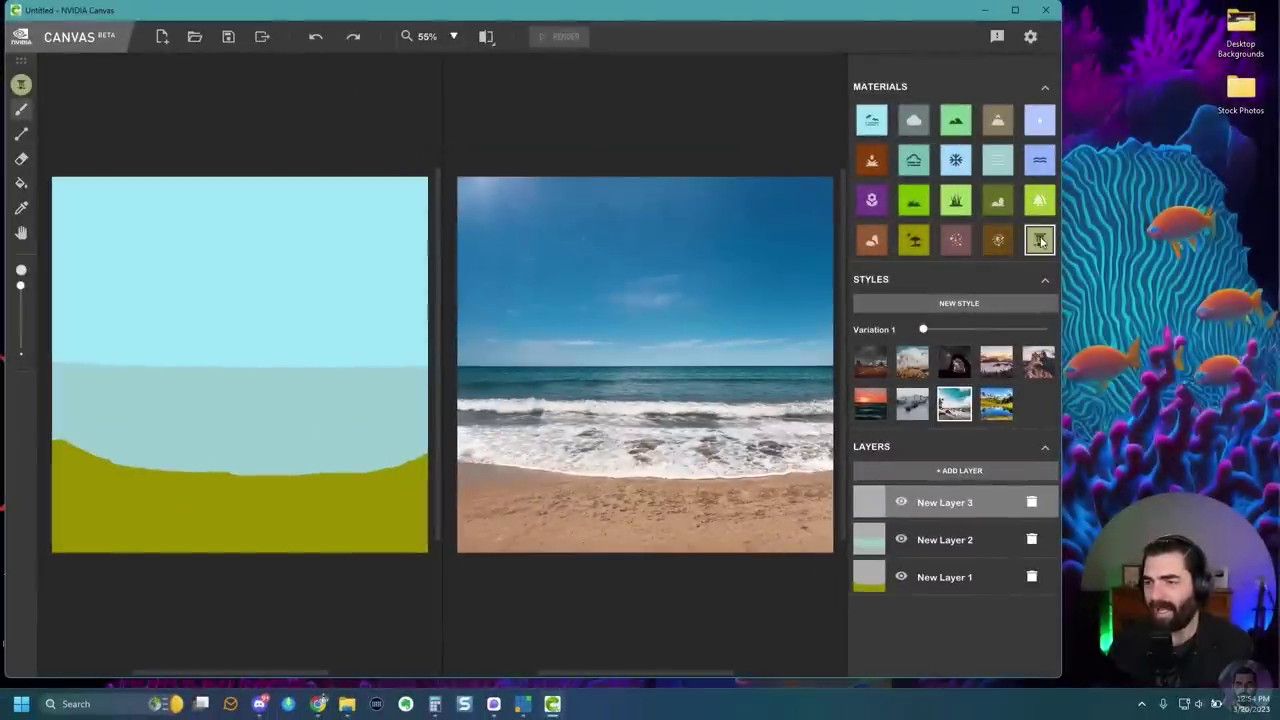
click(1040, 240)
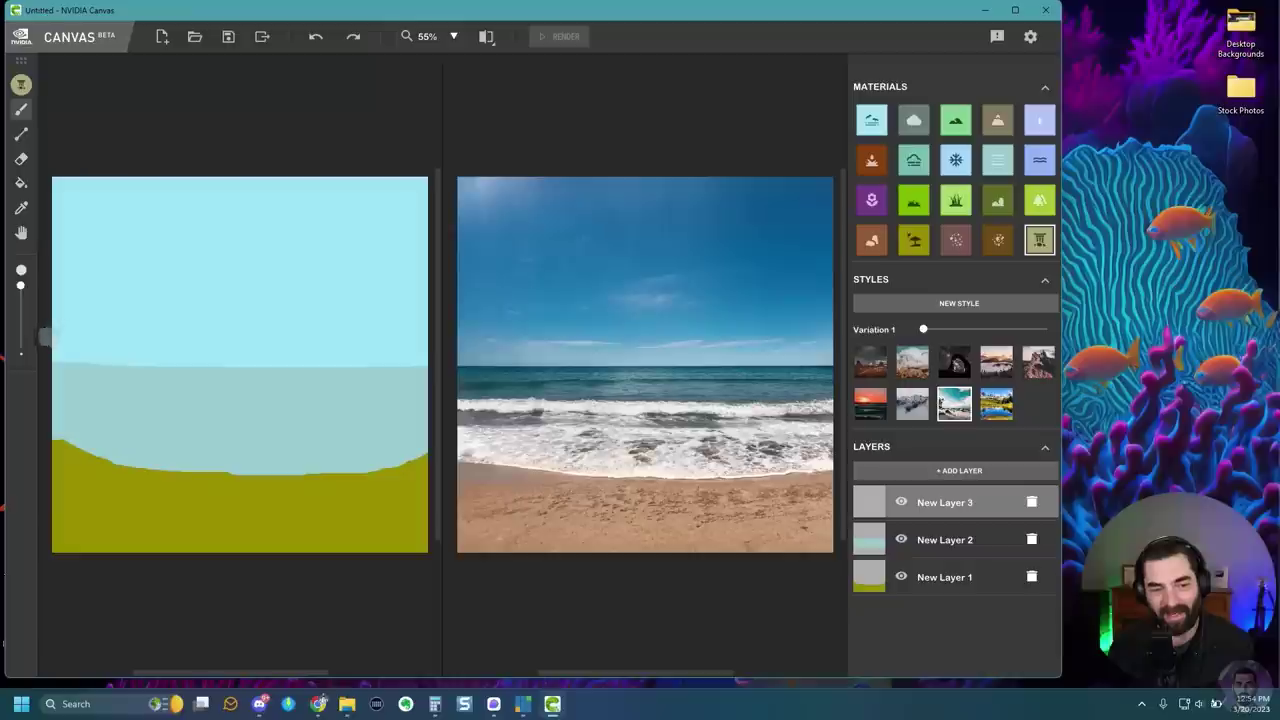
mouse_move(50, 253)
mouse_down()
mouse_move(63, 370)
mouse_move(55, 552)
mouse_up()
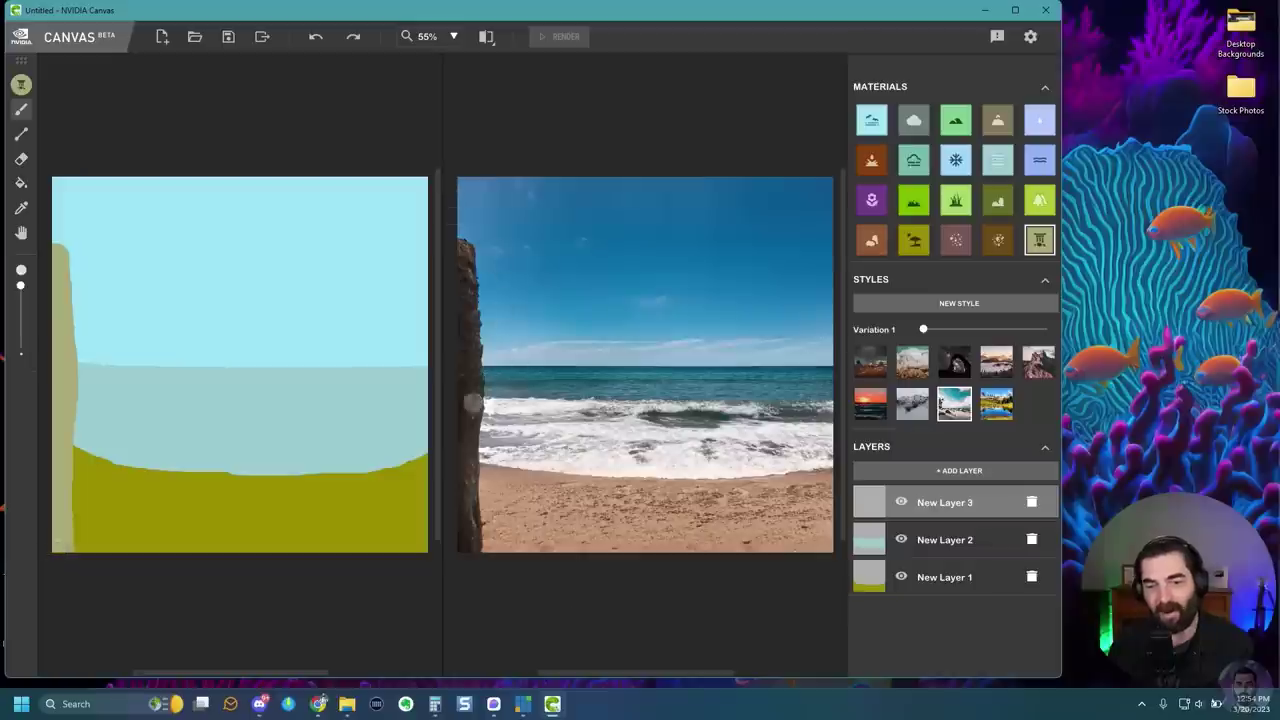
drag(423, 250, 419, 556)
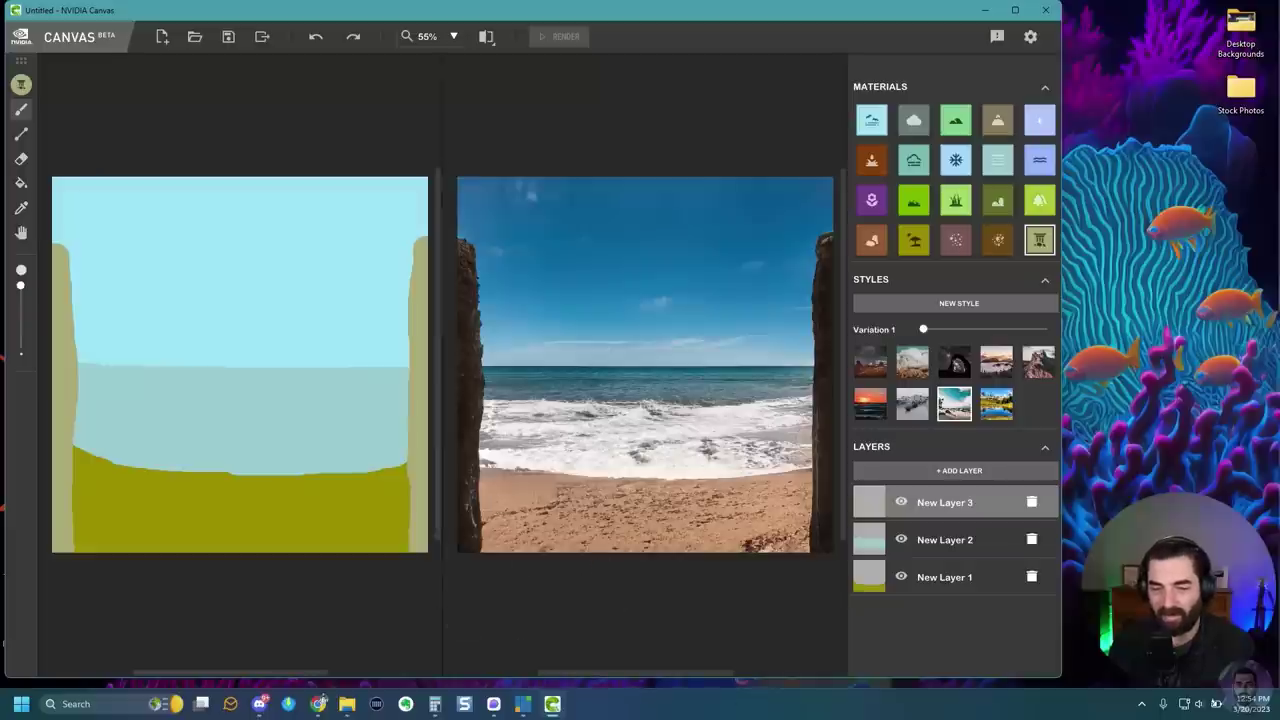
drag(60, 528, 85, 553)
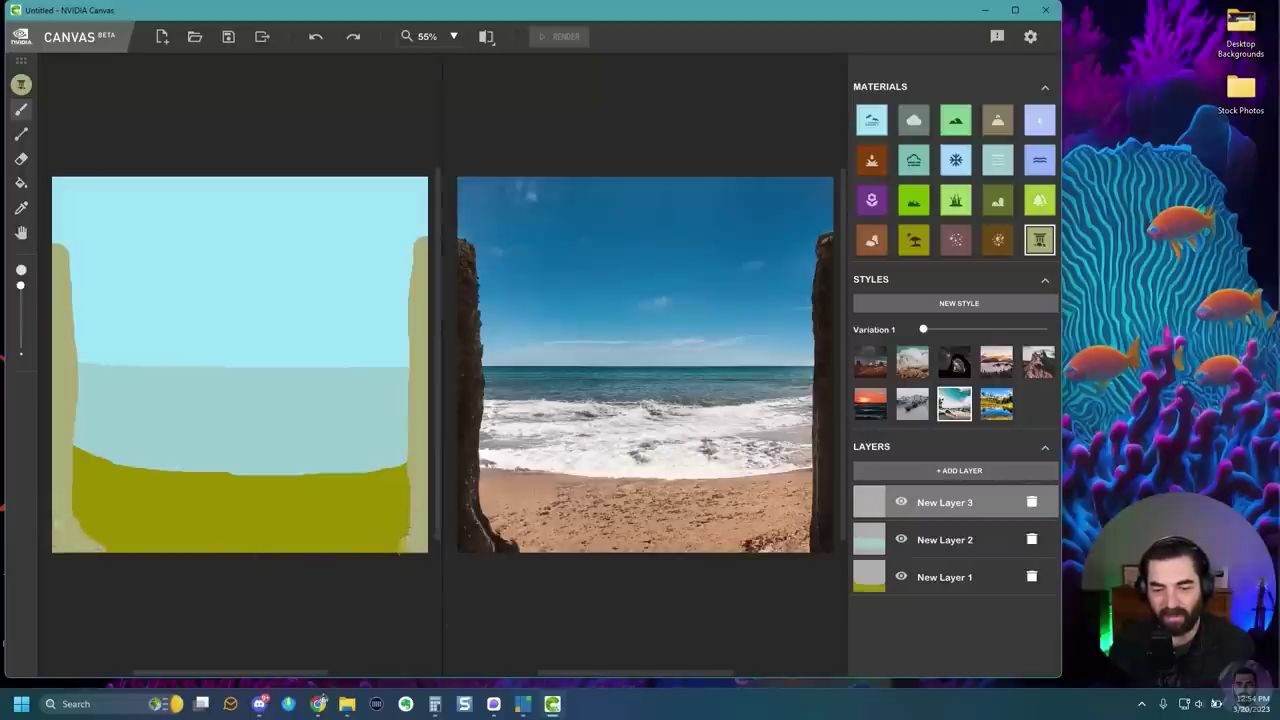
drag(402, 530, 380, 565)
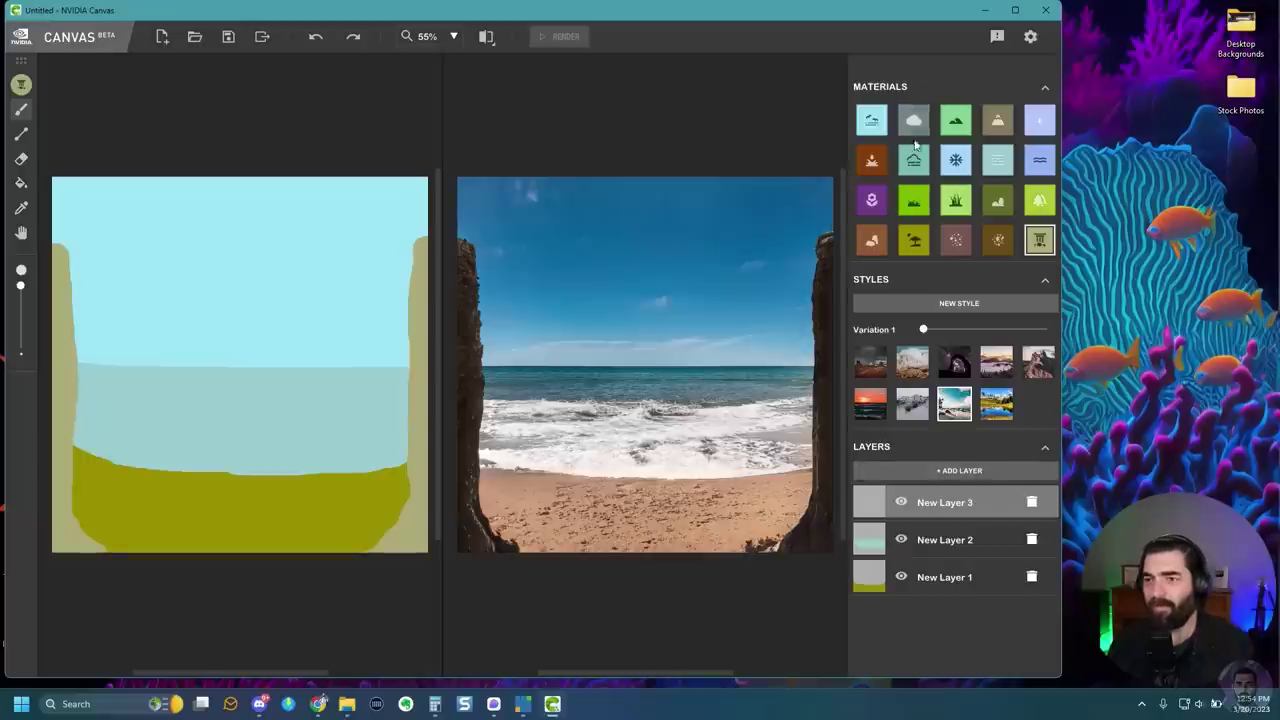
On a new layer, paint two clouds in the upper sky and a water stream through the grass.
click(955, 470)
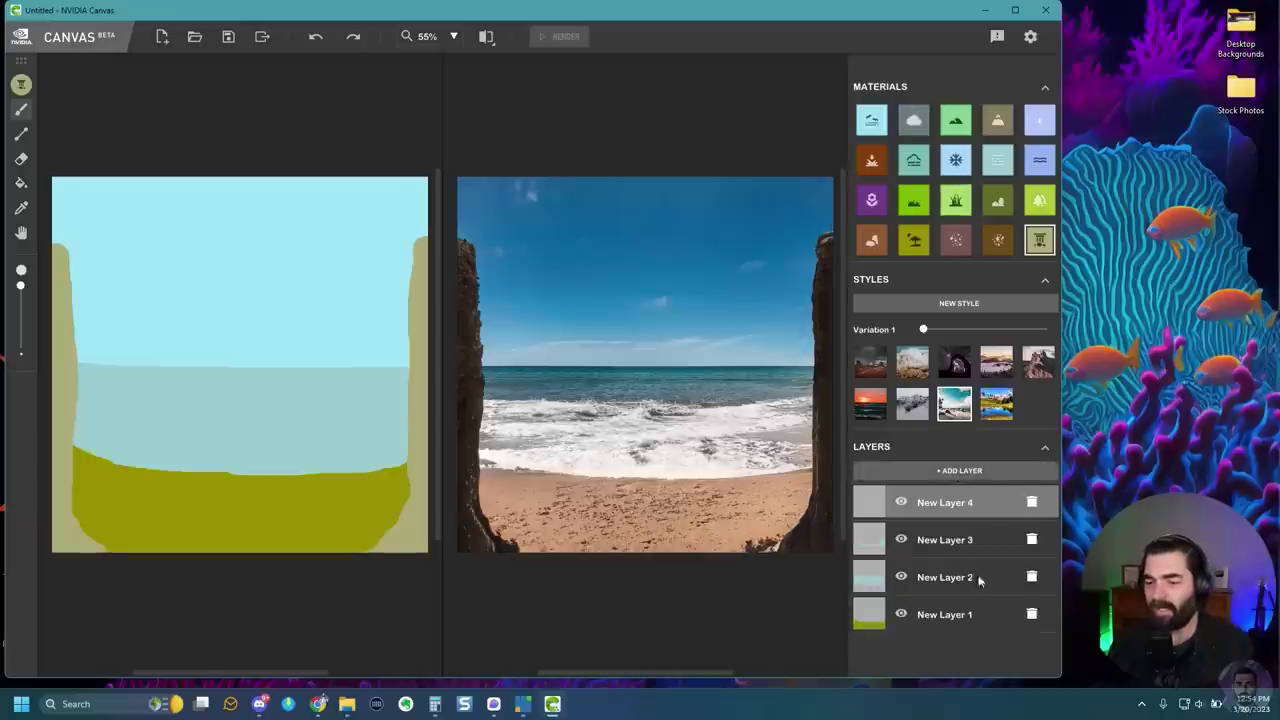
click(918, 121)
mouse_move(115, 194)
mouse_down()
mouse_move(168, 215)
mouse_move(184, 192)
mouse_move(128, 232)
mouse_up()
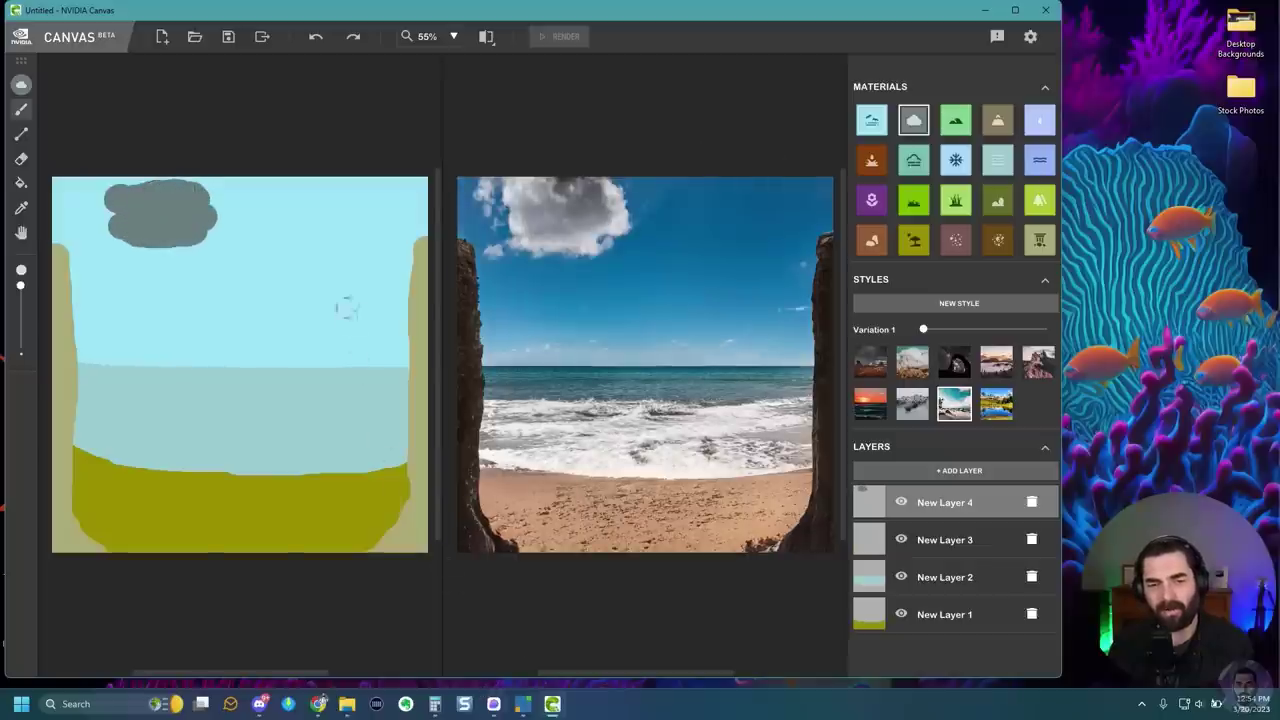
mouse_move(350, 255)
mouse_down()
mouse_move(310, 260)
mouse_move(346, 275)
mouse_move(337, 230)
mouse_move(334, 241)
mouse_up()
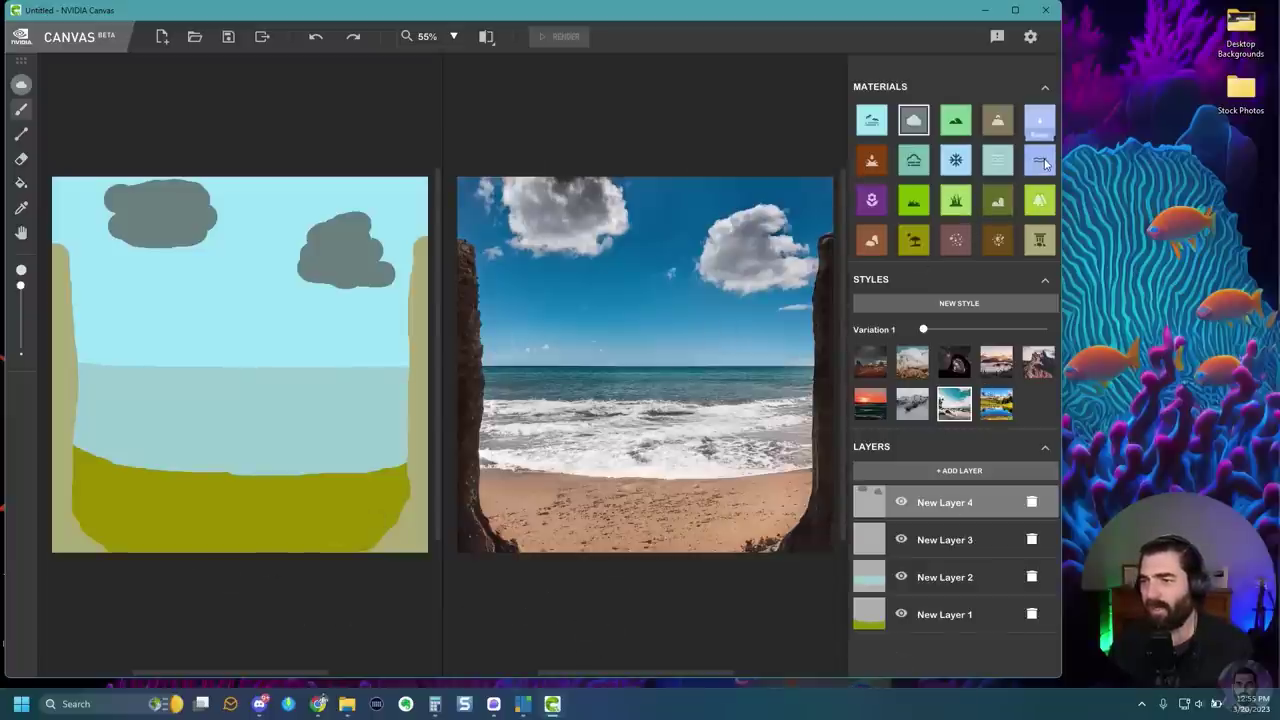
click(1041, 161)
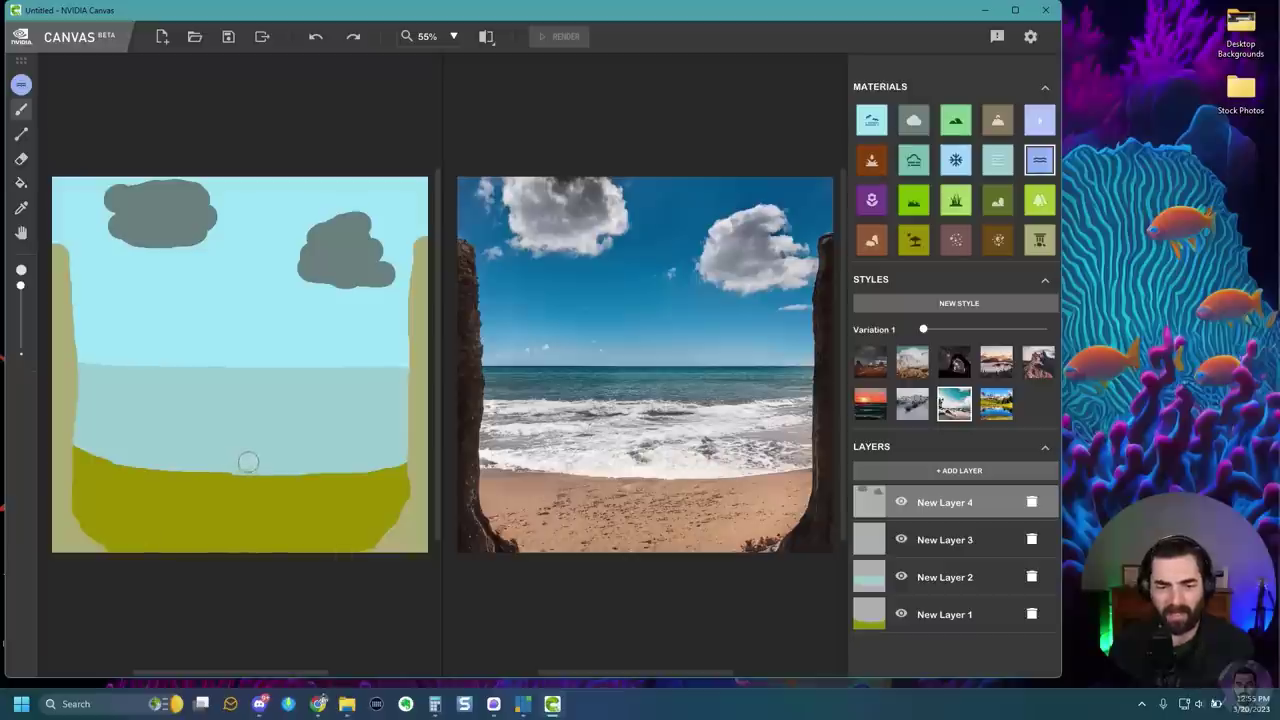
mouse_move(248, 462)
mouse_down()
mouse_move(228, 556)
mouse_move(257, 526)
mouse_move(268, 461)
mouse_up()
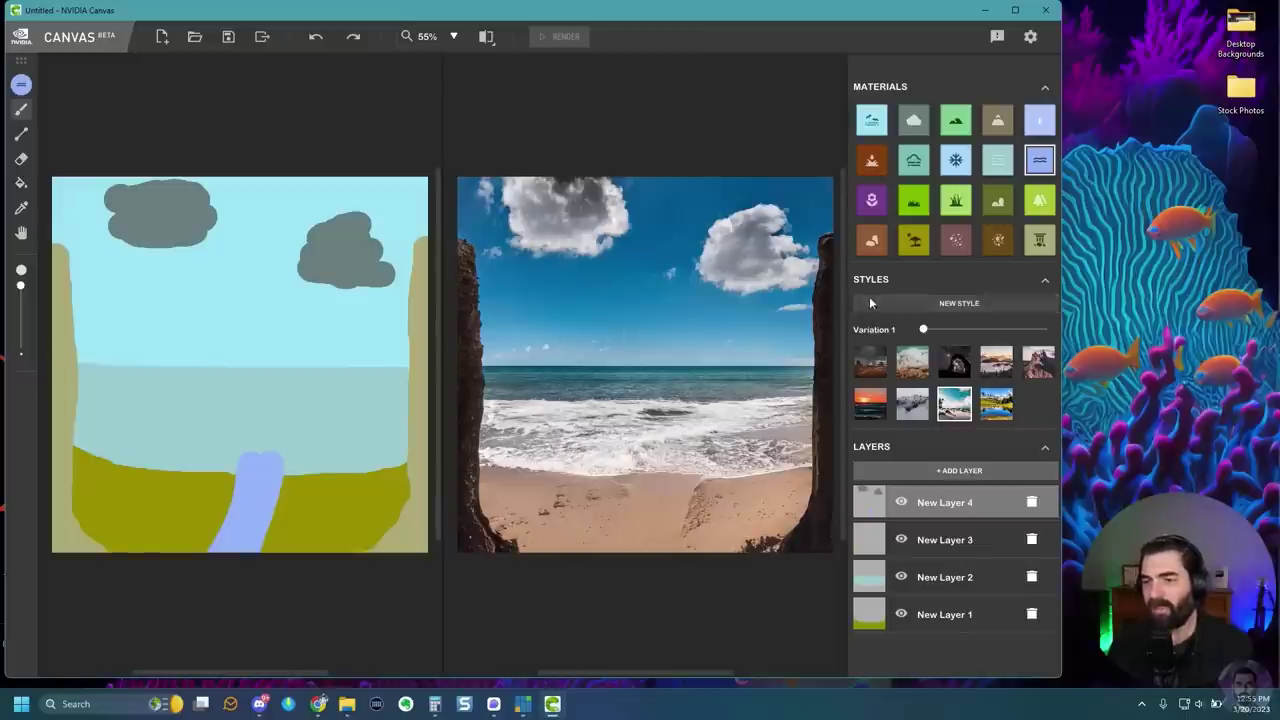
click(963, 371)
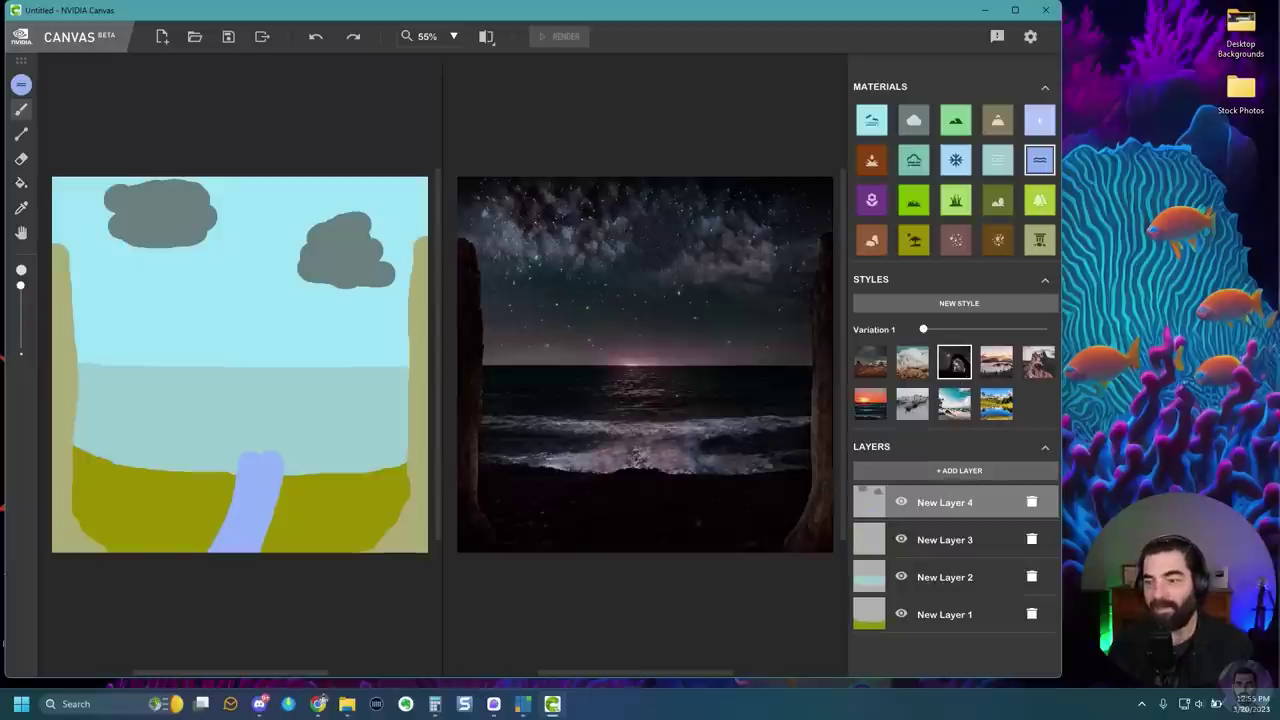
click(878, 370)
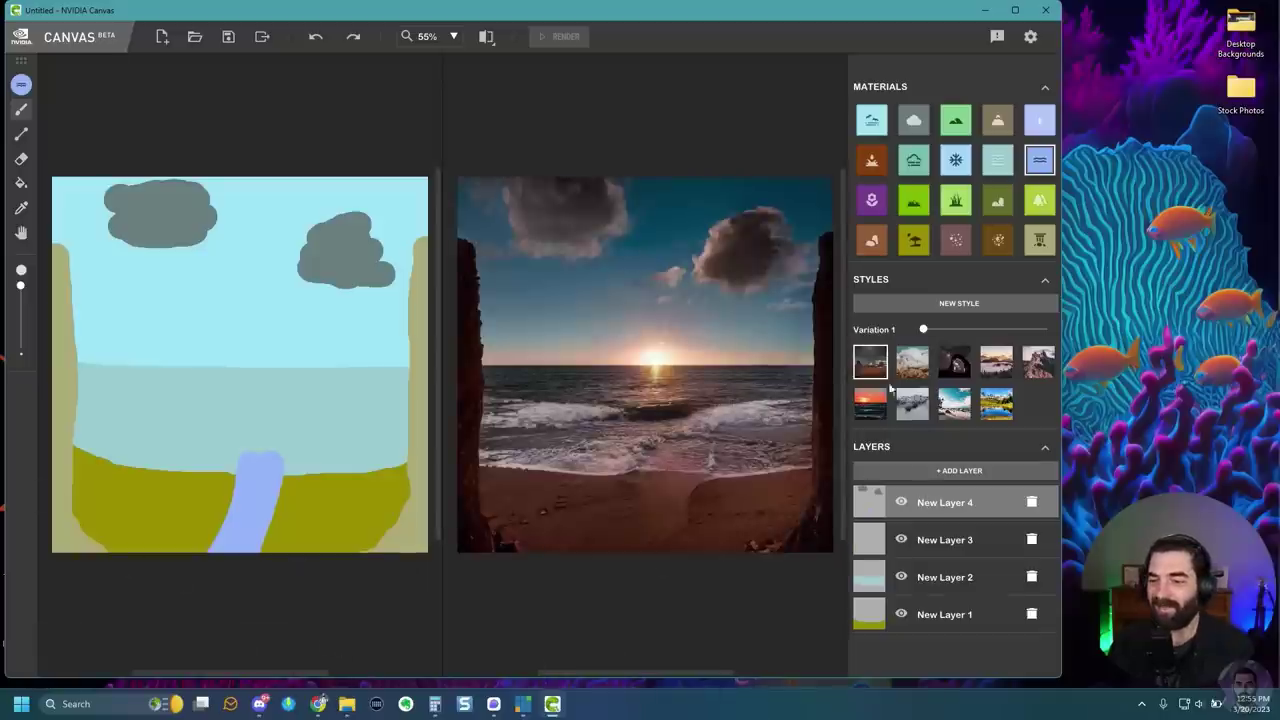
click(908, 366)
click(871, 414)
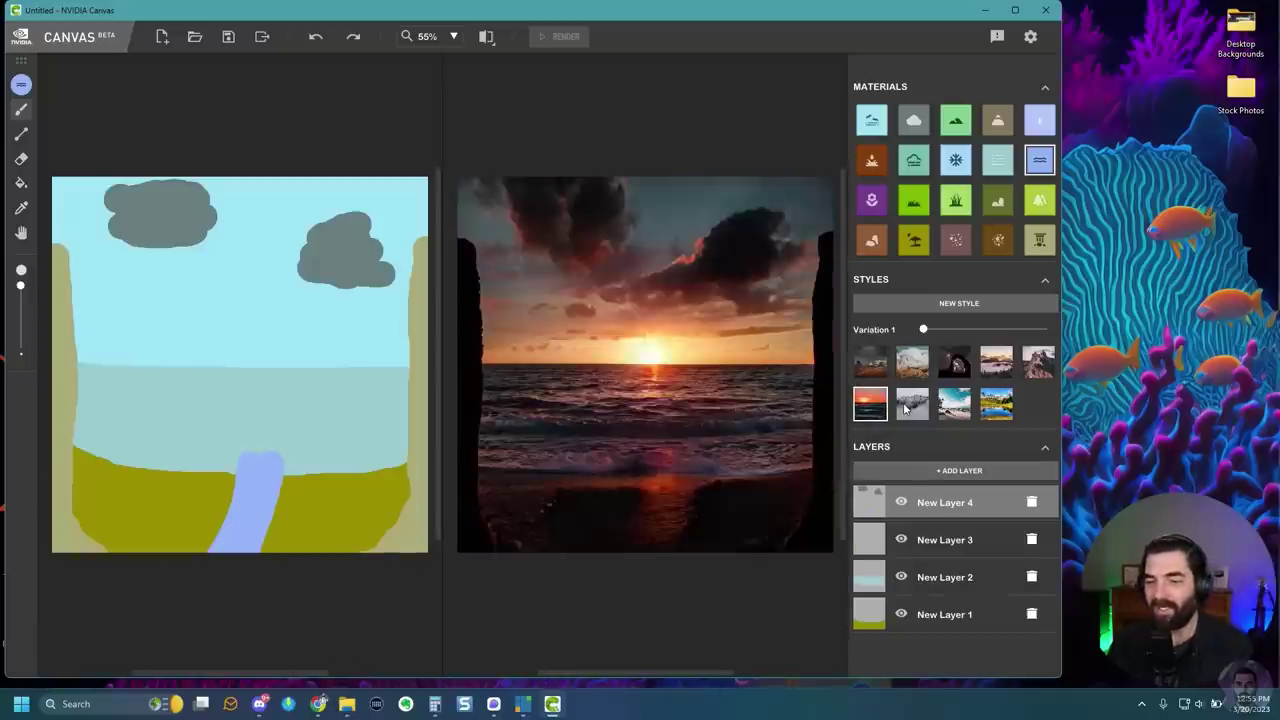
click(905, 407)
click(996, 404)
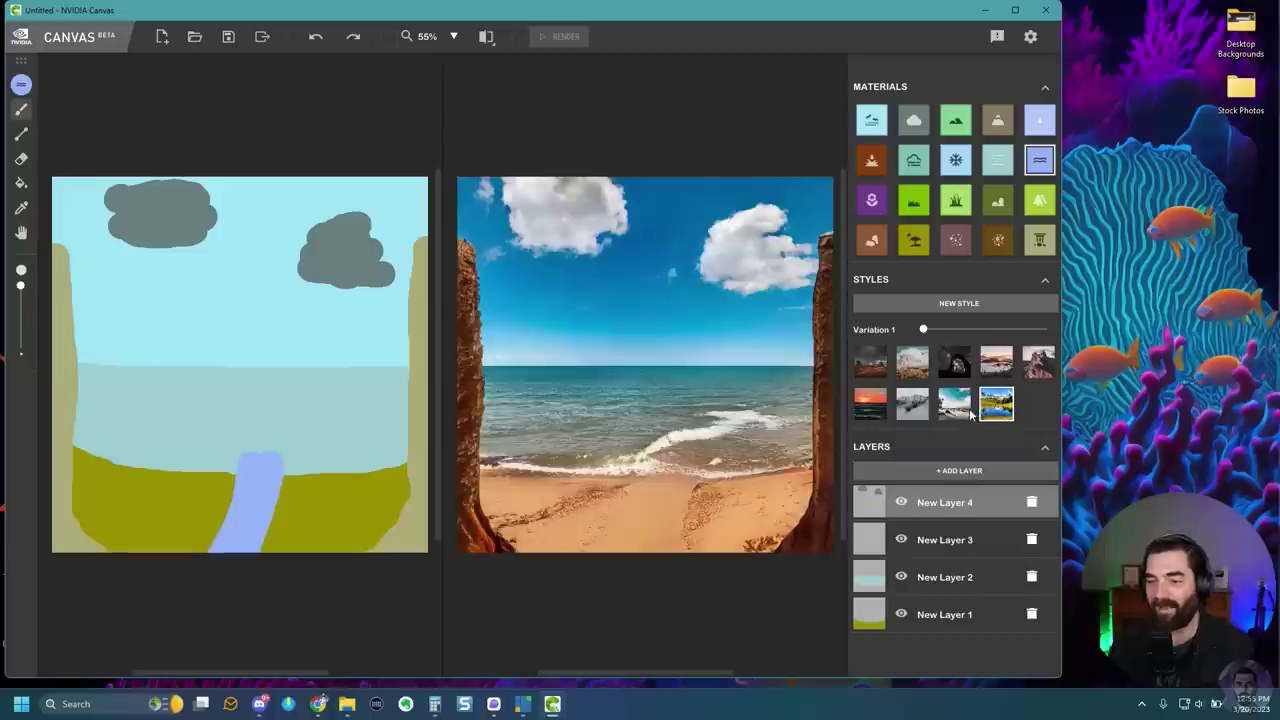
click(954, 361)
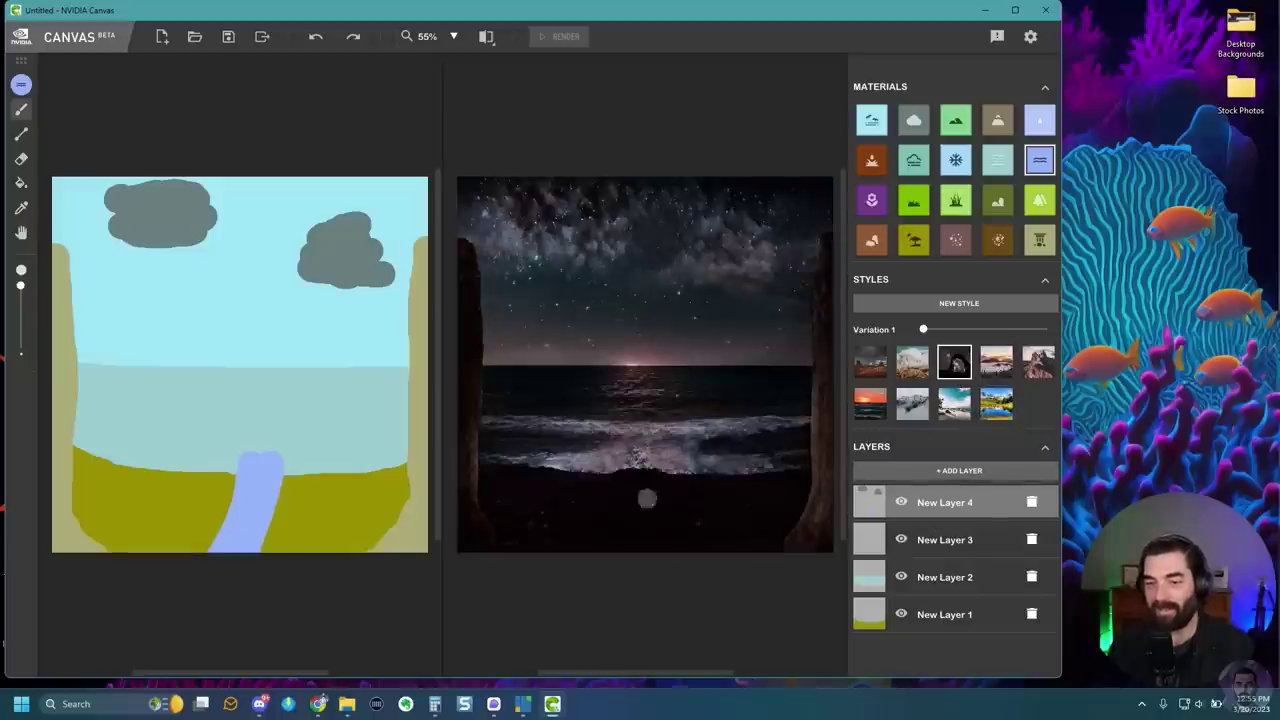
click(954, 404)
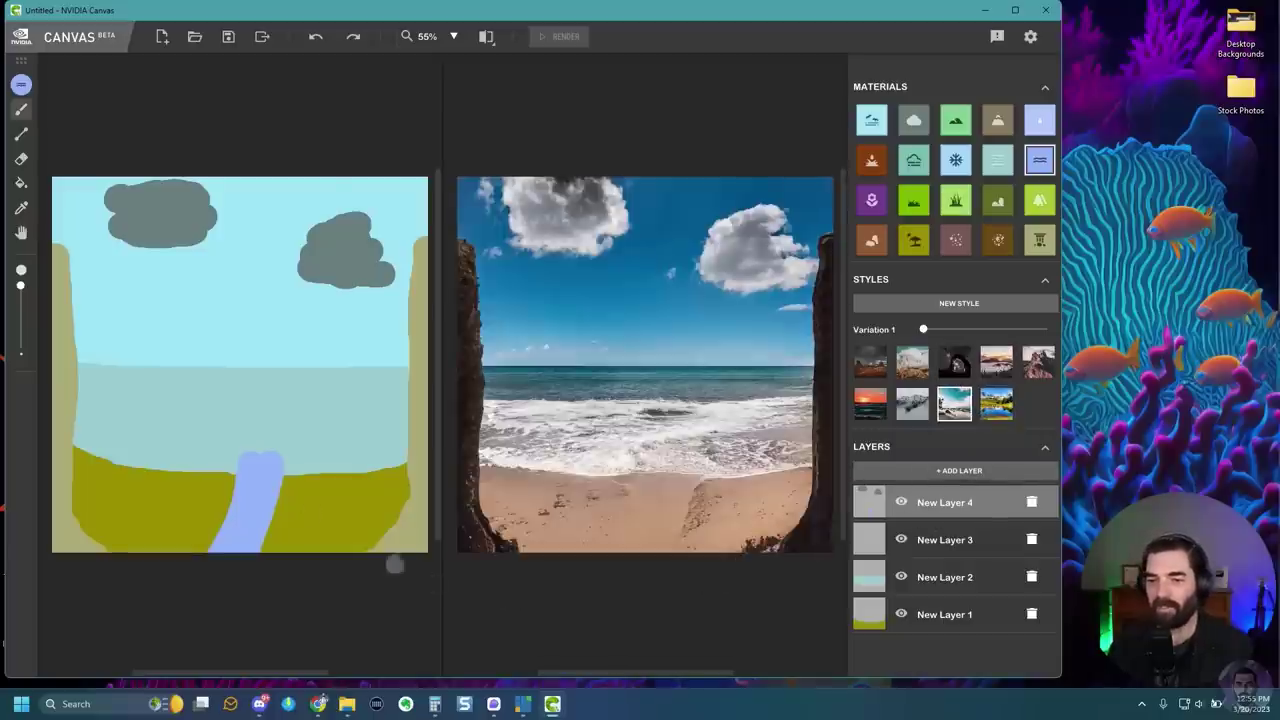
Paint bushes on the left and right of the grass, growing them taller and down to the bottom edge.
click(997, 200)
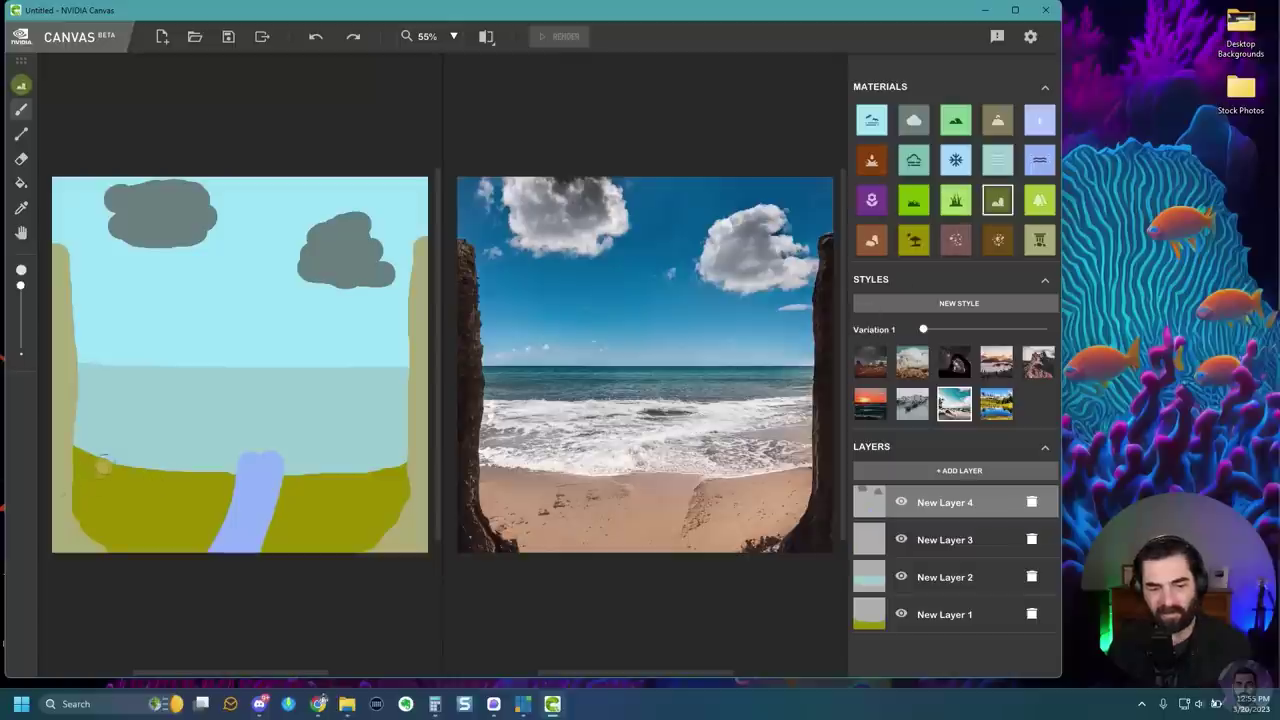
drag(115, 486, 112, 492)
mouse_move(388, 494)
mouse_down()
mouse_move(386, 520)
mouse_move(384, 497)
mouse_move(376, 507)
mouse_up()
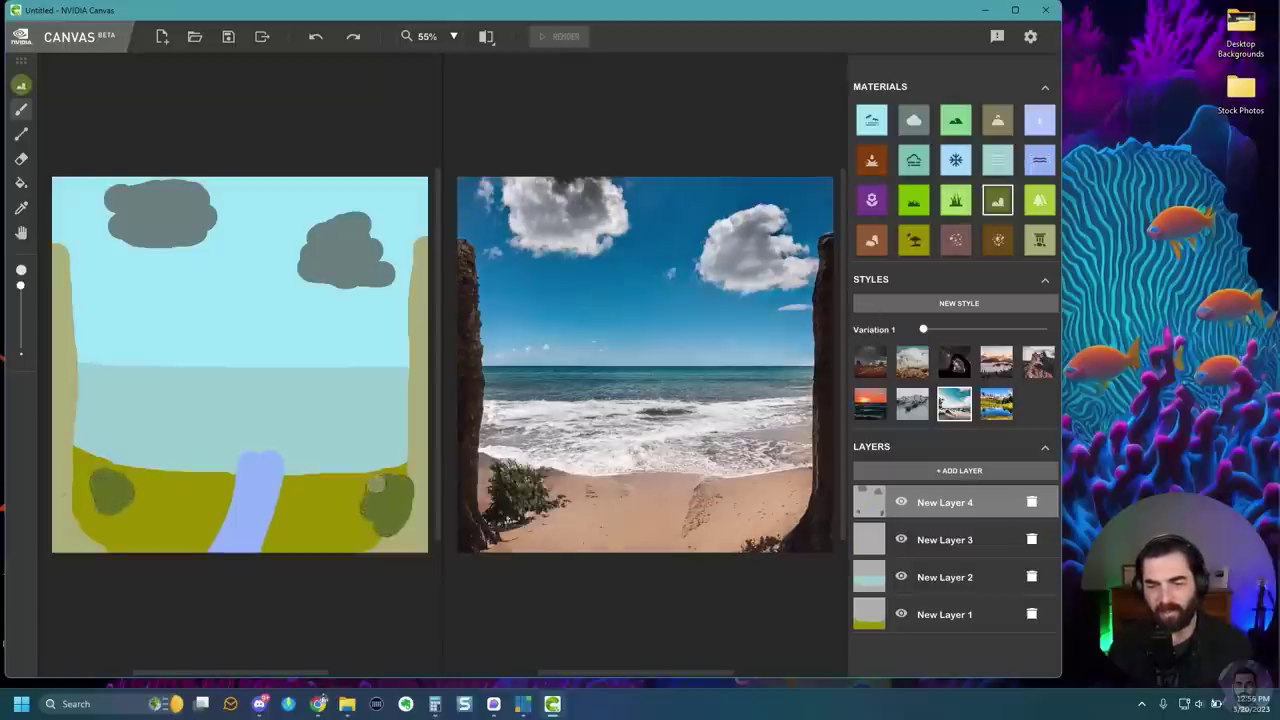
mouse_move(75, 455)
mouse_down()
mouse_move(101, 484)
mouse_move(90, 450)
mouse_up()
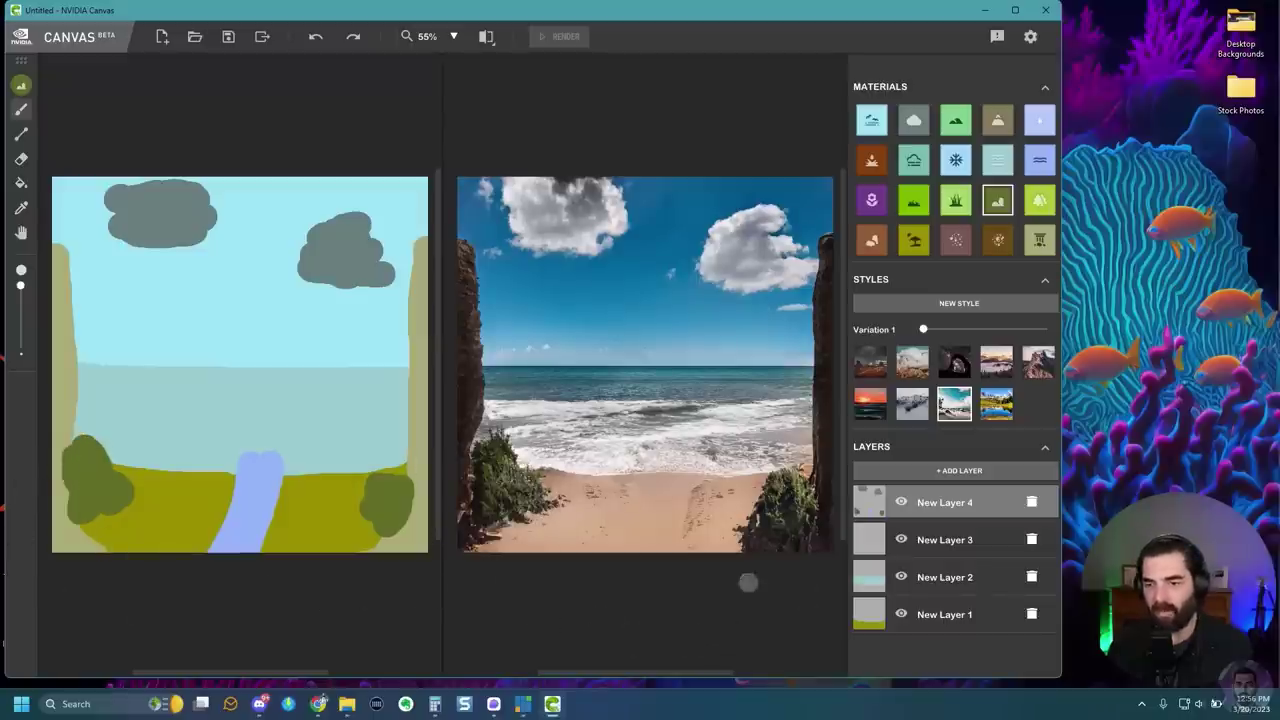
mouse_move(806, 468)
mouse_down()
mouse_move(793, 488)
mouse_move(786, 468)
mouse_up()
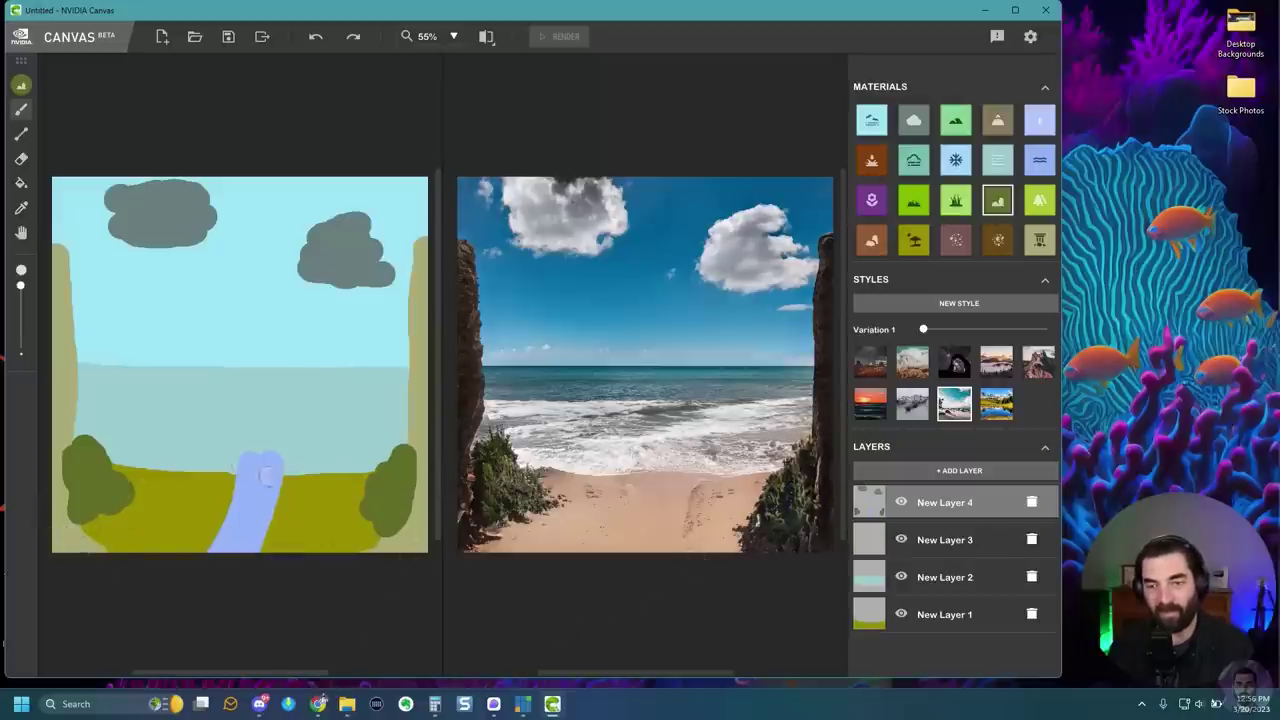
mouse_move(491, 521)
mouse_down()
mouse_move(480, 540)
mouse_move(503, 524)
mouse_up()
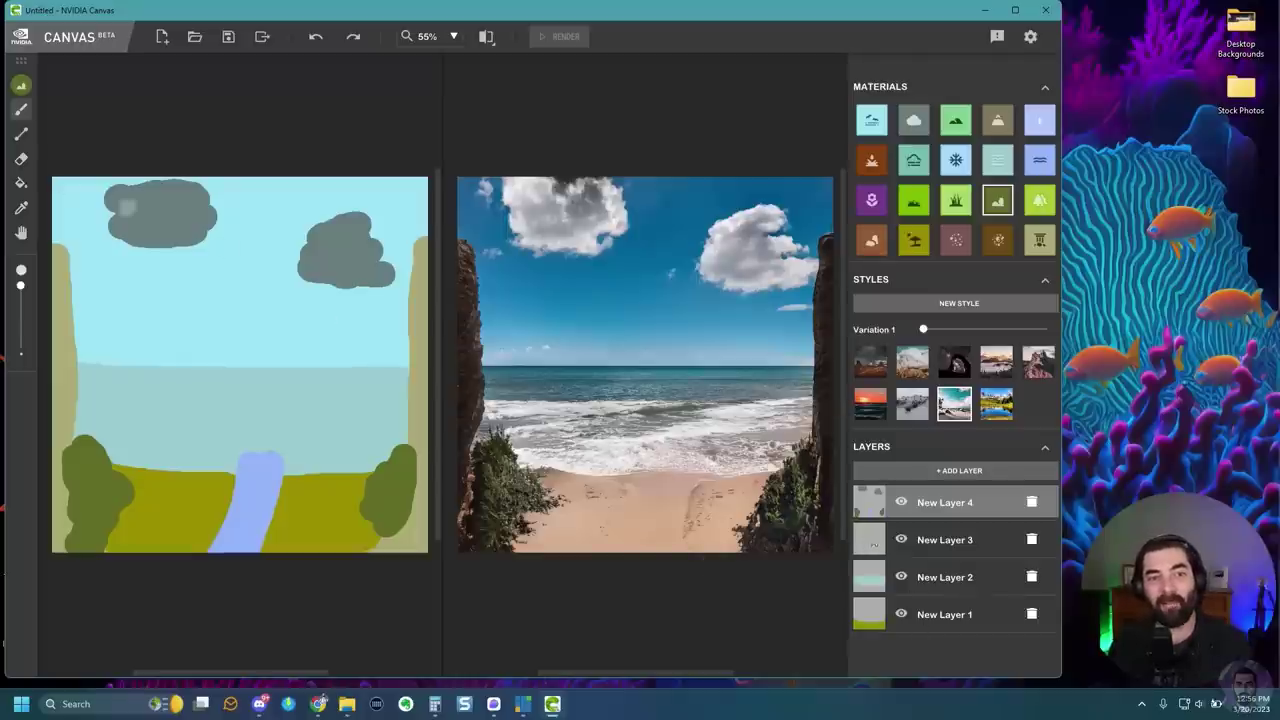
Open the export options and check which file types the image can be exported as.
click(262, 38)
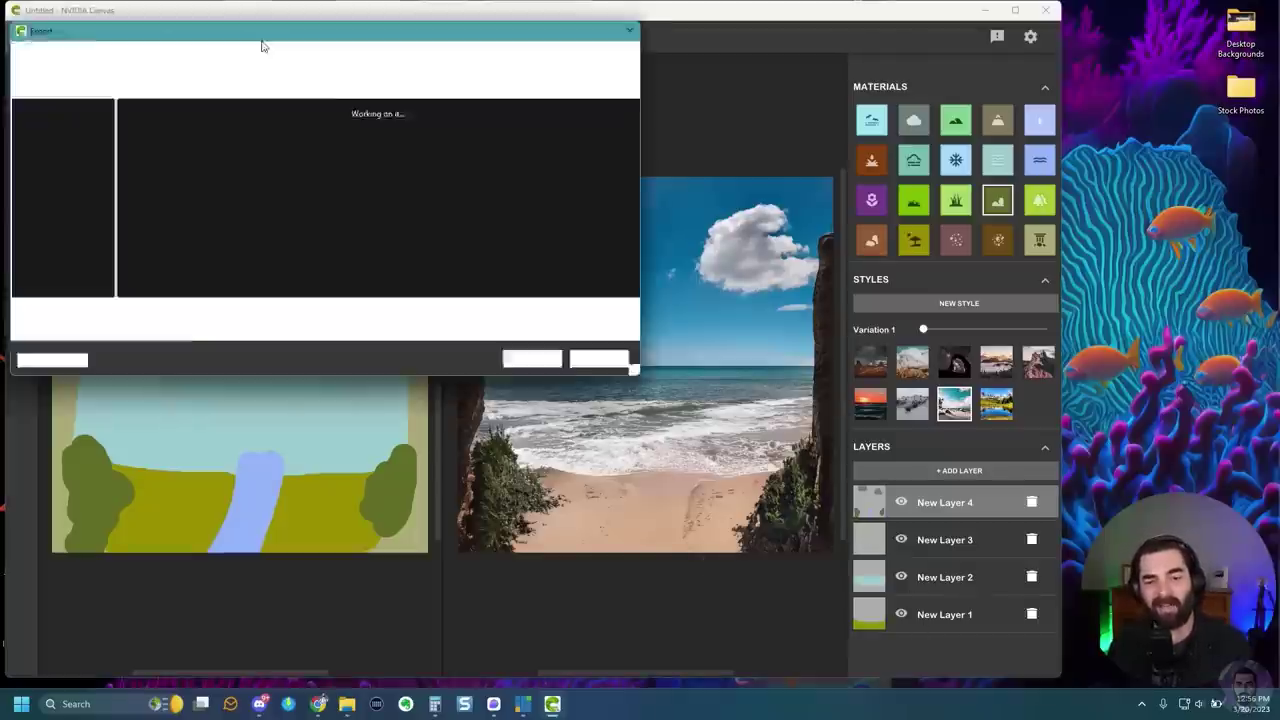
click(489, 331)
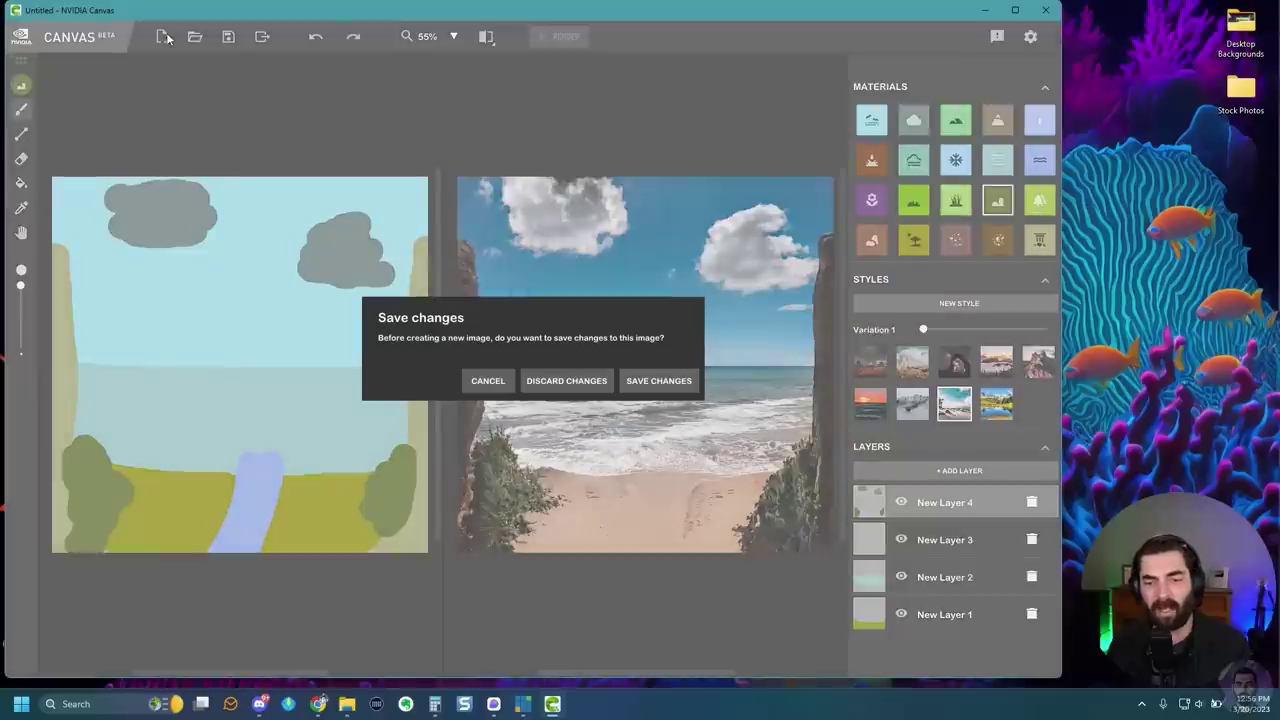
Discard the beach changes, create a new Panorama file, and select the Sand material.
click(570, 378)
click(613, 367)
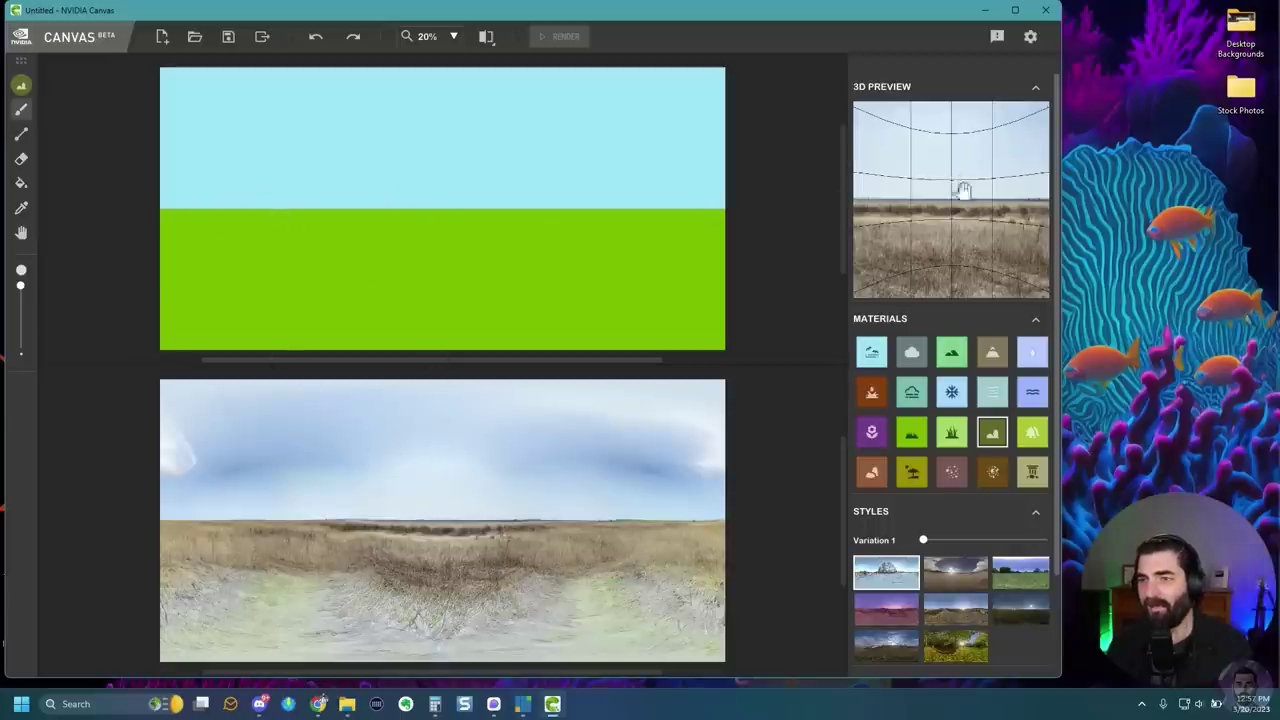
mouse_move(963, 194)
mouse_down()
mouse_move(889, 209)
mouse_move(983, 217)
mouse_move(869, 230)
mouse_move(951, 277)
mouse_move(980, 246)
mouse_move(1031, 243)
mouse_move(1001, 287)
mouse_move(940, 289)
mouse_move(1006, 251)
mouse_up()
scroll(930, 330, down, 1)
click(910, 360)
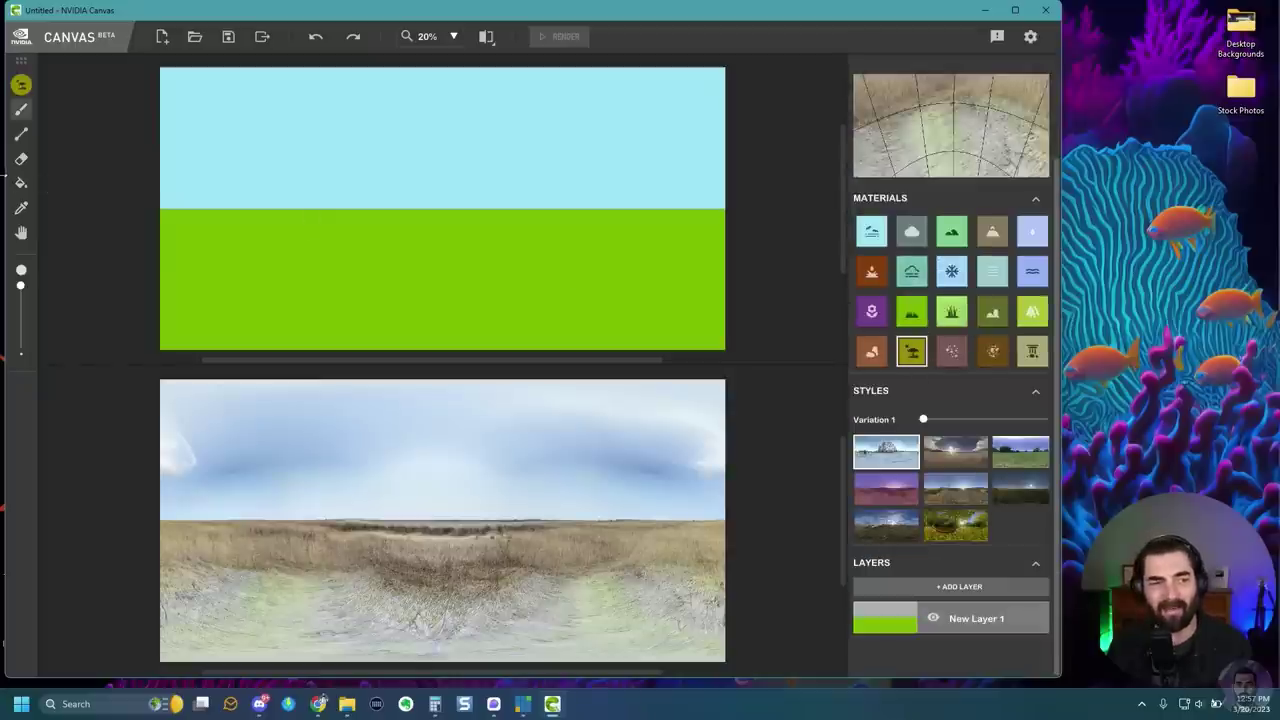
Fill the panorama's grass ground with sand using the Fill tool.
click(22, 184)
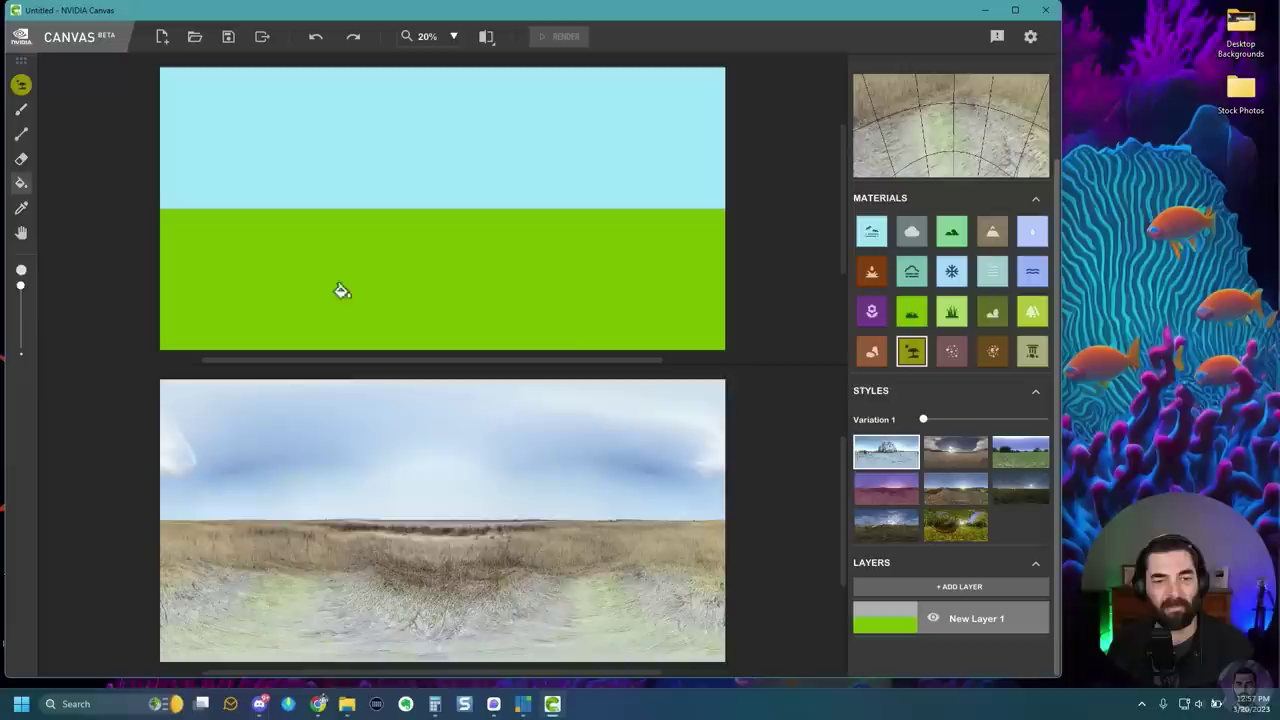
click(307, 268)
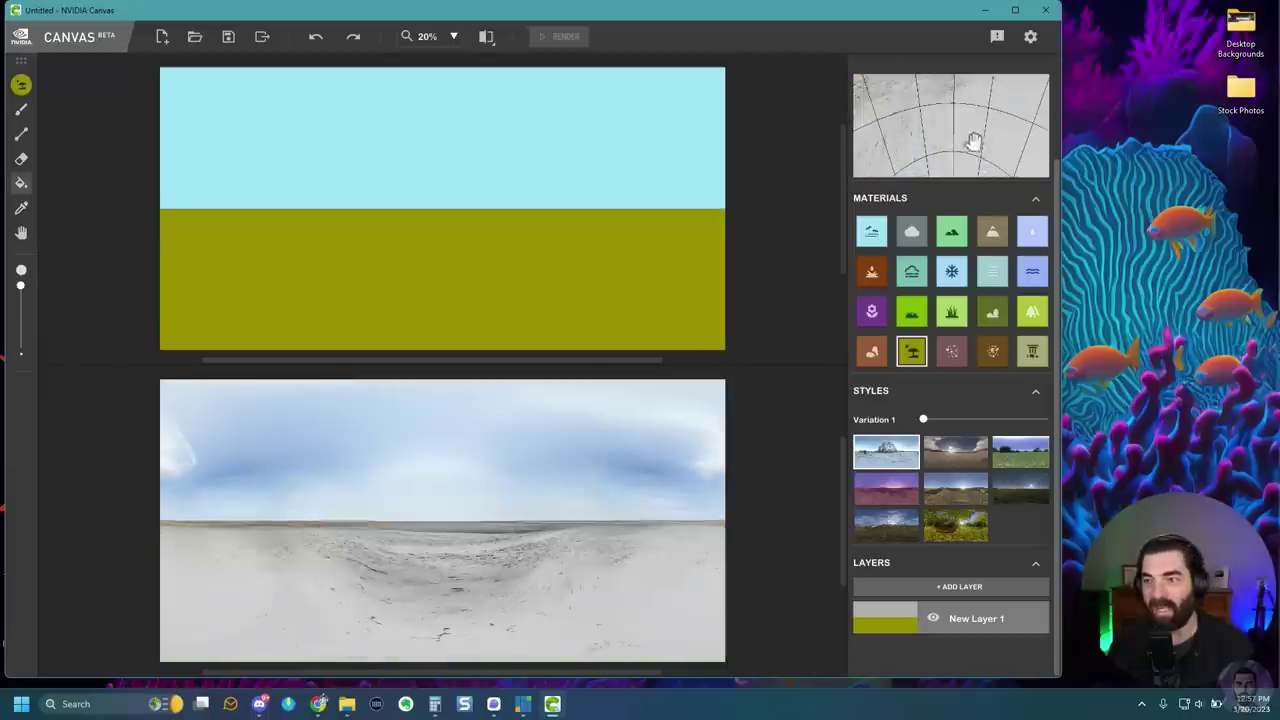
drag(966, 135, 921, 156)
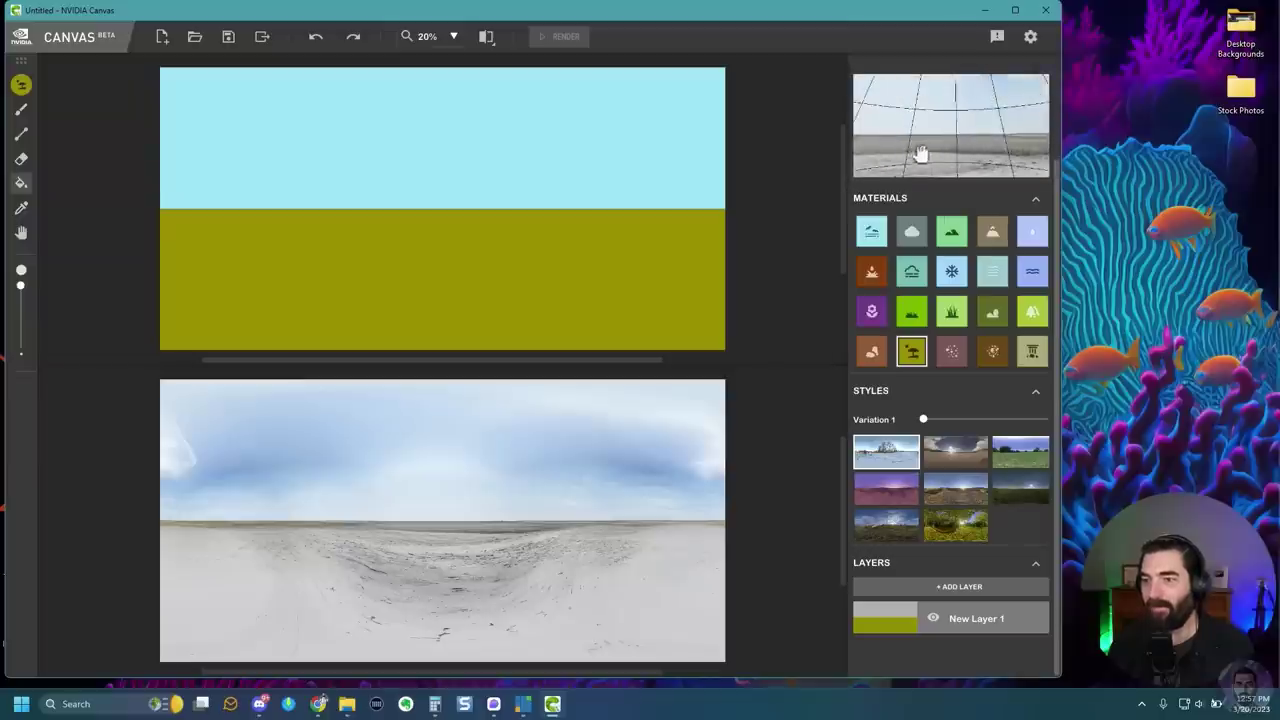
Draw a water band along the horizon and brush a wavy shoreline into the sand.
click(992, 271)
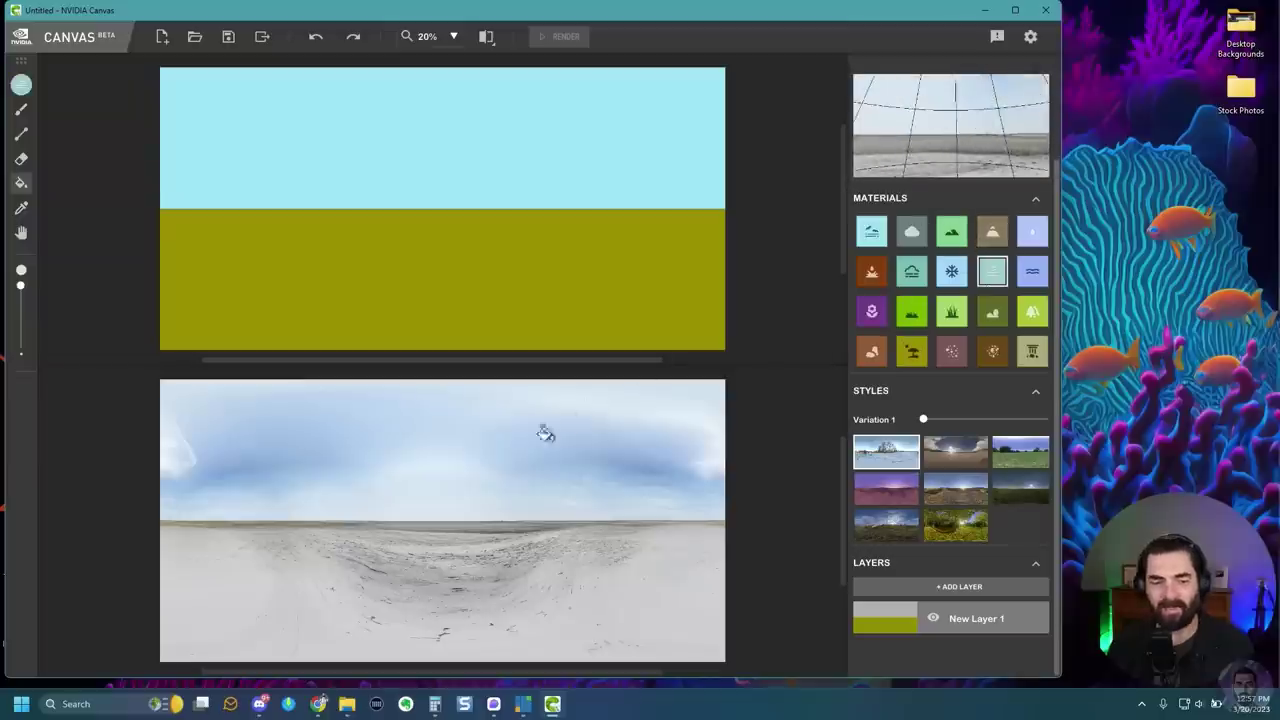
click(21, 135)
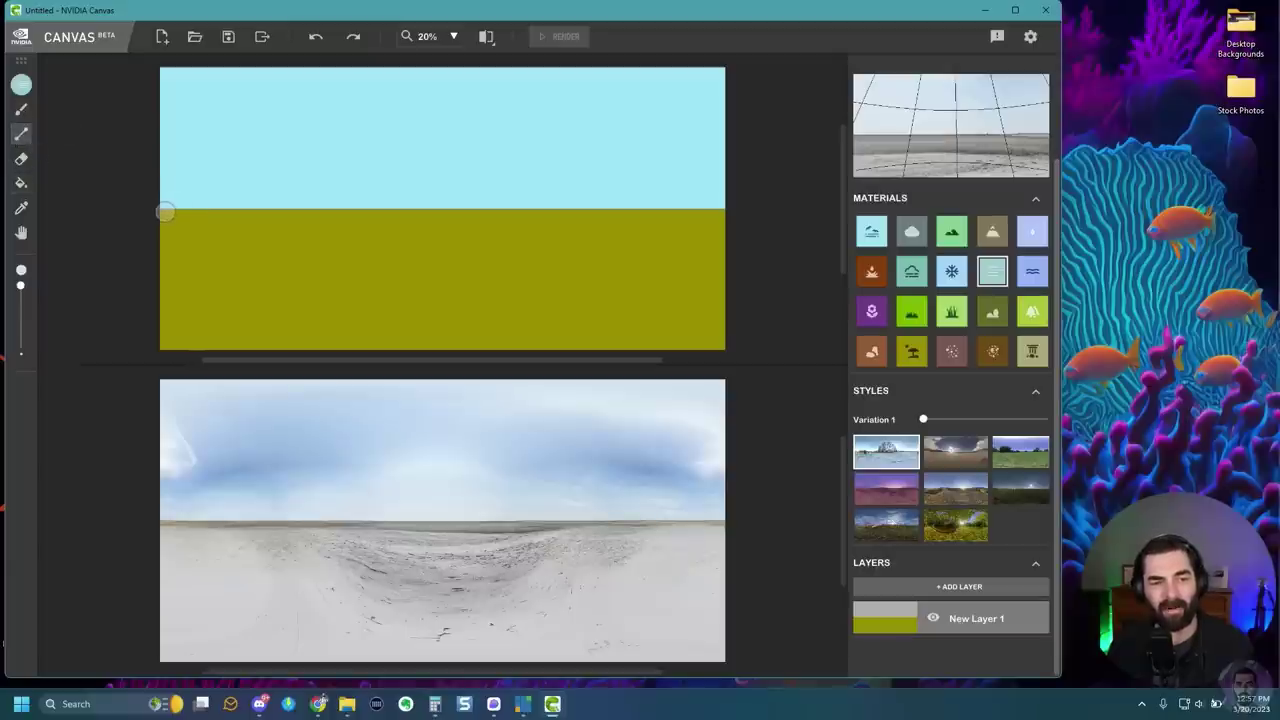
drag(167, 211, 738, 214)
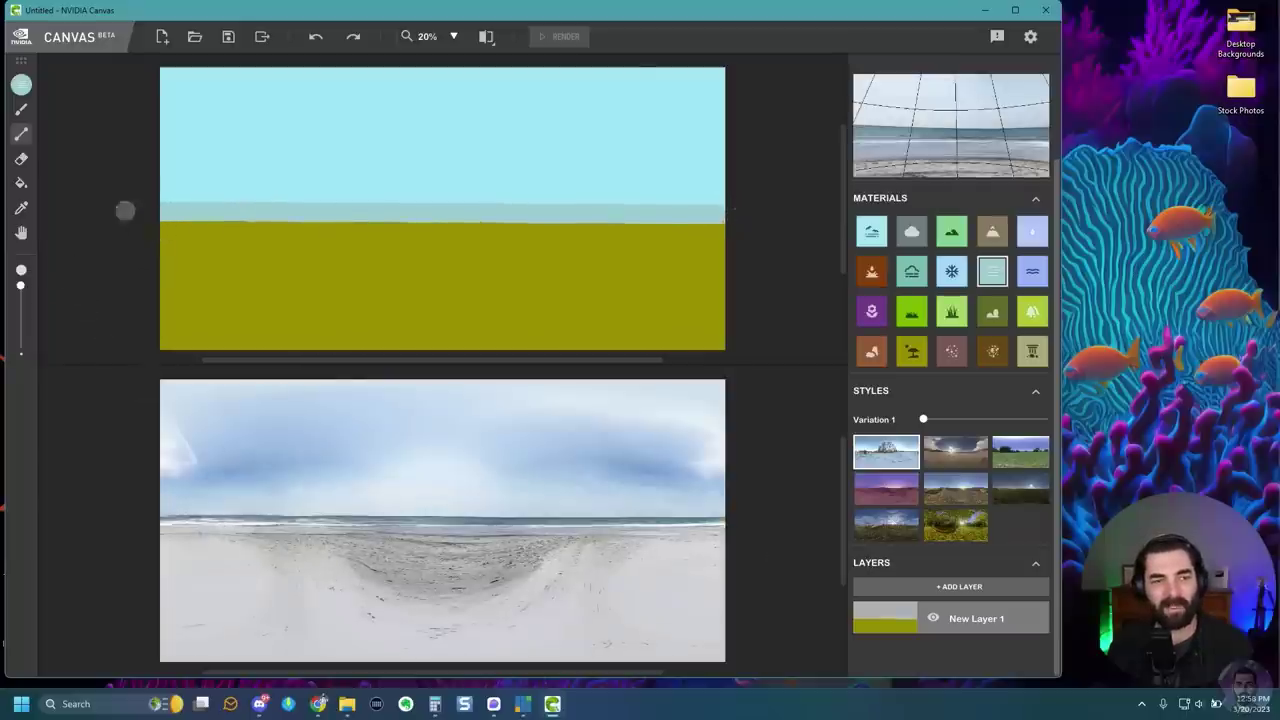
click(20, 113)
mouse_move(159, 228)
mouse_down()
mouse_move(275, 238)
mouse_move(403, 290)
mouse_move(416, 275)
mouse_move(711, 227)
mouse_move(476, 232)
mouse_move(398, 258)
mouse_move(440, 272)
mouse_move(520, 245)
mouse_move(390, 259)
mouse_move(422, 268)
mouse_move(430, 235)
mouse_move(219, 246)
mouse_up()
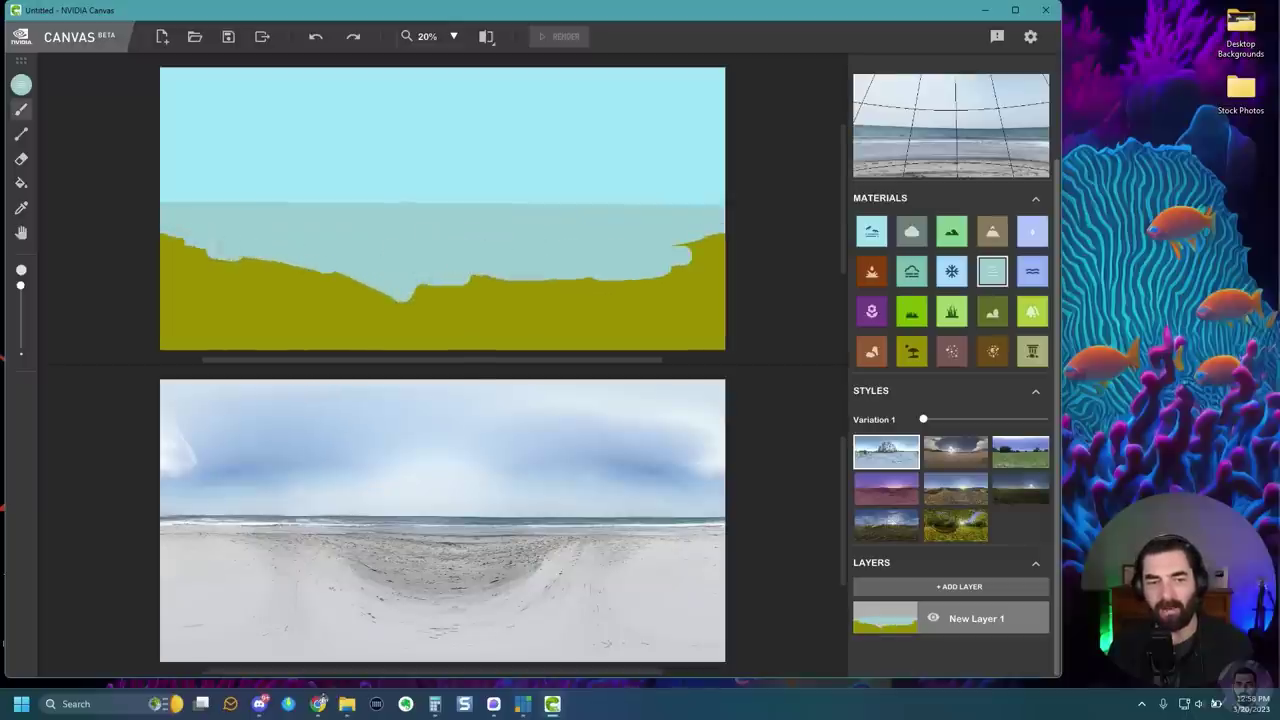
mouse_move(972, 168)
mouse_down()
mouse_move(975, 110)
mouse_move(943, 140)
mouse_move(903, 123)
mouse_move(983, 136)
mouse_move(958, 139)
mouse_up()
Paint two clouds in the upper-left and upper-right sky.
scroll(958, 140, up, 3)
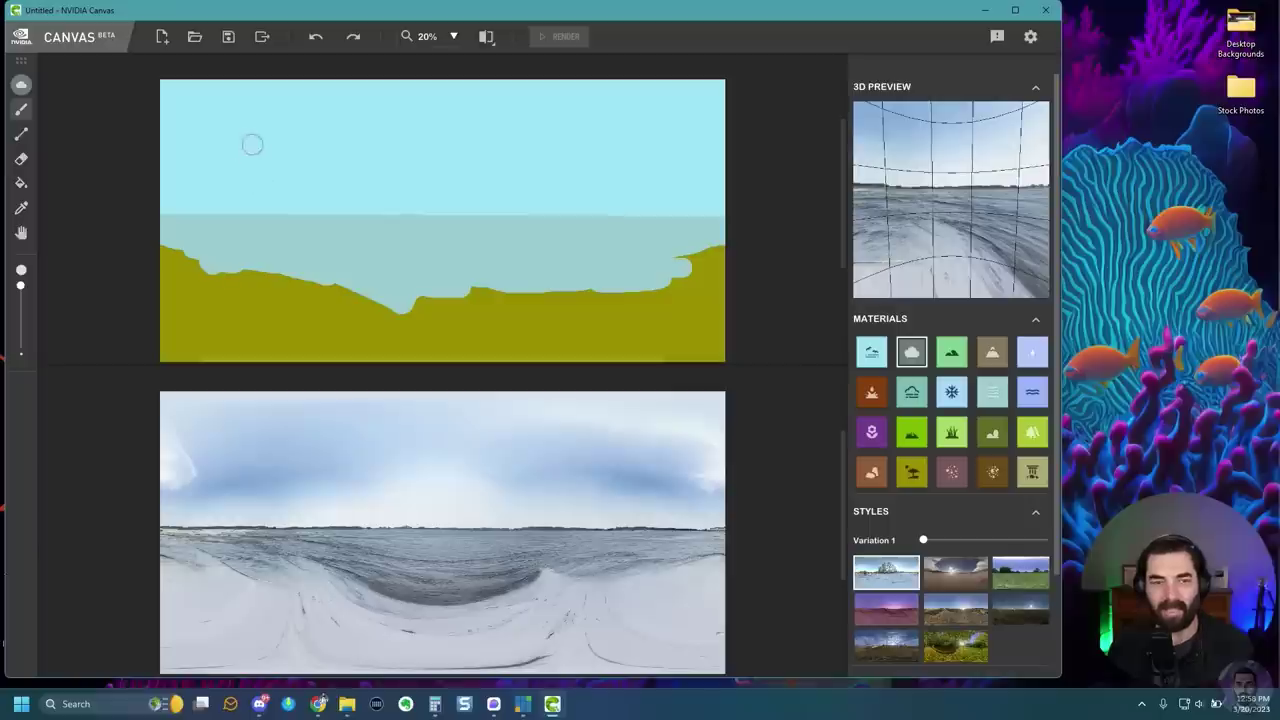
mouse_move(252, 145)
mouse_down()
mouse_move(262, 125)
mouse_move(240, 95)
mouse_up()
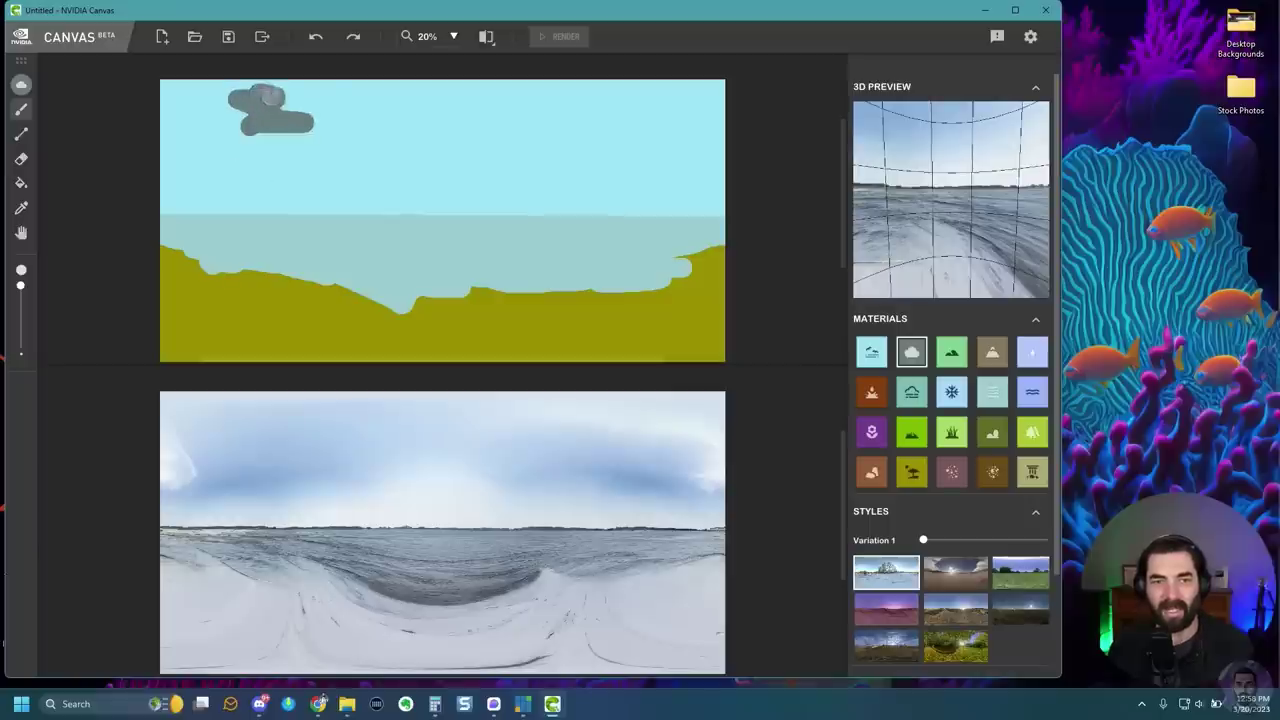
mouse_move(556, 84)
mouse_down()
mouse_move(663, 99)
mouse_move(608, 148)
mouse_up()
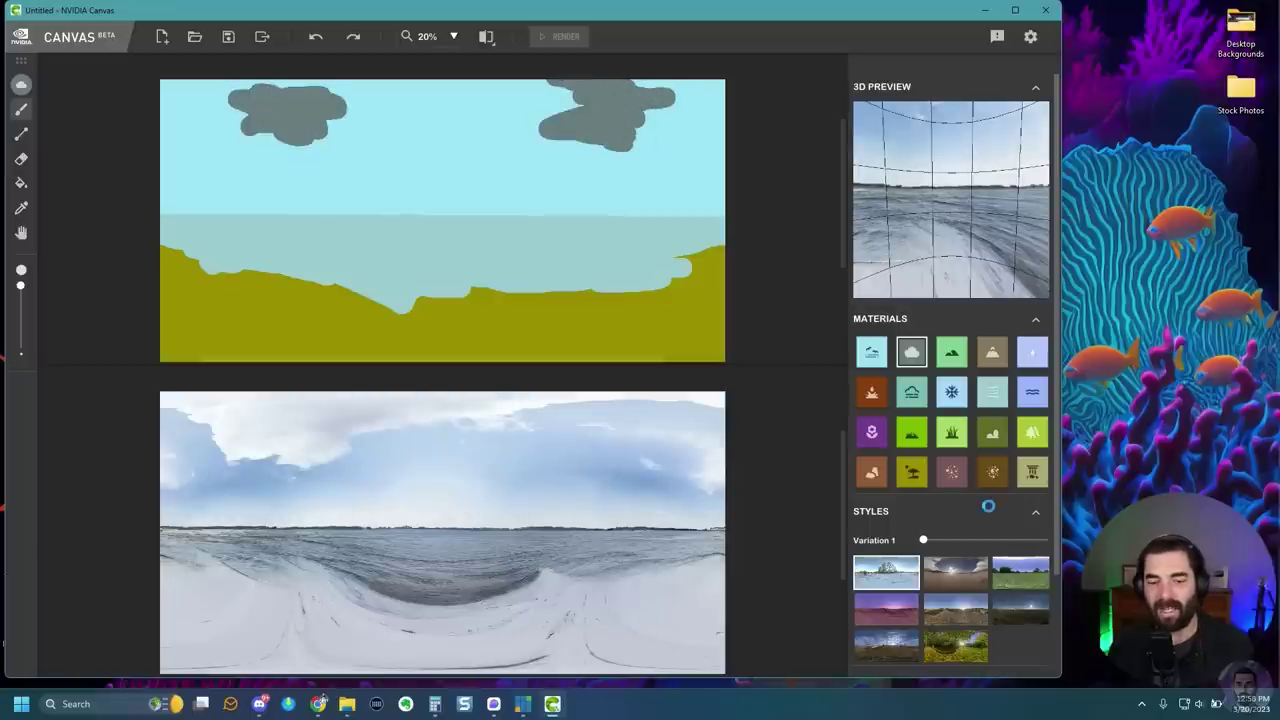
Apply the dark overcast style to the panorama and view the clouds in the 3D preview.
click(955, 572)
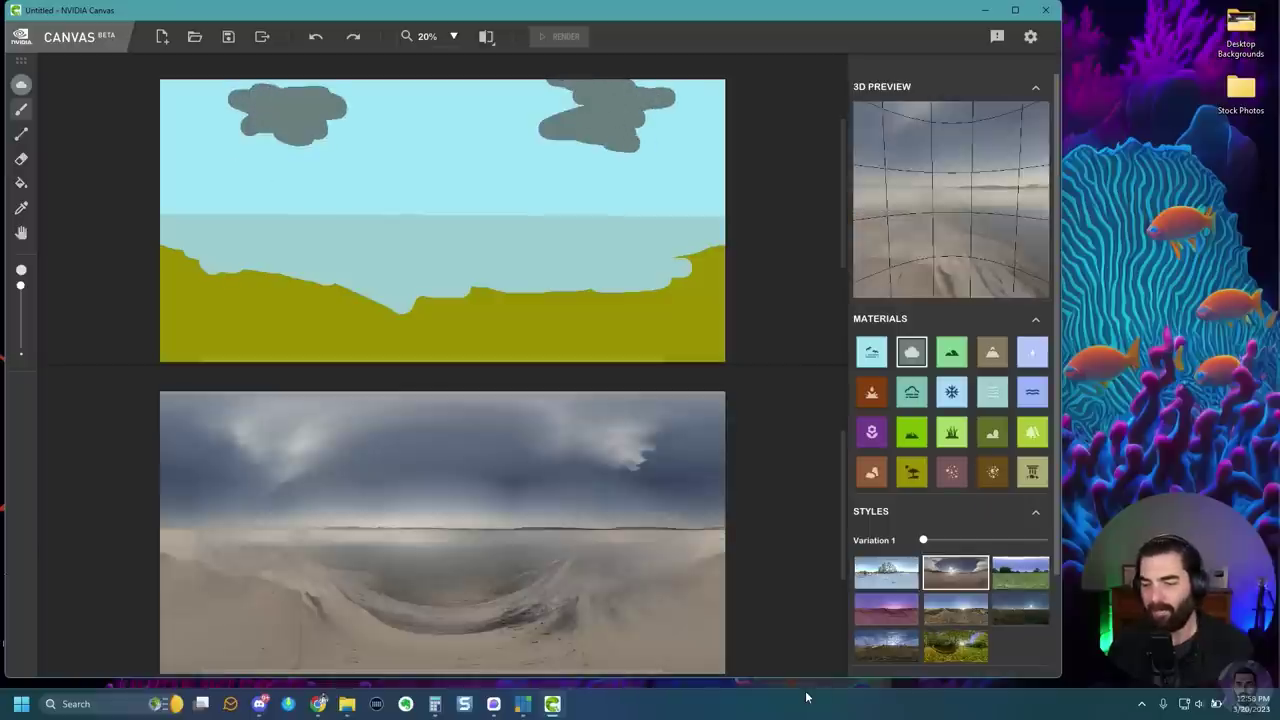
click(1020, 607)
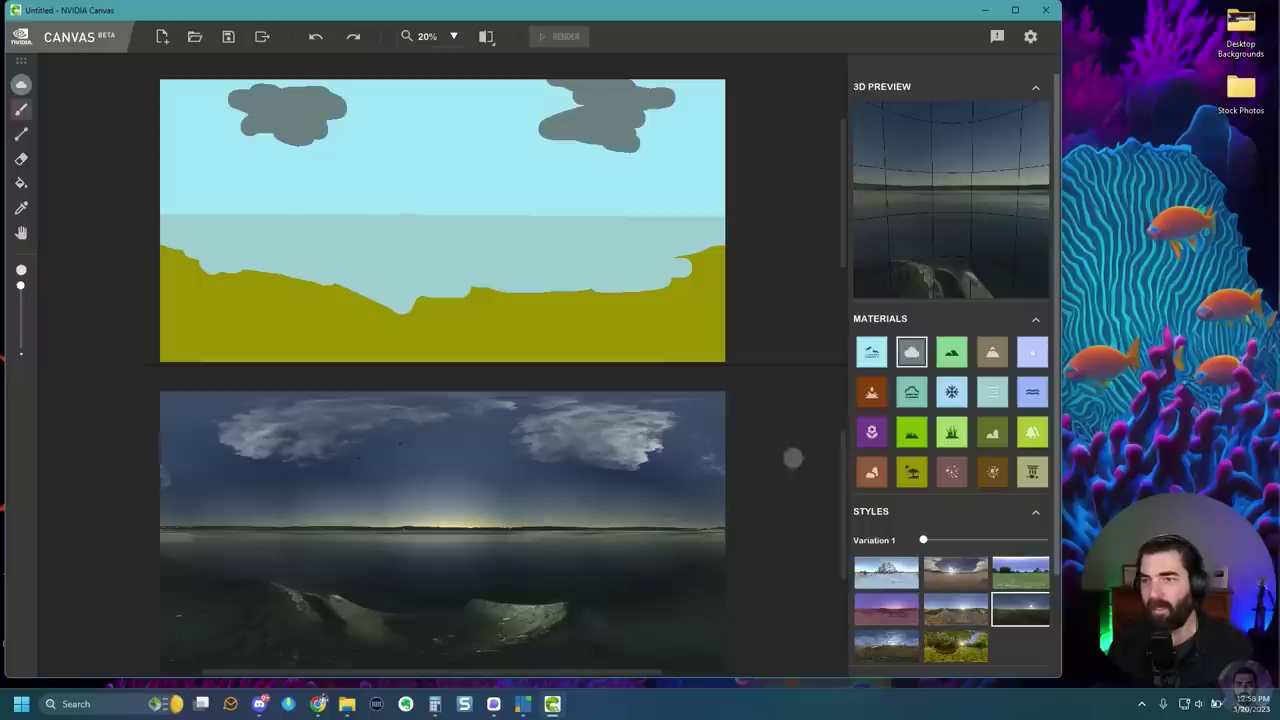
drag(907, 184, 849, 214)
Start a new panorama discarding the beach scene, and fill its ground with Snow.
click(162, 36)
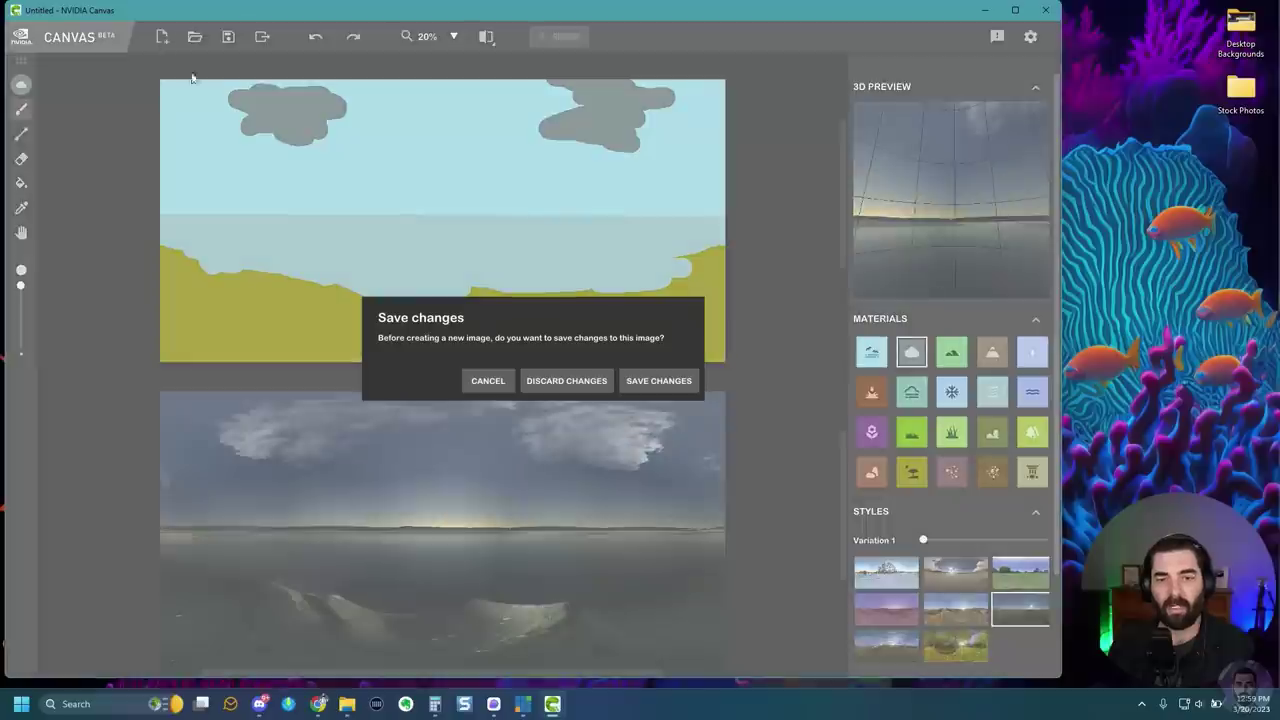
click(583, 383)
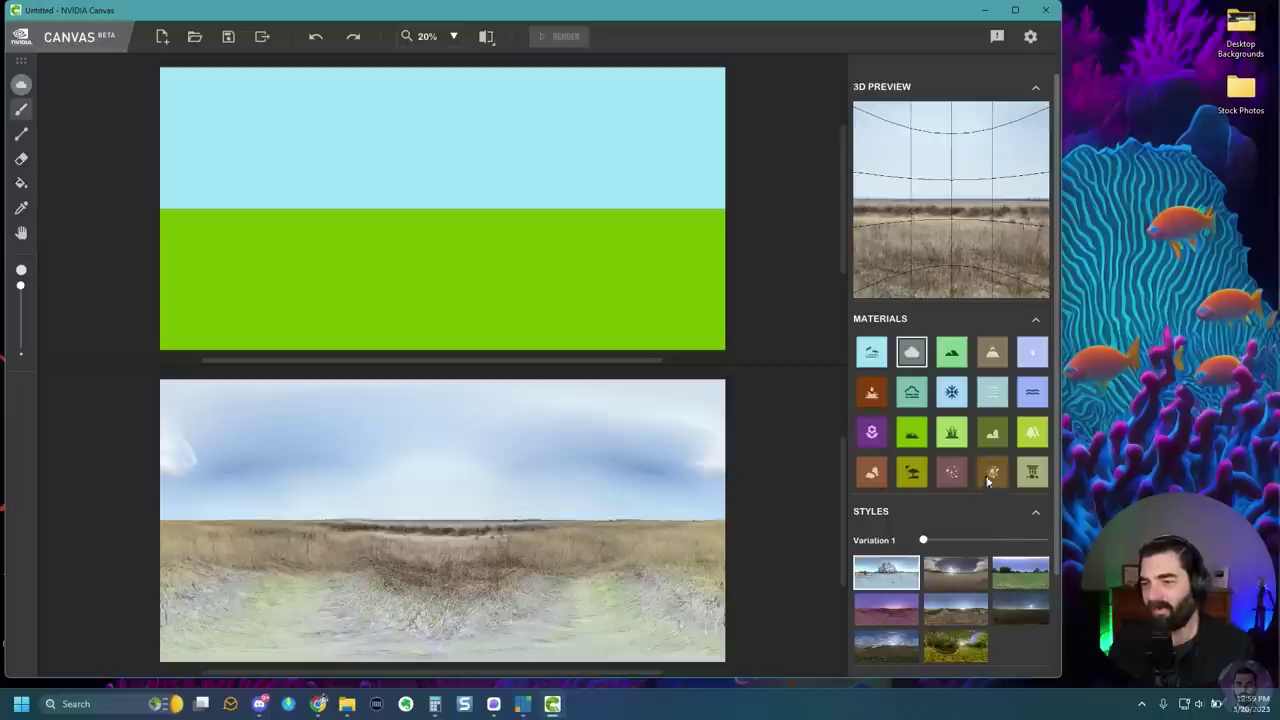
click(953, 394)
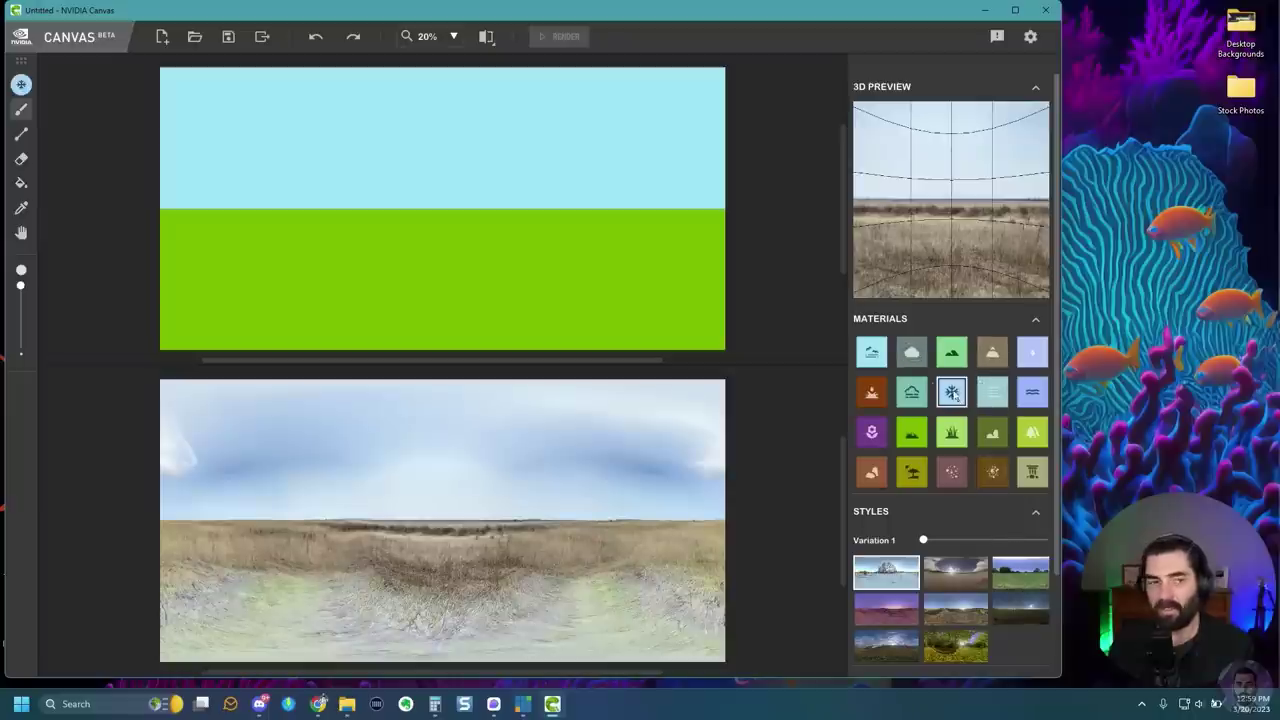
click(21, 183)
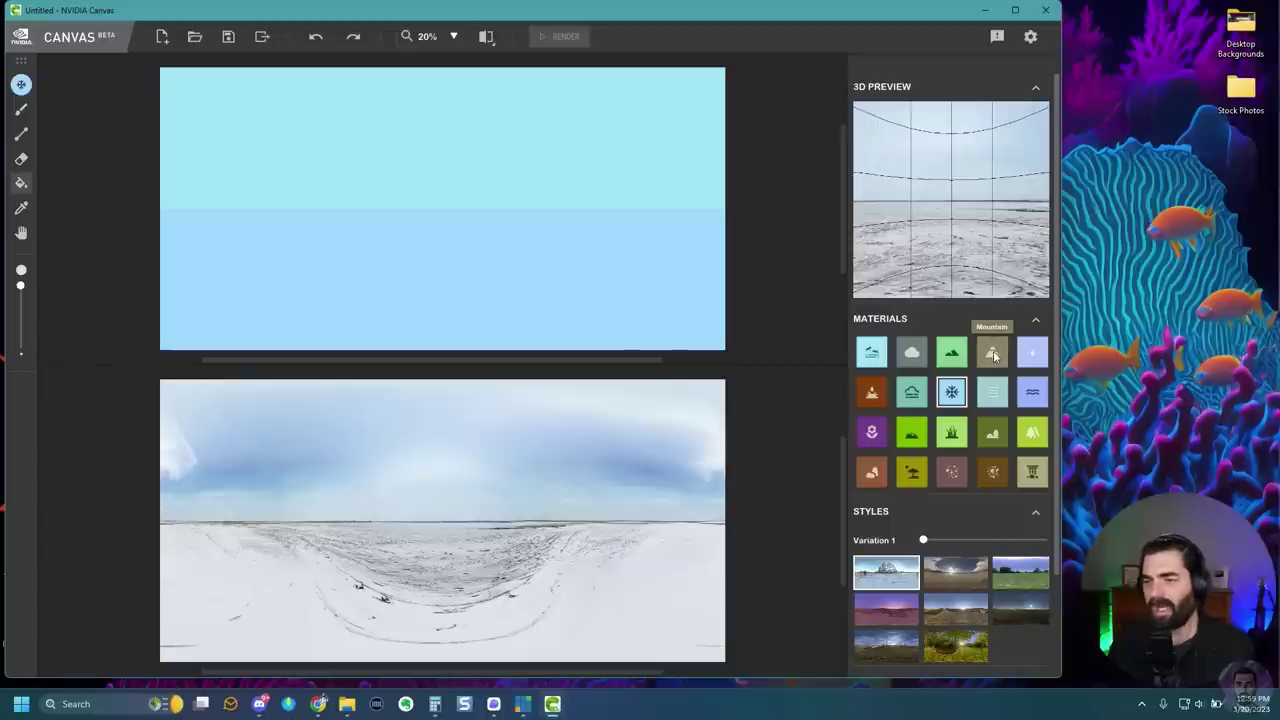
click(993, 355)
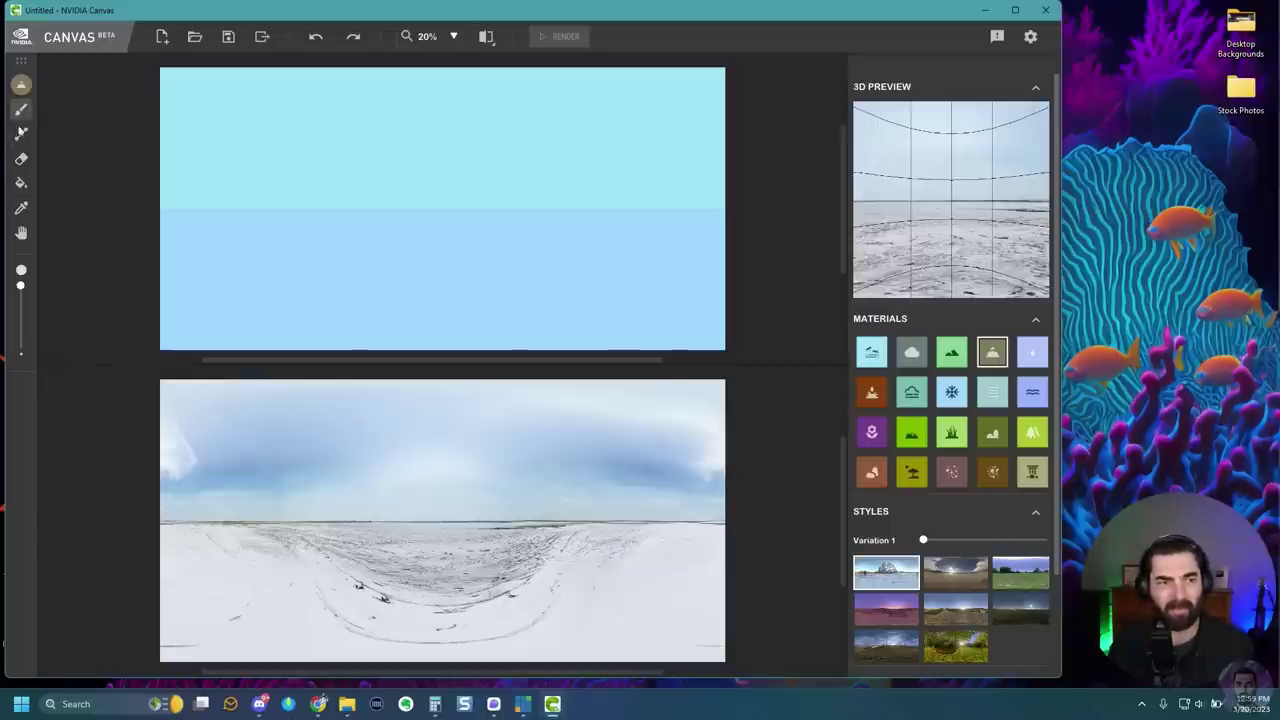
Paint a large mountain across the horizon, building it up to a peak.
mouse_move(165, 211)
mouse_down()
mouse_move(300, 187)
mouse_move(402, 107)
mouse_move(419, 76)
mouse_move(375, 185)
mouse_move(375, 173)
mouse_move(425, 176)
mouse_up()
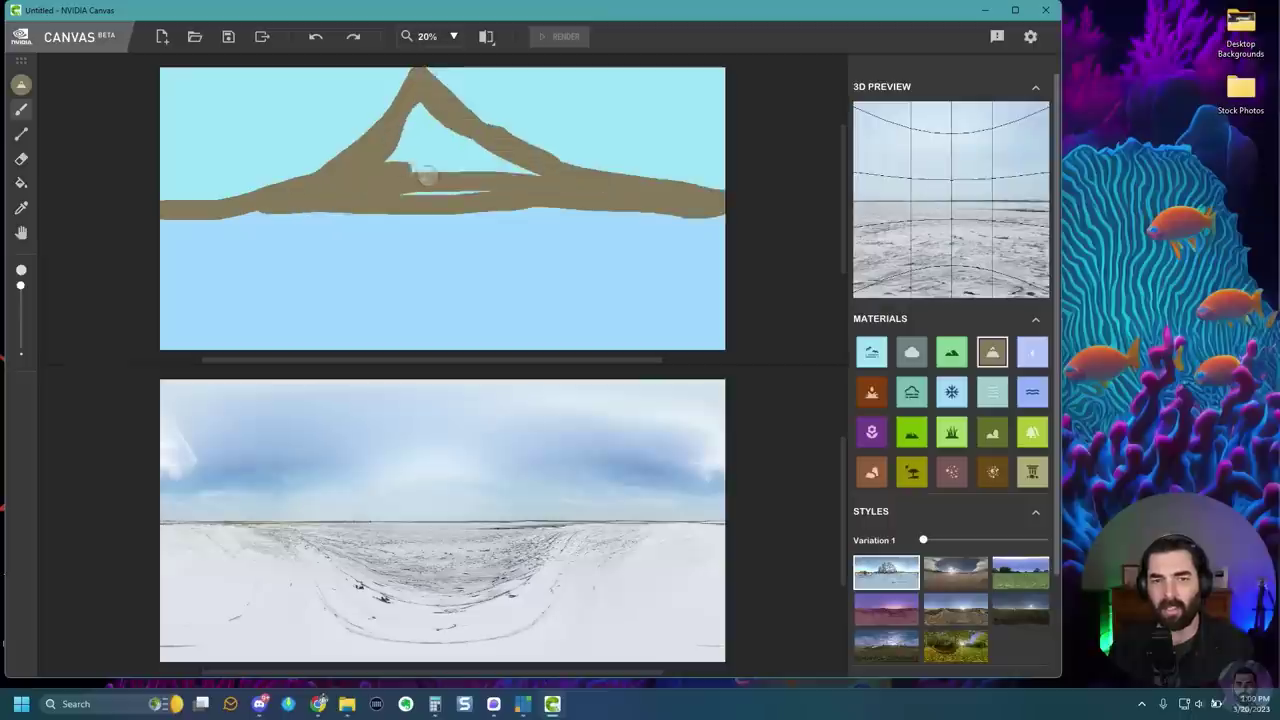
drag(533, 181, 421, 121)
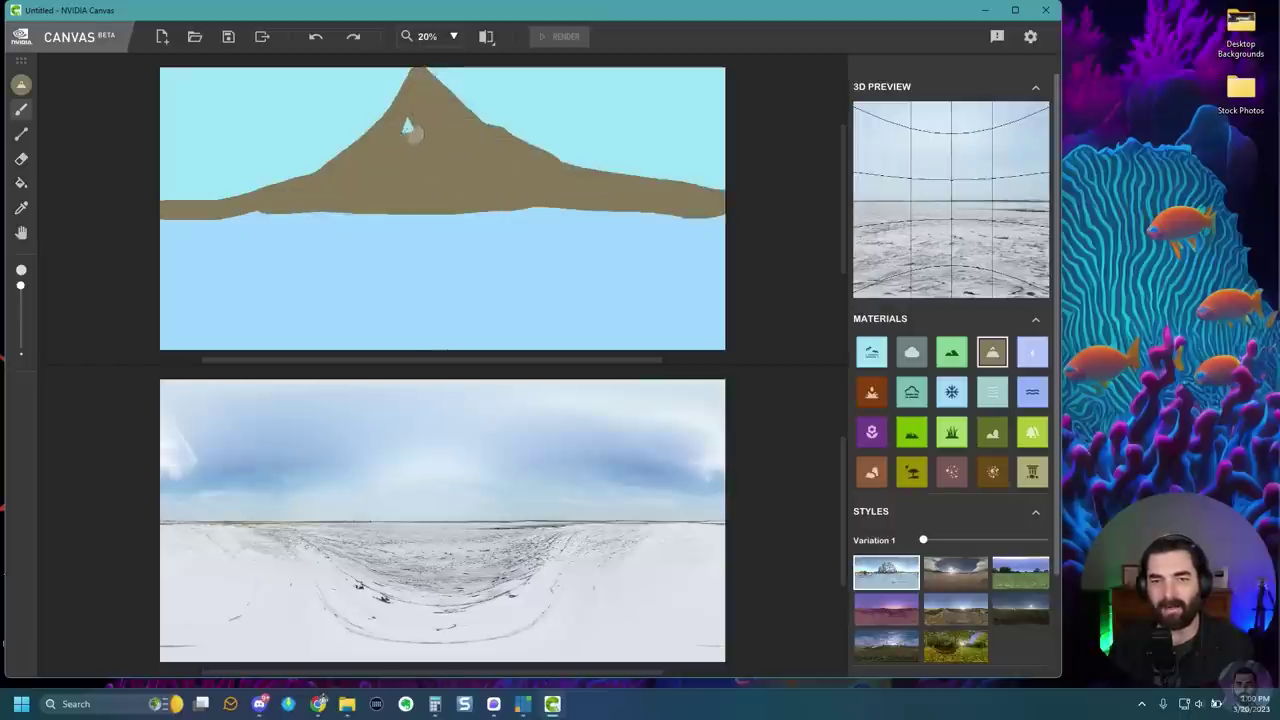
click(871, 352)
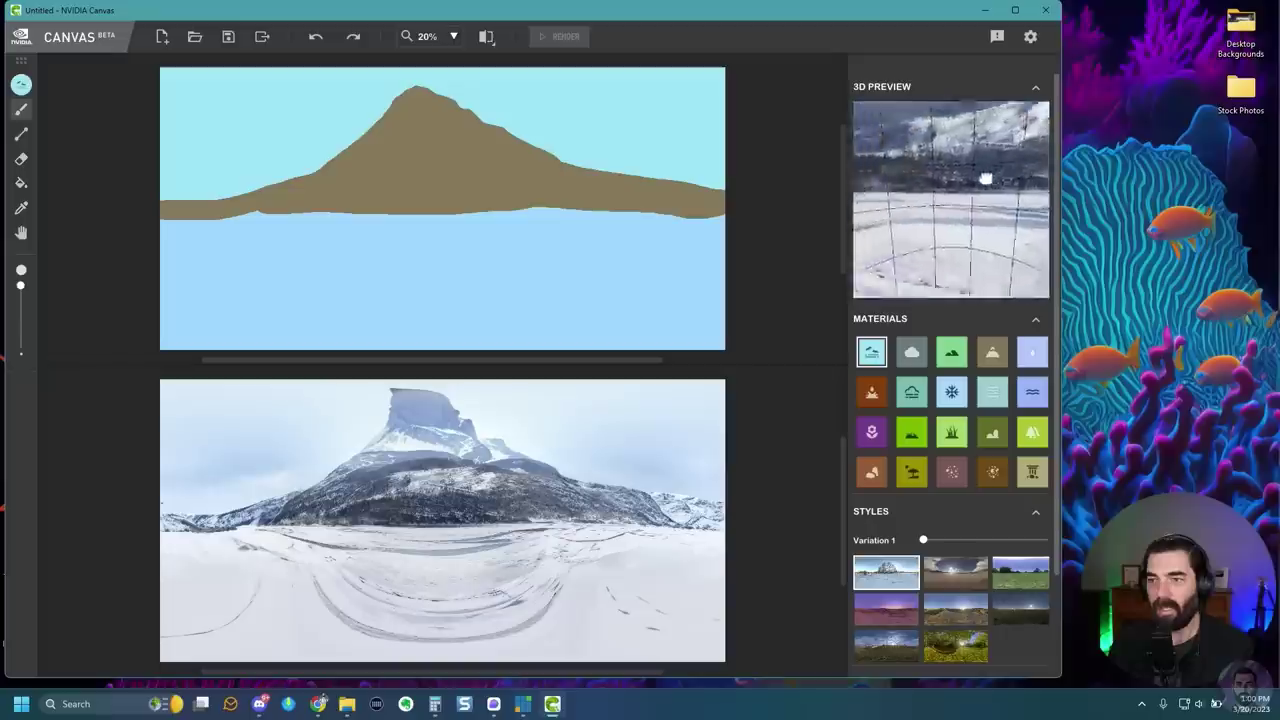
drag(989, 200, 875, 232)
Paint grassy patches along the shoreline and under the right hump.
click(951, 352)
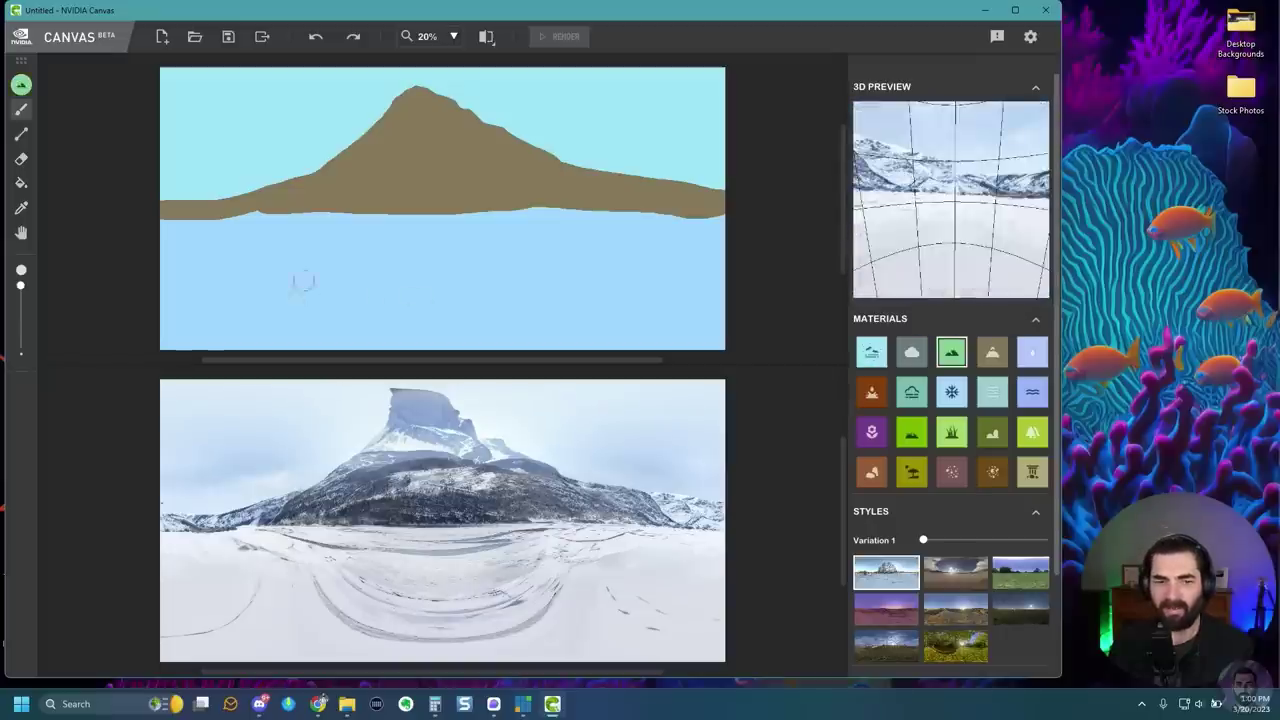
mouse_move(270, 225)
mouse_down()
mouse_move(305, 205)
mouse_move(662, 174)
mouse_up()
drag(720, 237, 662, 230)
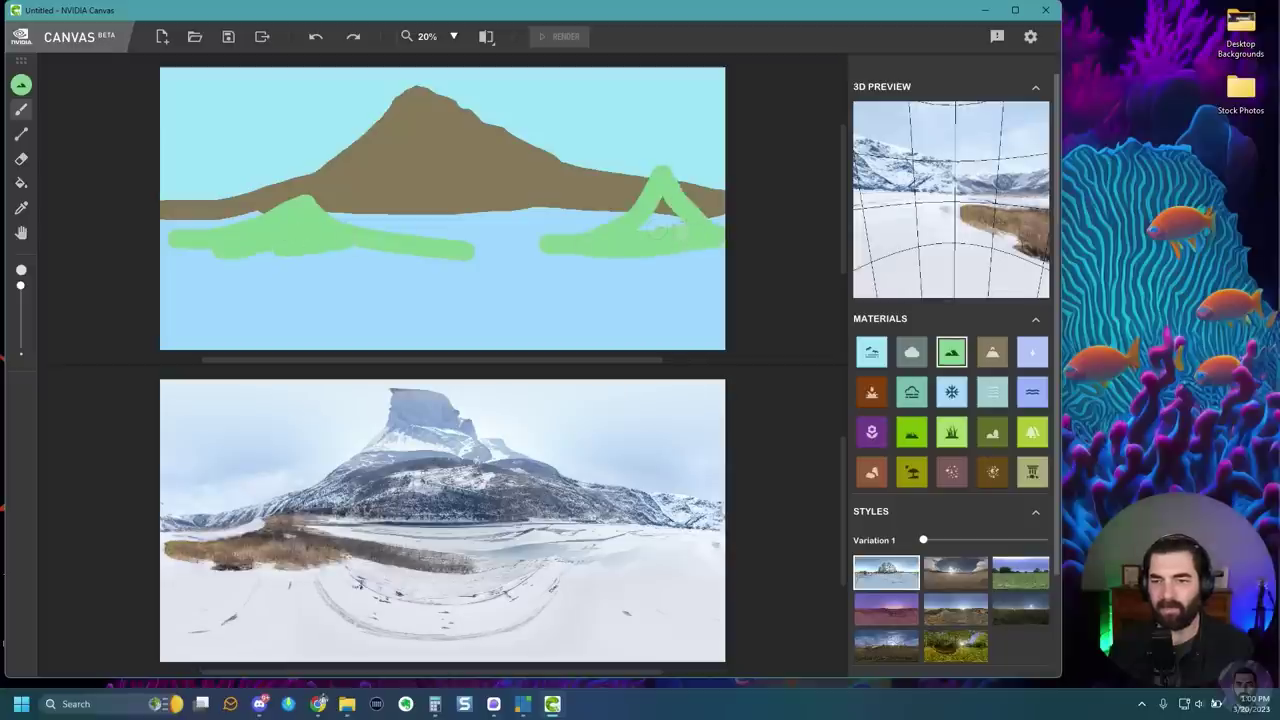
drag(940, 240, 925, 271)
Paint a dense stand of trees across the left foreground with the Tree material.
click(1032, 431)
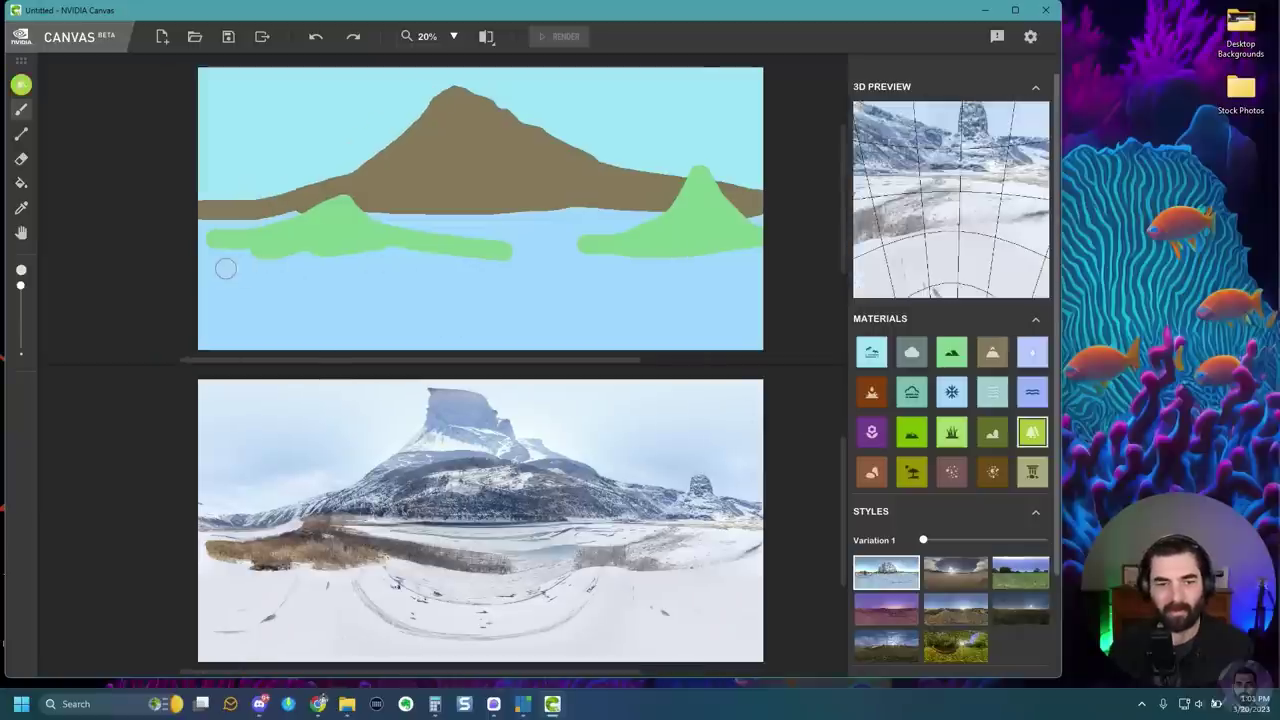
mouse_move(228, 281)
mouse_down()
mouse_move(228, 185)
mouse_move(238, 290)
mouse_move(263, 193)
mouse_move(268, 268)
mouse_up()
drag(236, 225, 227, 222)
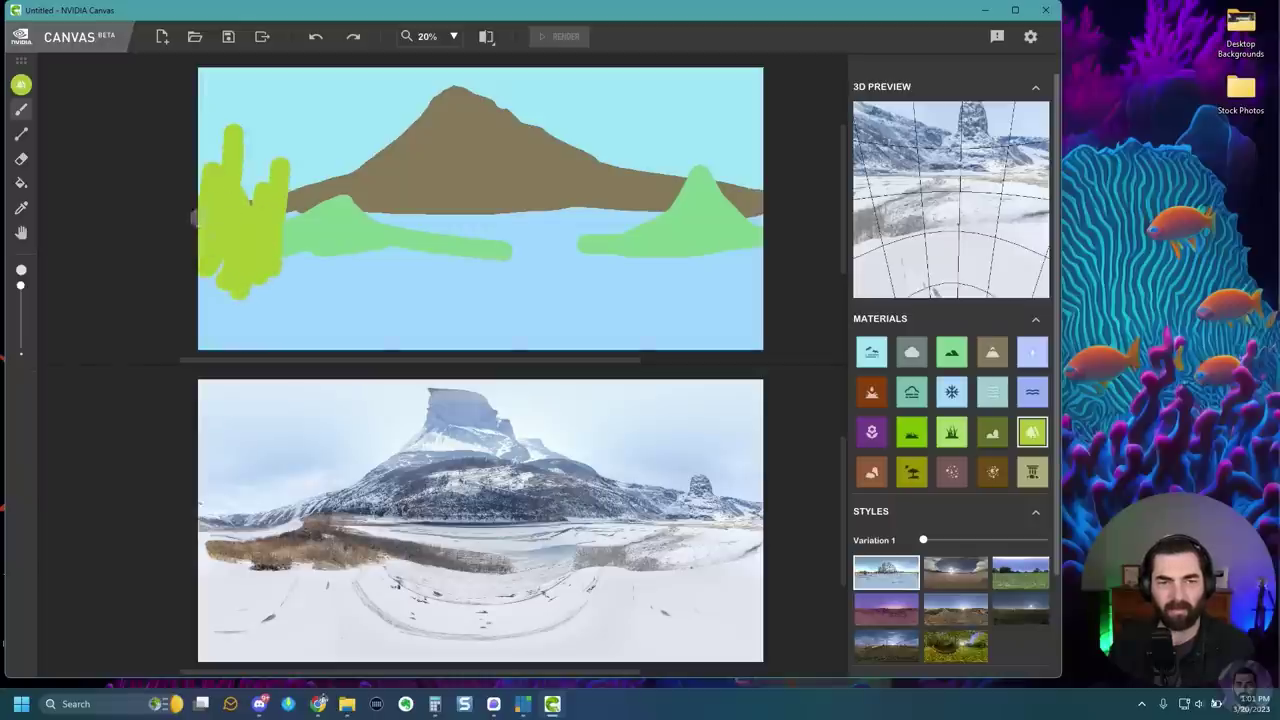
drag(188, 272, 285, 215)
drag(893, 272, 965, 215)
mouse_move(312, 165)
mouse_down()
mouse_move(320, 265)
mouse_move(406, 196)
mouse_up()
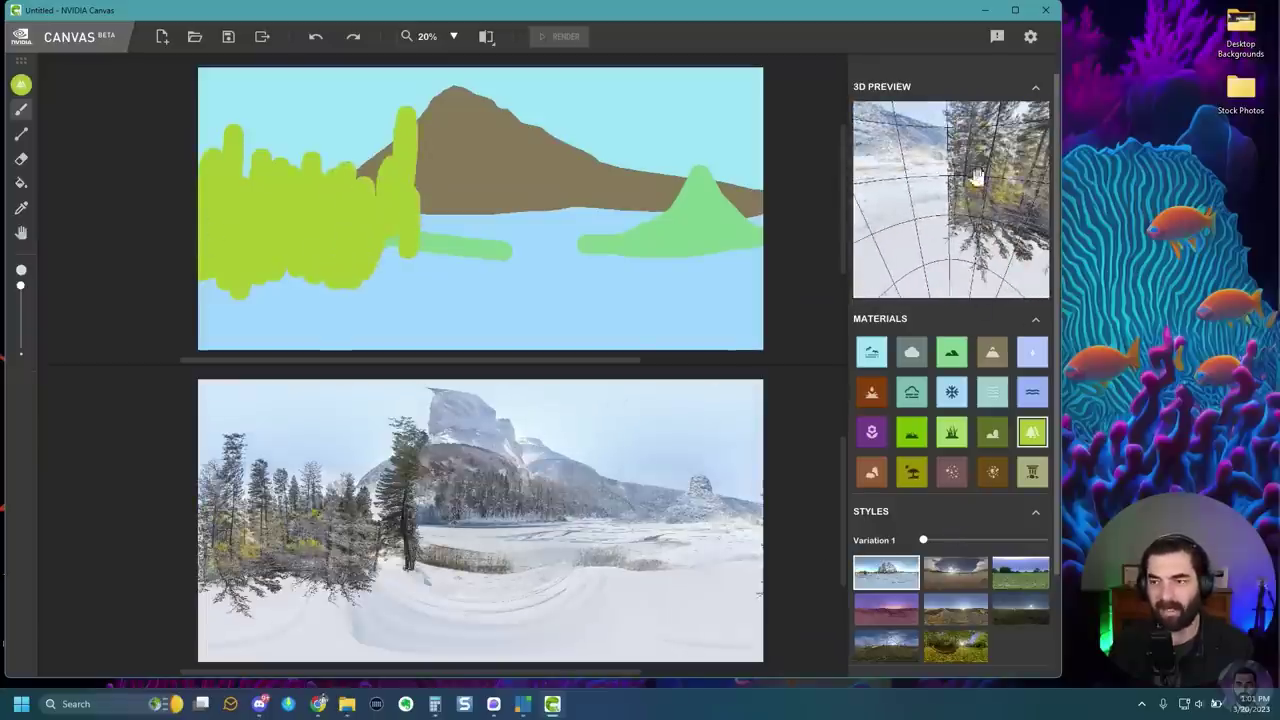
drag(977, 177, 774, 194)
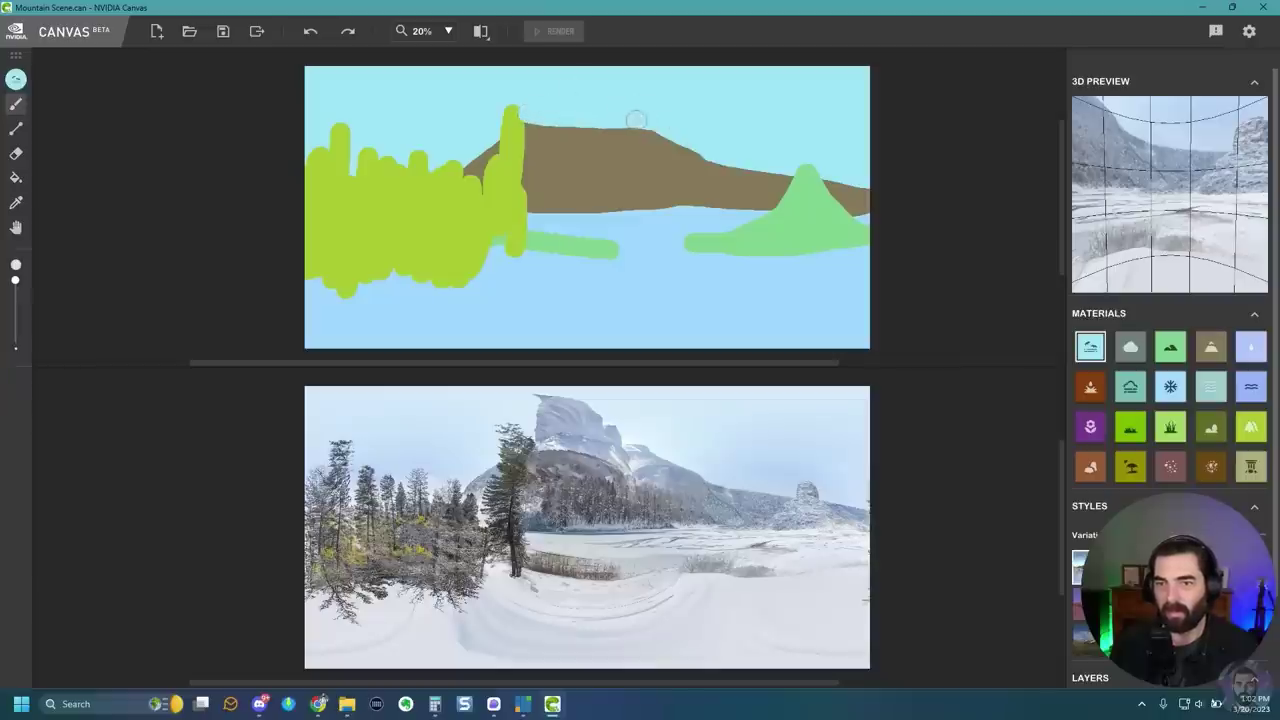
Paint the top of the mountain ridge higher, checking the peaks in the 3D preview.
mouse_move(530, 118)
mouse_down()
mouse_move(609, 131)
mouse_move(571, 137)
mouse_up()
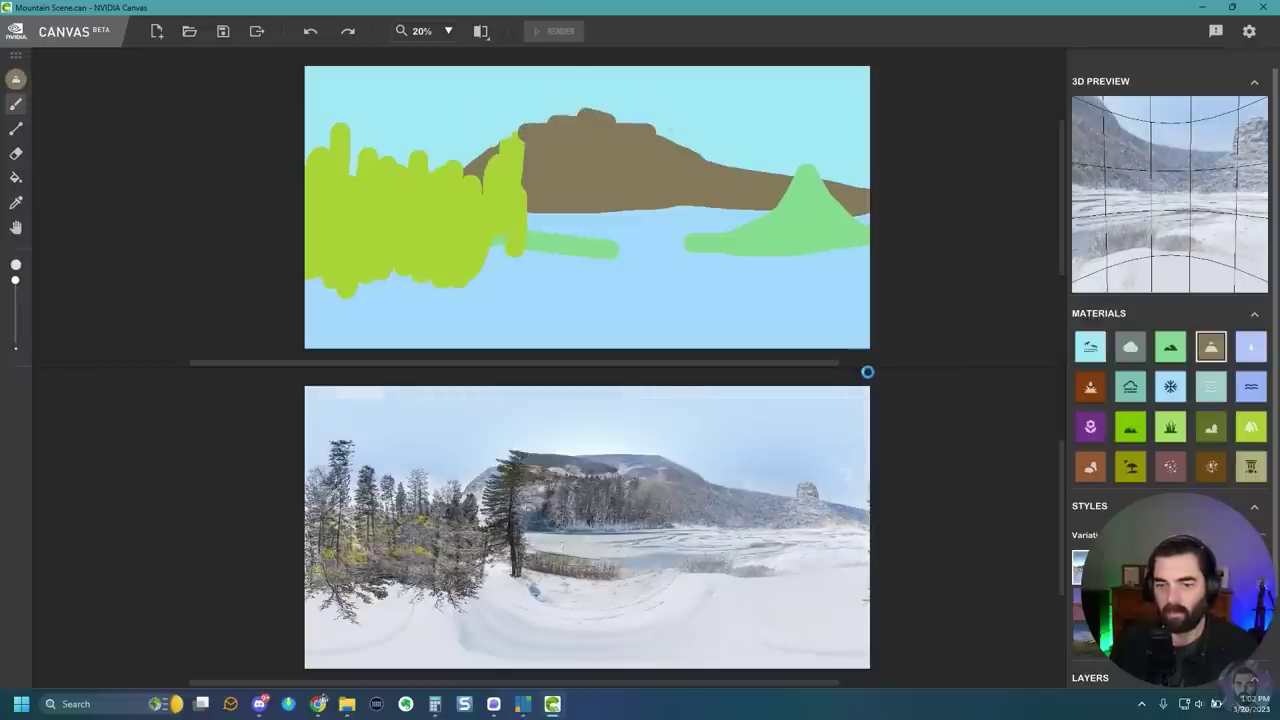
drag(1188, 224, 1180, 153)
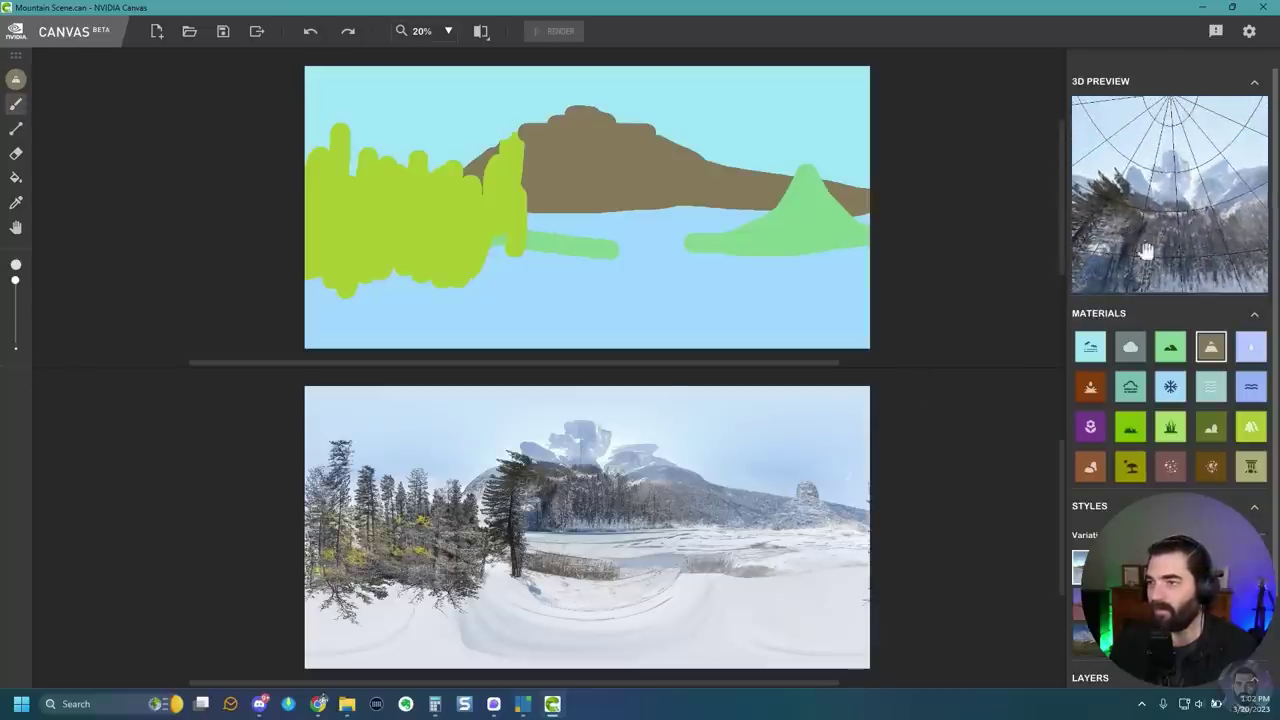
drag(1147, 252, 1200, 200)
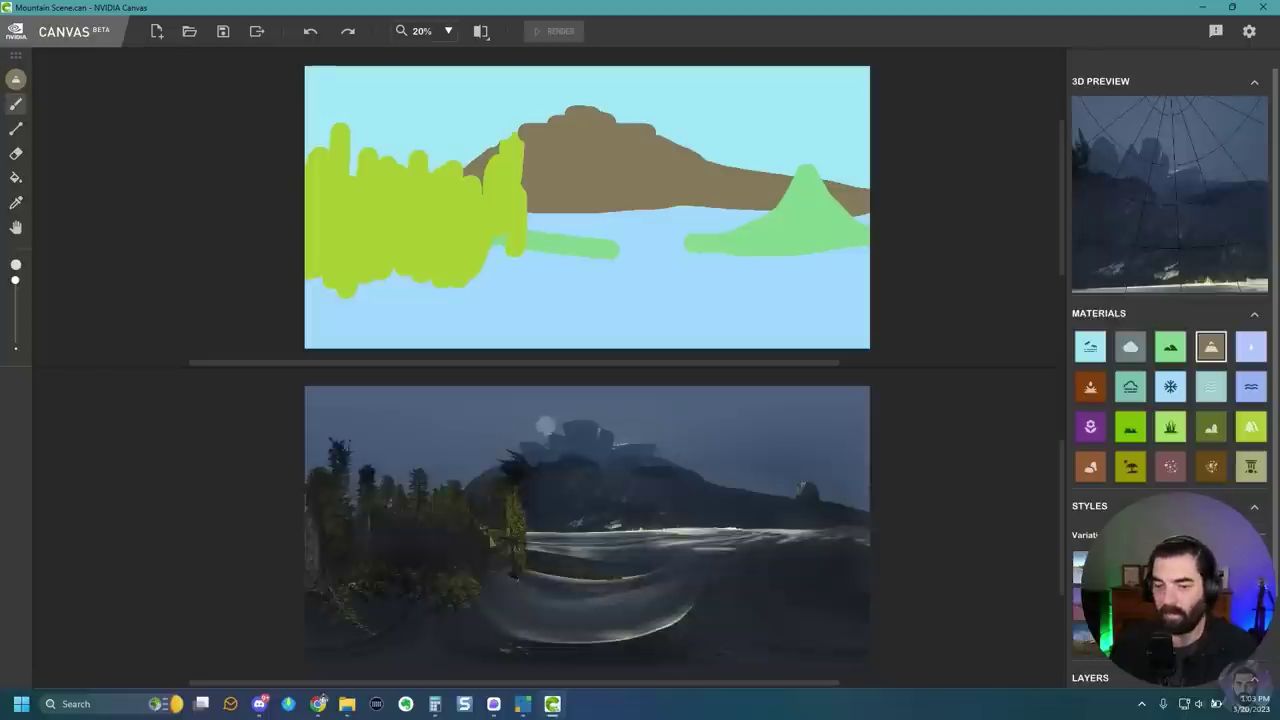
drag(1225, 225, 1186, 177)
Paint large grey clouds into the sky with the Cloud material.
click(1131, 347)
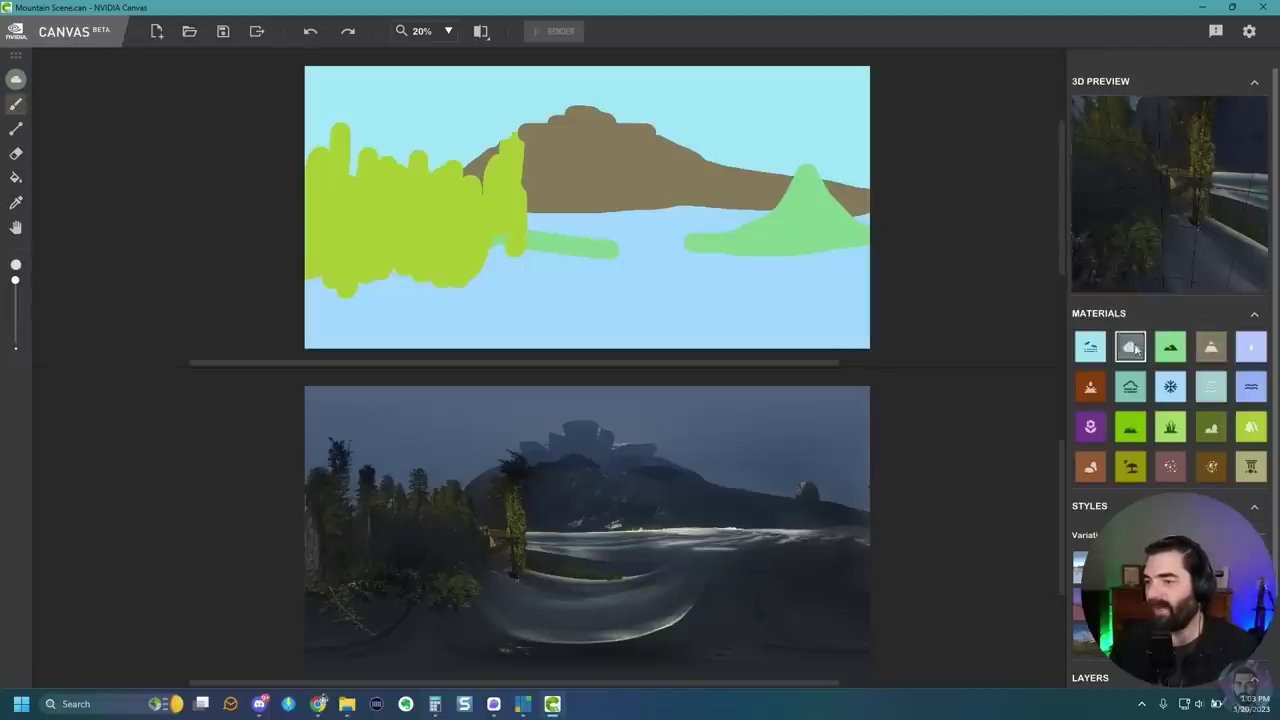
drag(820, 88, 838, 80)
drag(440, 78, 420, 135)
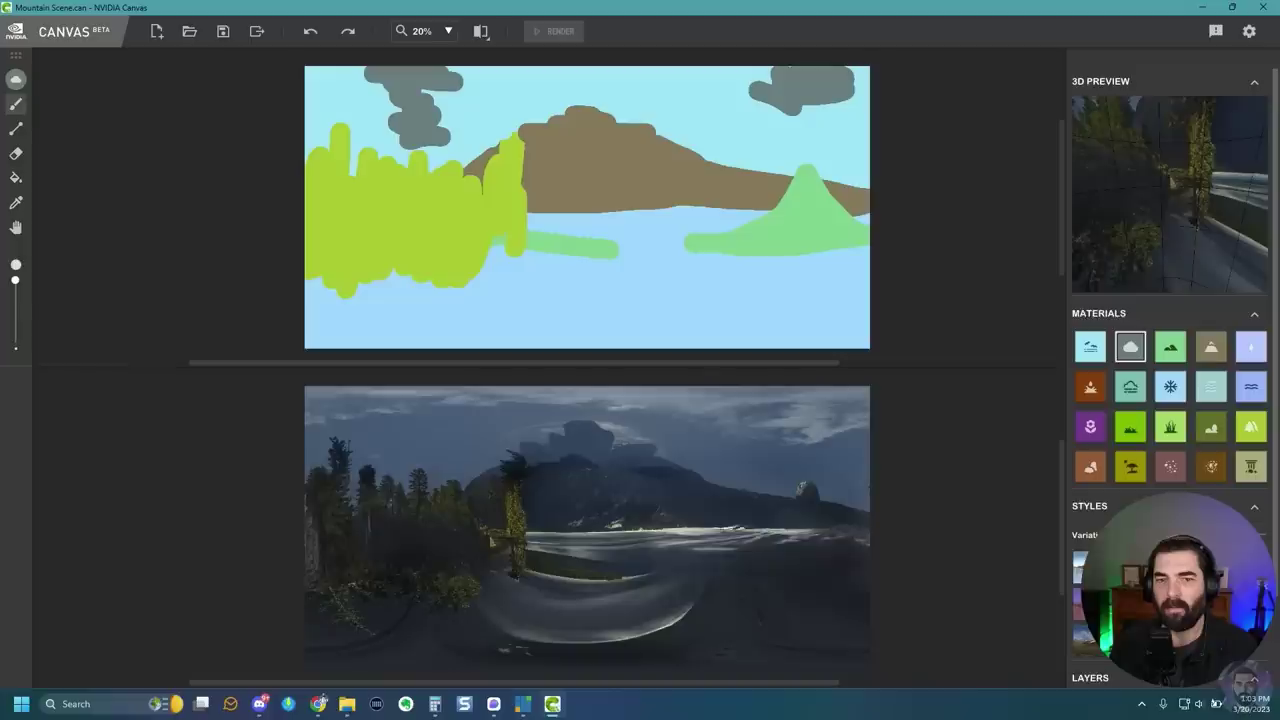
drag(1211, 170, 1235, 225)
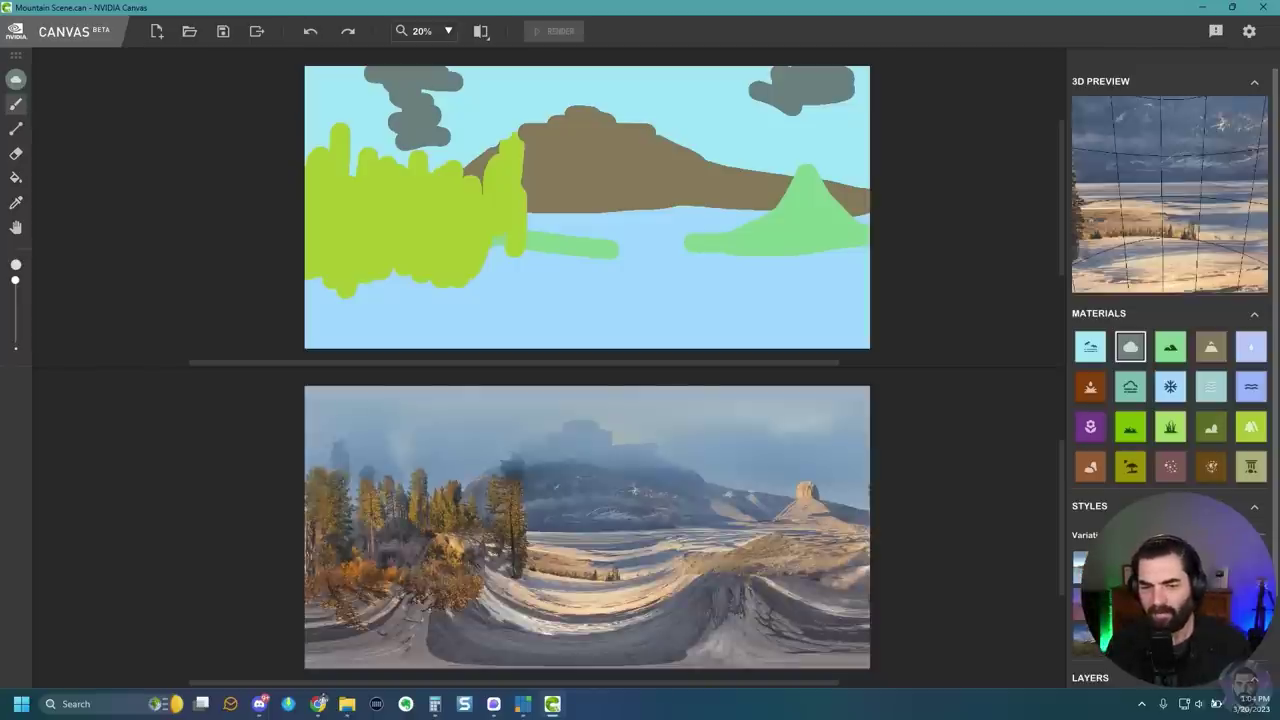
Brush a band of Fog across the middle of the scene and over the mountain.
click(1130, 396)
mouse_move(425, 148)
mouse_down()
mouse_move(640, 182)
mouse_move(780, 165)
mouse_move(622, 262)
mouse_up()
mouse_move(1168, 242)
mouse_down()
mouse_move(1148, 210)
mouse_move(1223, 223)
mouse_move(1171, 234)
mouse_move(1217, 252)
mouse_move(1145, 181)
mouse_up()
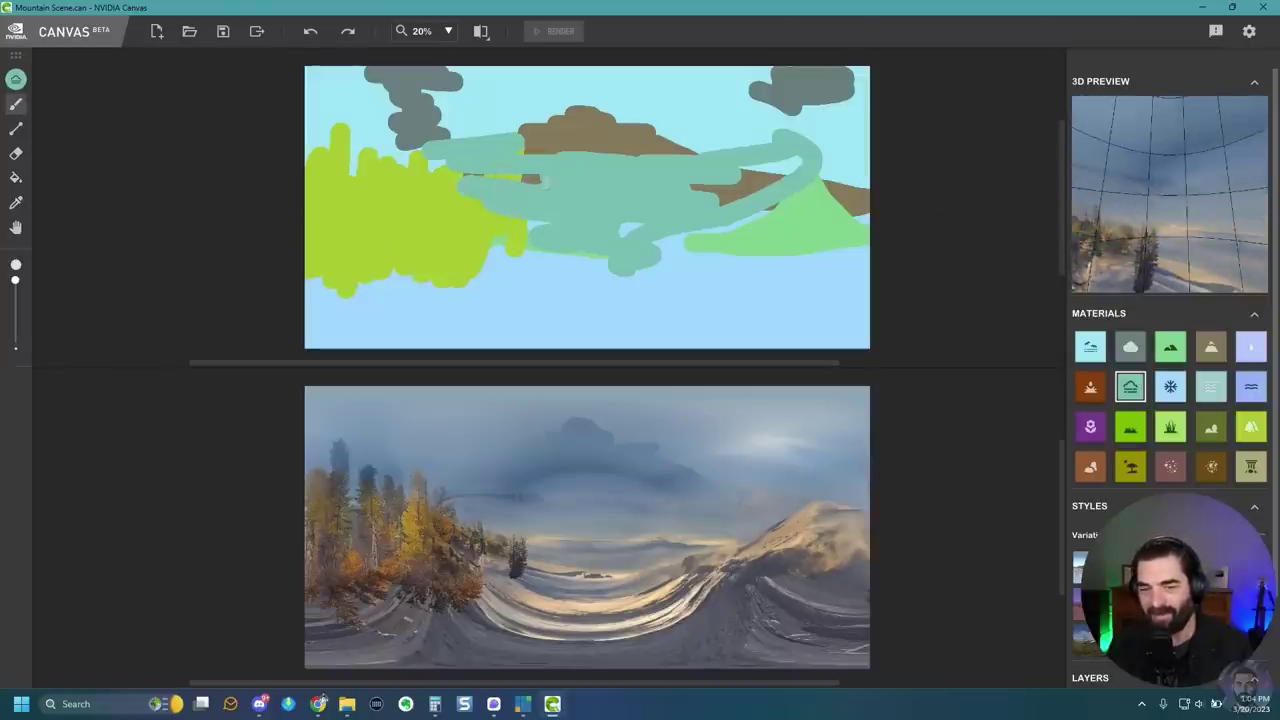
drag(758, 398, 763, 395)
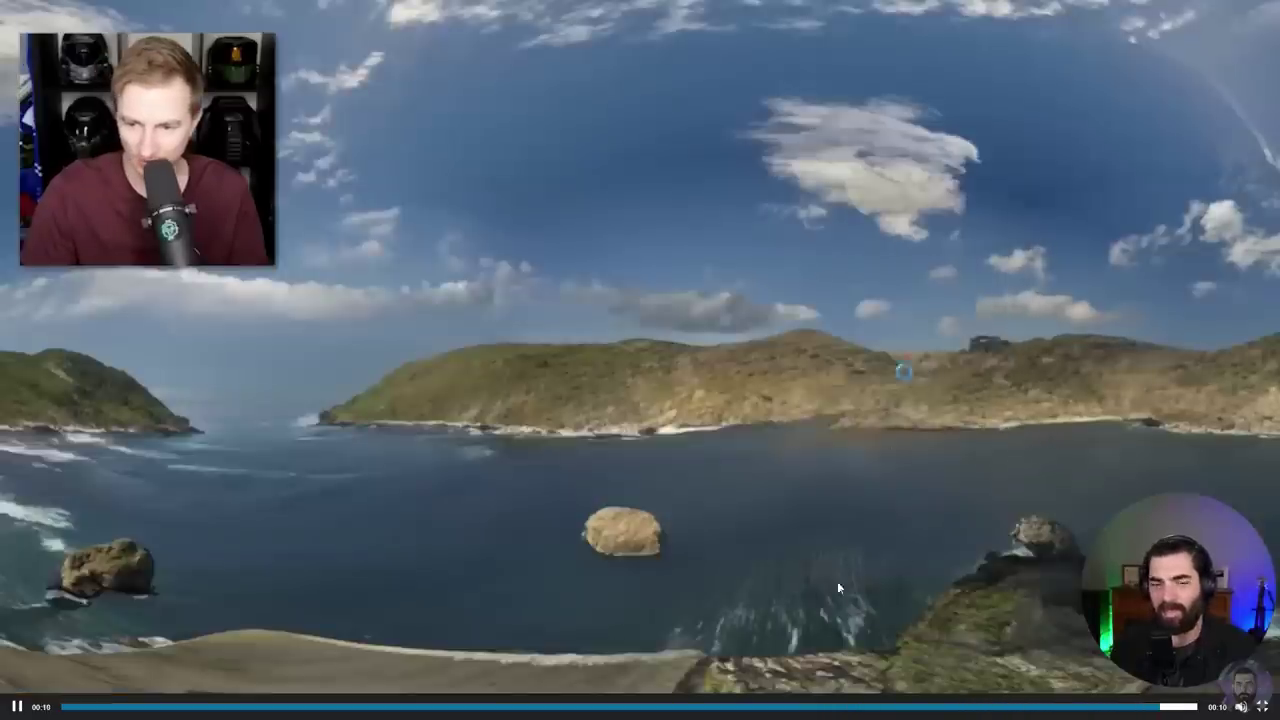
Leave full screen and play the next video, the game-backdrop clip, full screen.
key(Escape)
scroll(851, 600, down, 3)
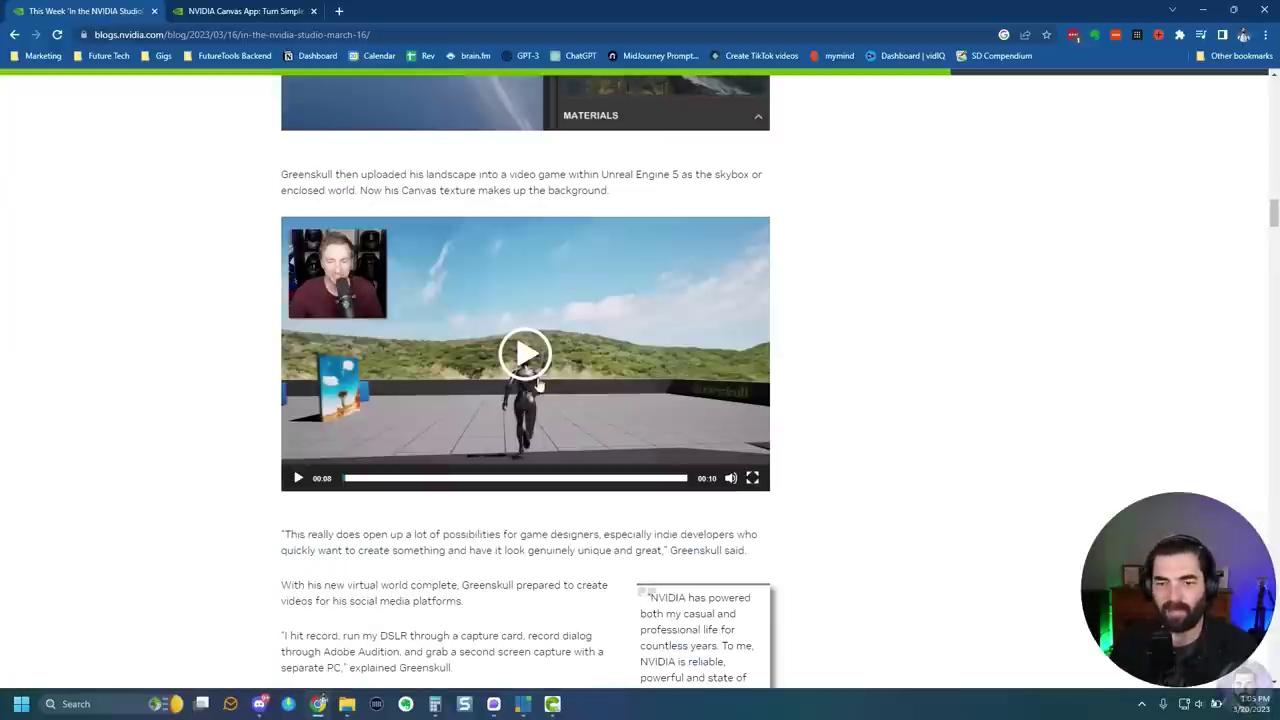
double_click(538, 385)
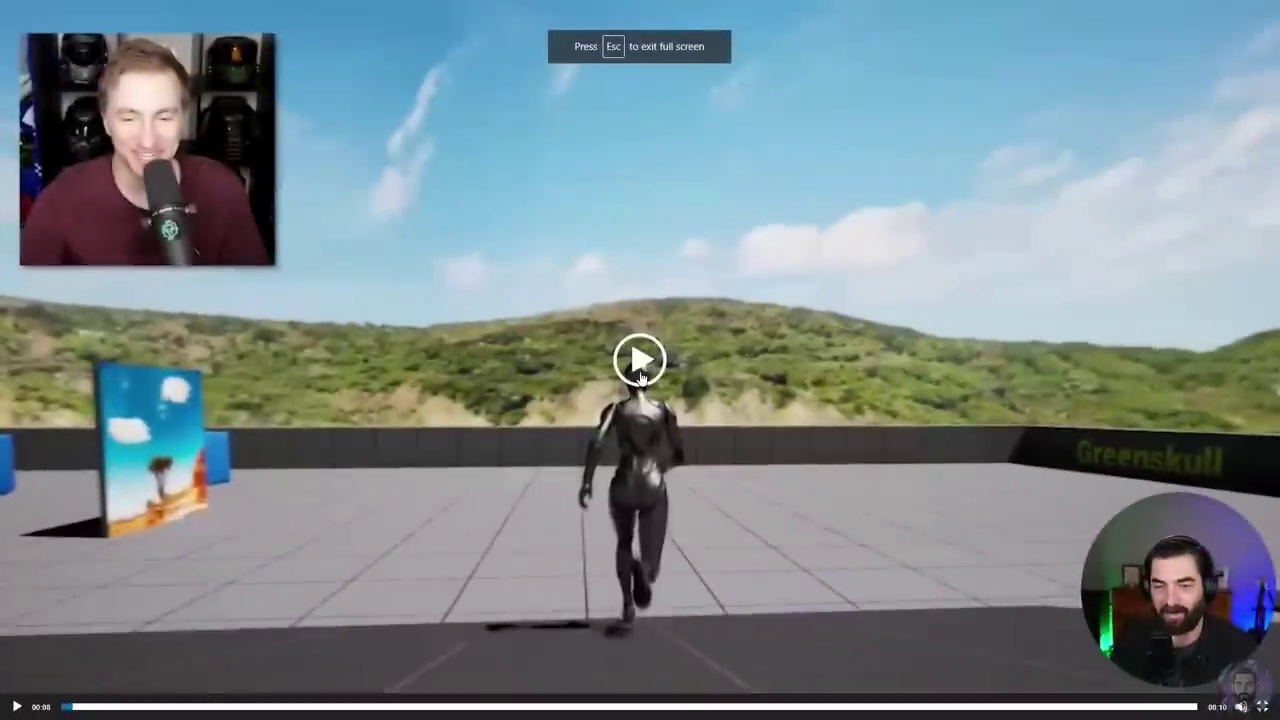
click(639, 372)
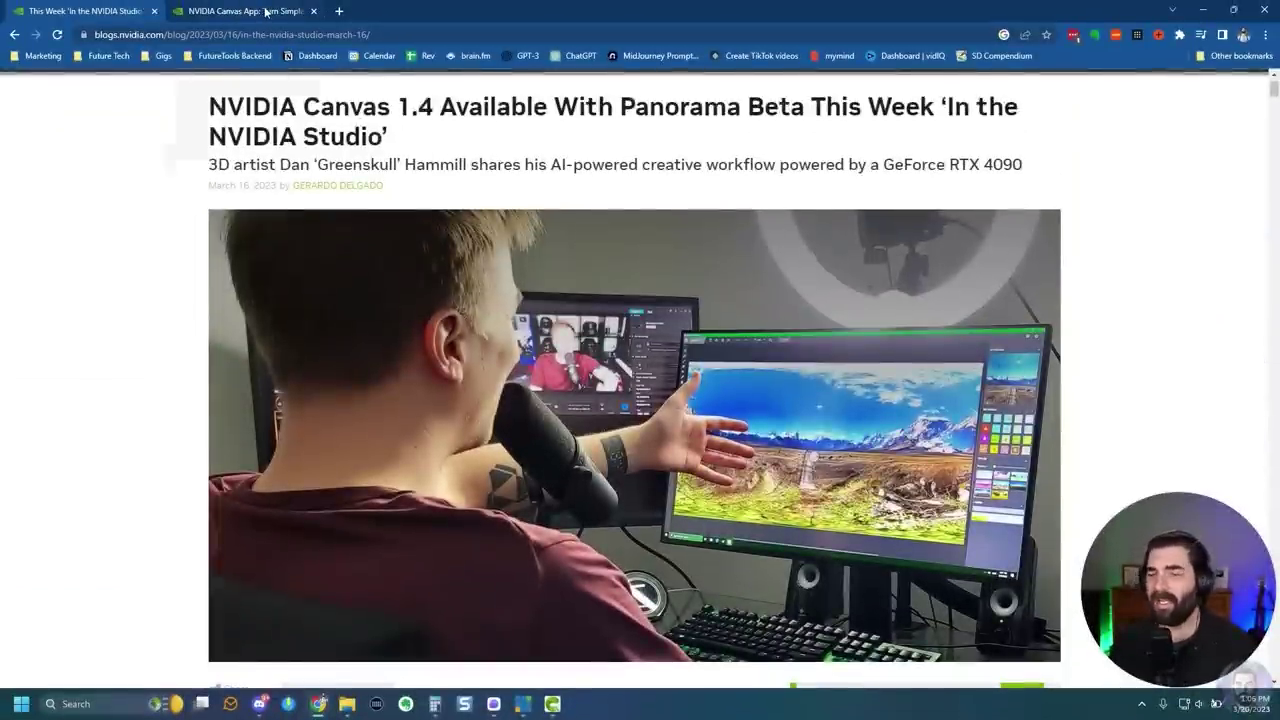
Return to the NVIDIA Canvas App tab and scroll to the 'See NVIDIA Canvas In Action' video.
click(267, 11)
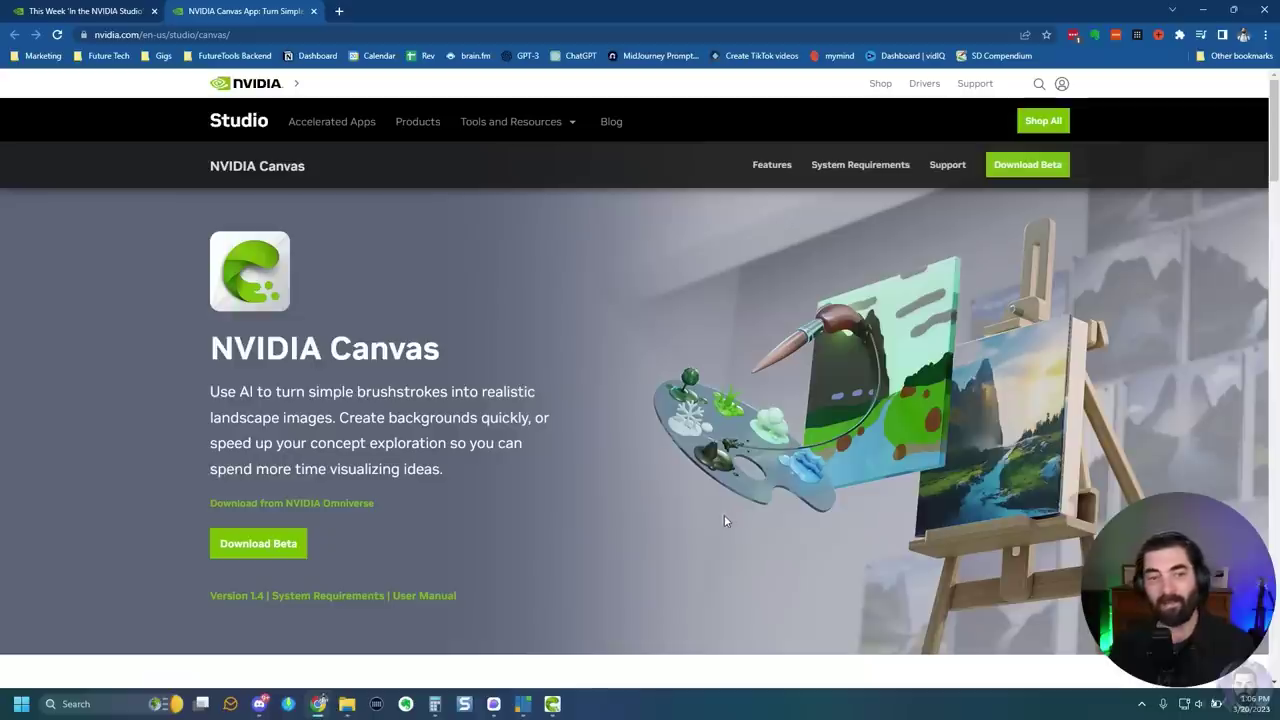
scroll(726, 521, down, 5)
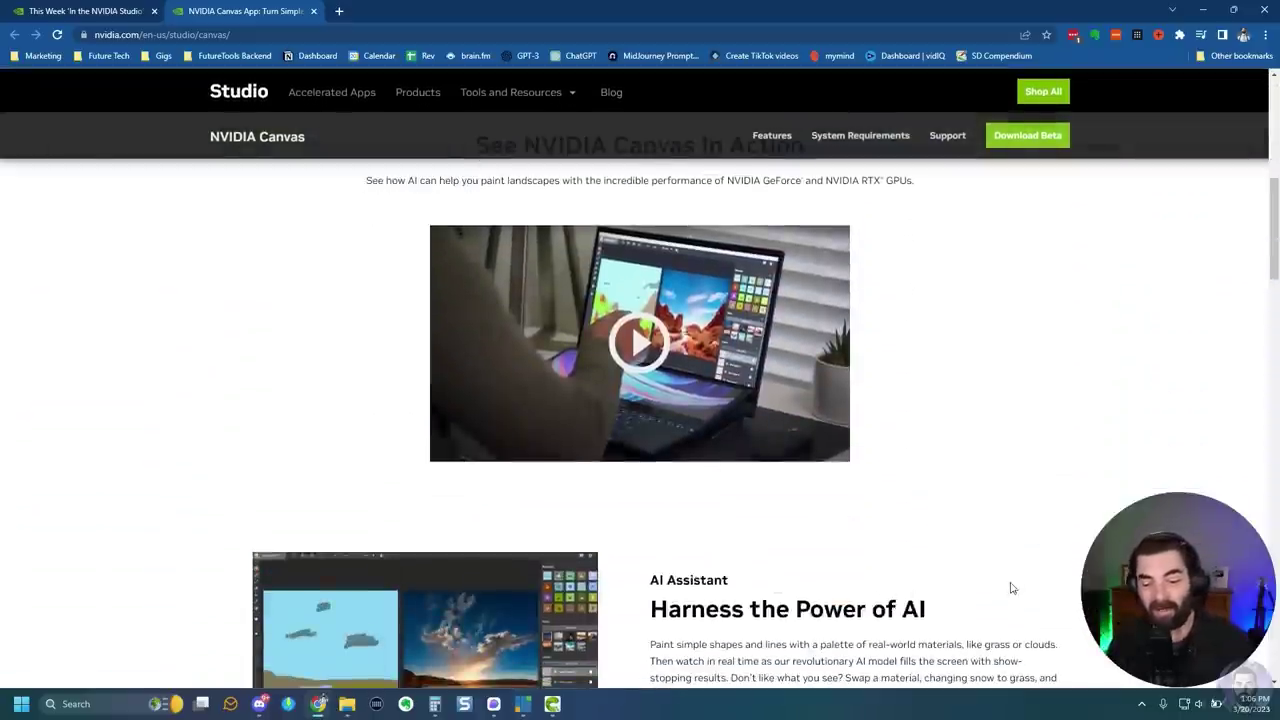
Scroll down to the 'Harness the Power of AI' section about painting with real-world materials.
scroll(1010, 588, down, 2)
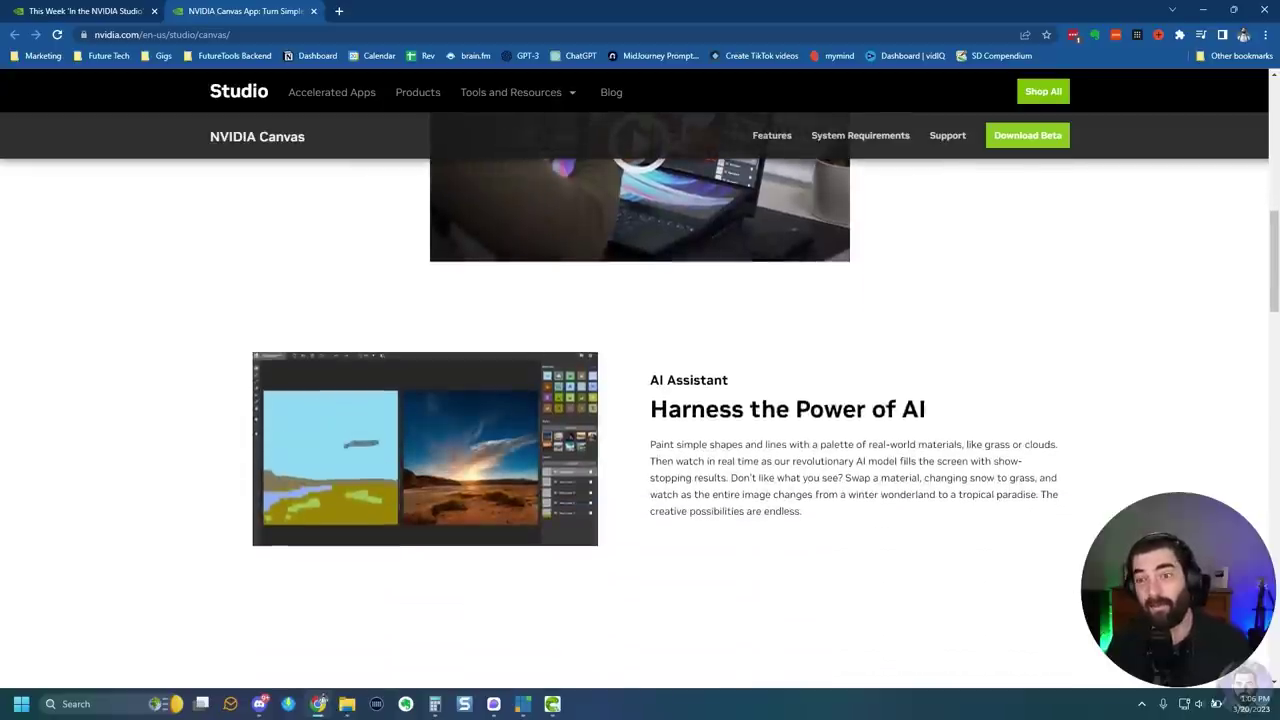